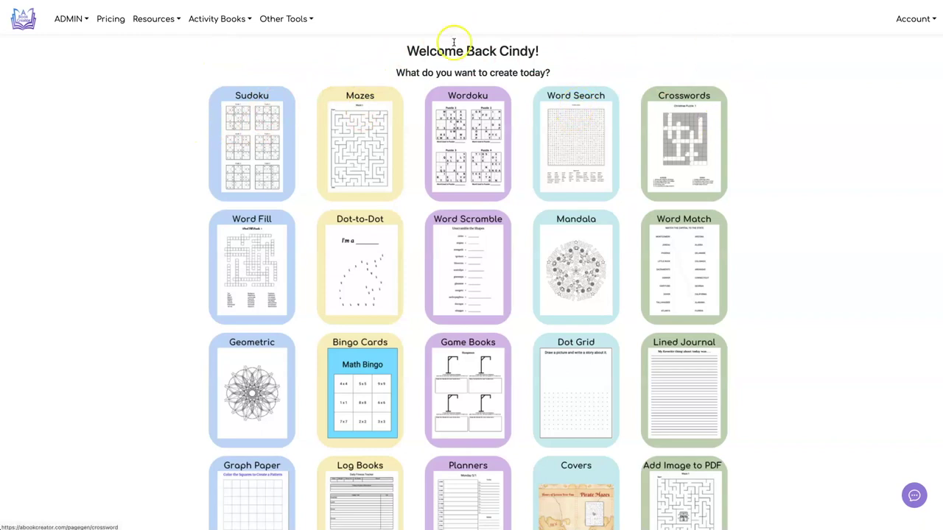
Step: Open the Sudoku tool and choose 8.5" X 11" pages, 9x9 grids, four puzzles and four solutions per page
{"action": "left_click", "coordinate": [248, 117]}
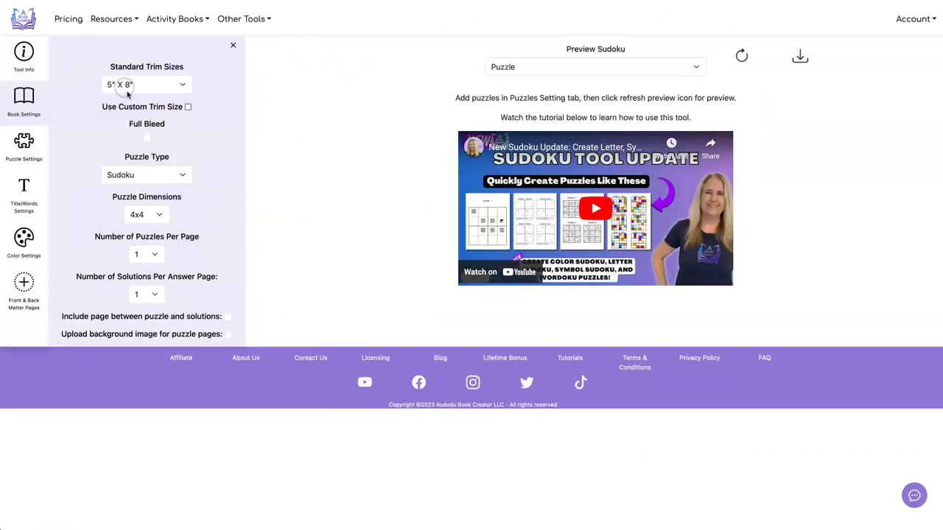
{"action": "left_click", "coordinate": [124, 87]}
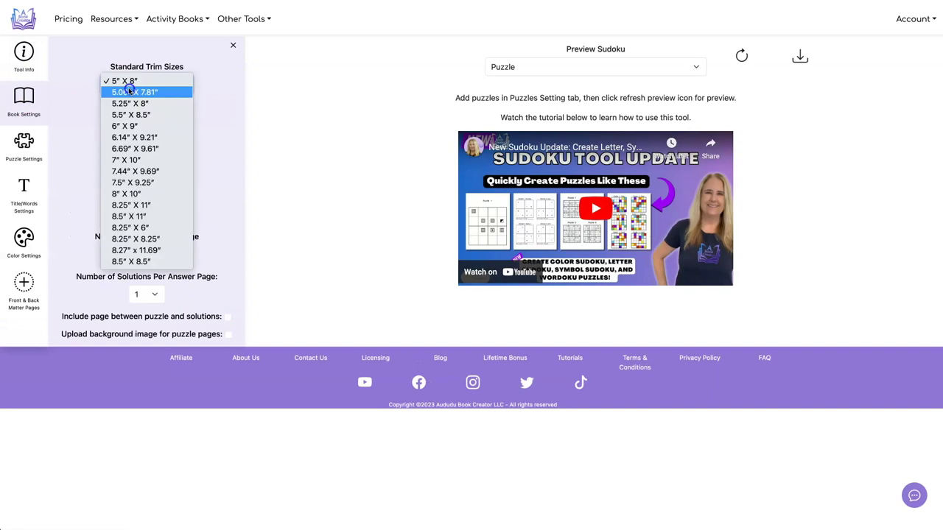
{"action": "left_click", "coordinate": [133, 216]}
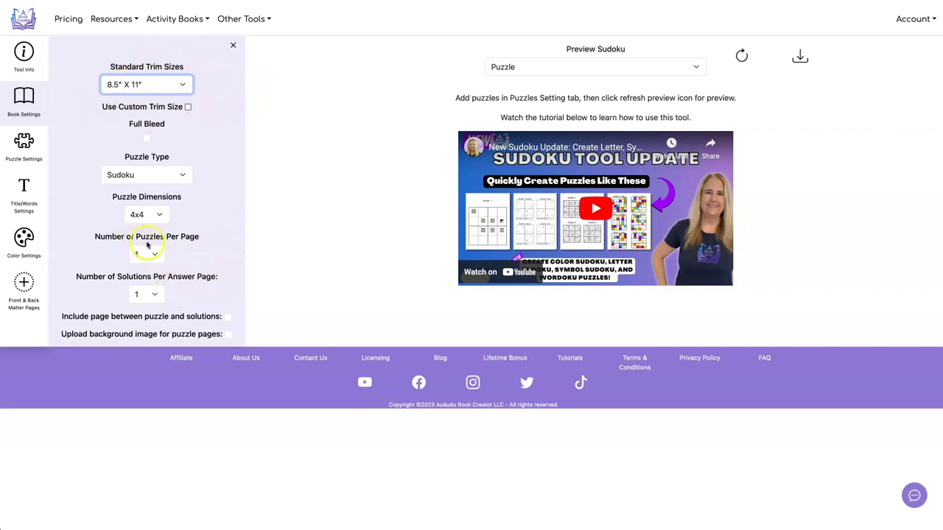
{"action": "left_click", "coordinate": [146, 214]}
{"action": "left_click", "coordinate": [150, 231]}
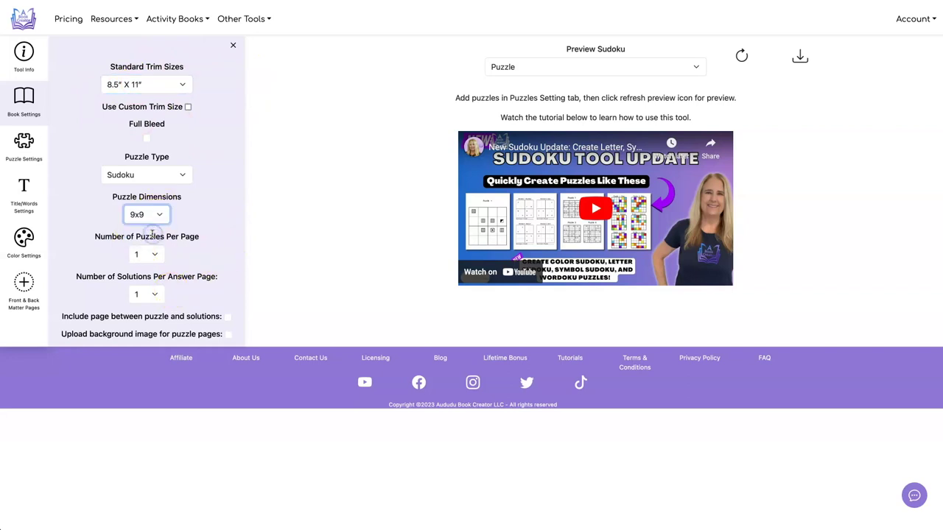
{"action": "left_click", "coordinate": [151, 254]}
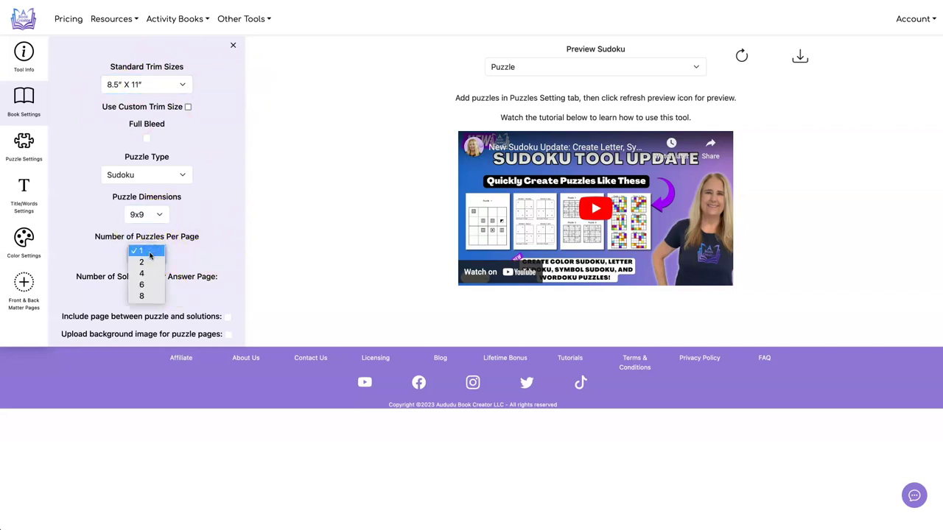
{"action": "left_click", "coordinate": [146, 273]}
{"action": "left_click", "coordinate": [155, 292]}
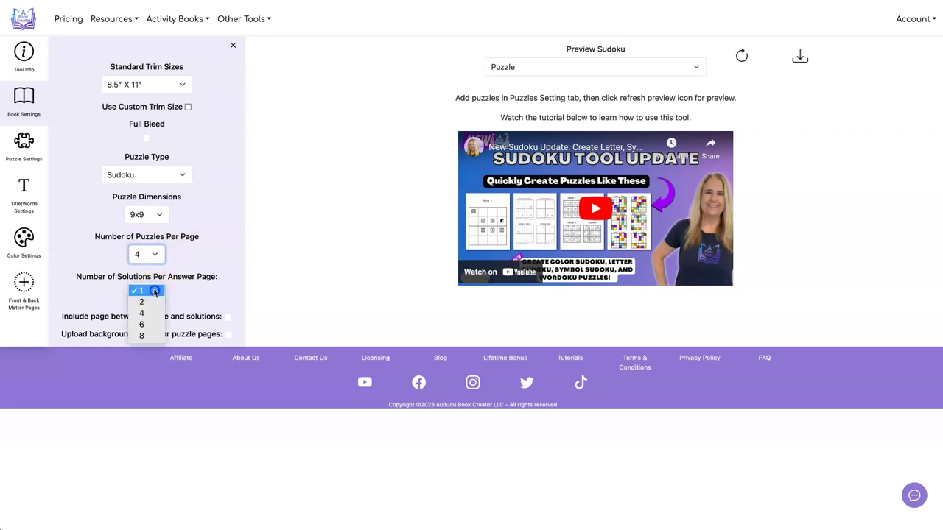
{"action": "left_click", "coordinate": [153, 312]}
{"action": "left_click", "coordinate": [23, 141]}
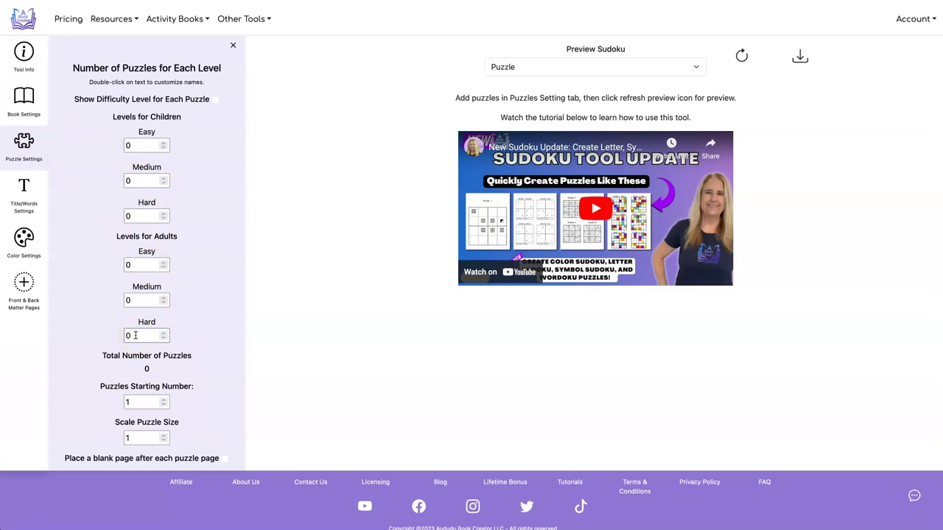
Step: Enter 4 as the adults' Medium puzzle count and refresh the preview
{"action": "left_click", "coordinate": [135, 336]}
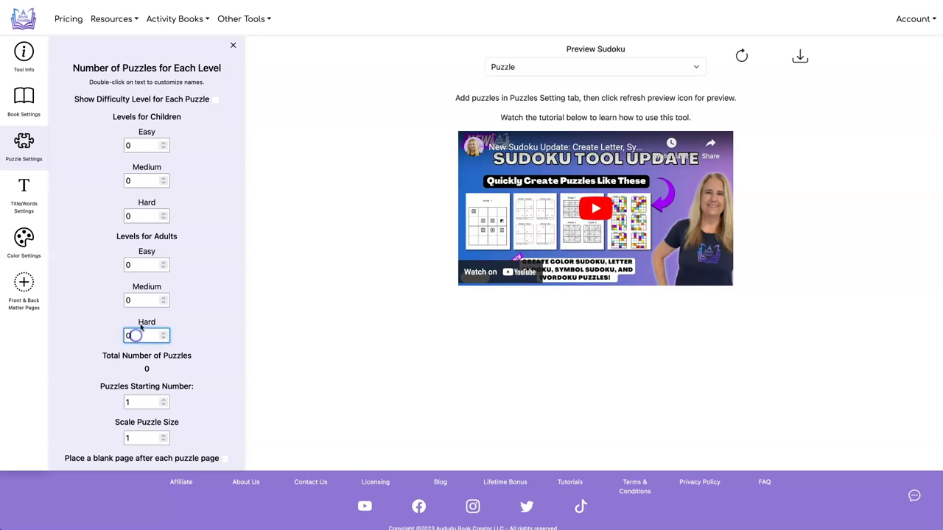
{"action": "left_click", "coordinate": [124, 299]}
{"action": "type", "text": "4"}
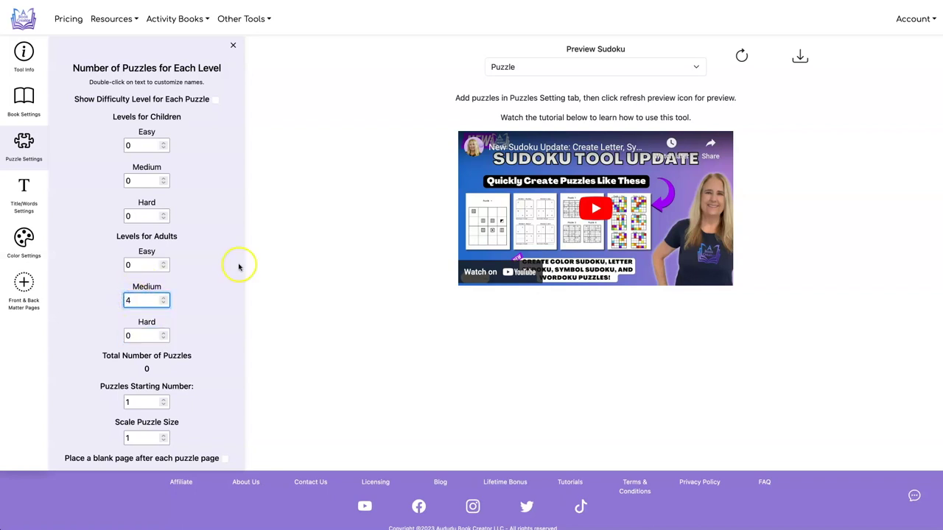
{"action": "left_click", "coordinate": [323, 226]}
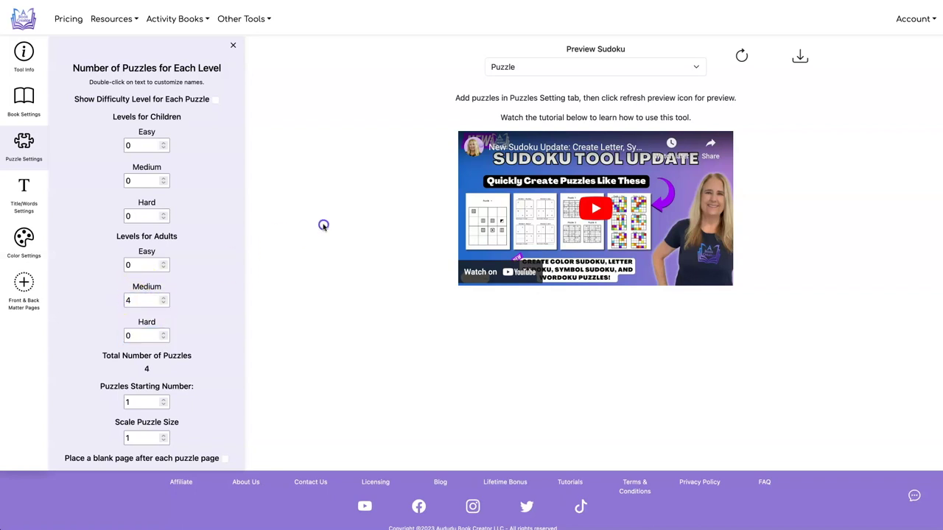
{"action": "left_click", "coordinate": [742, 54]}
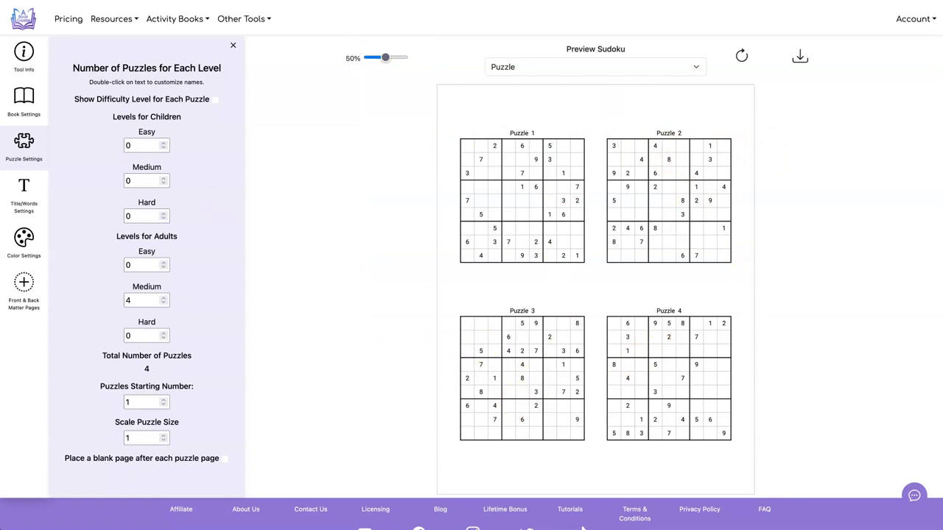
Step: Set the puzzle title and puzzle number font sizes to 14
{"action": "left_click", "coordinate": [27, 193]}
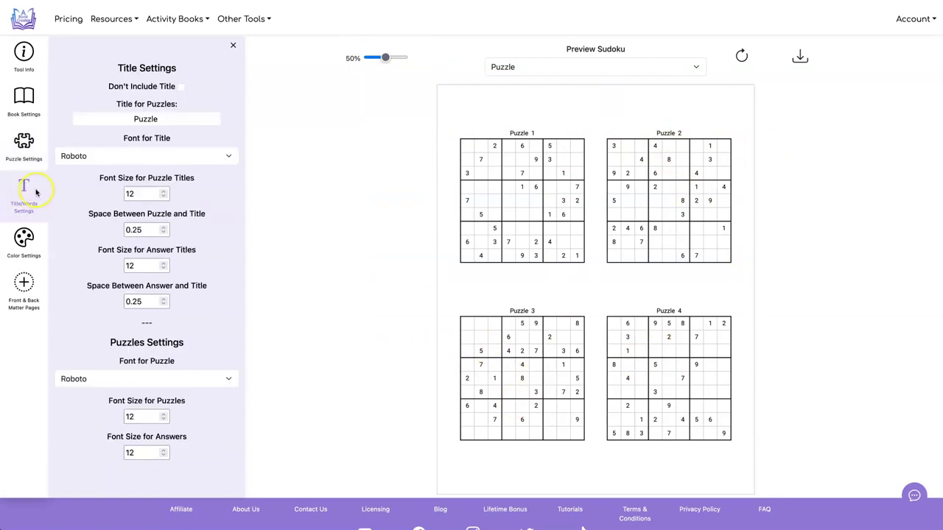
{"action": "left_click", "coordinate": [205, 177]}
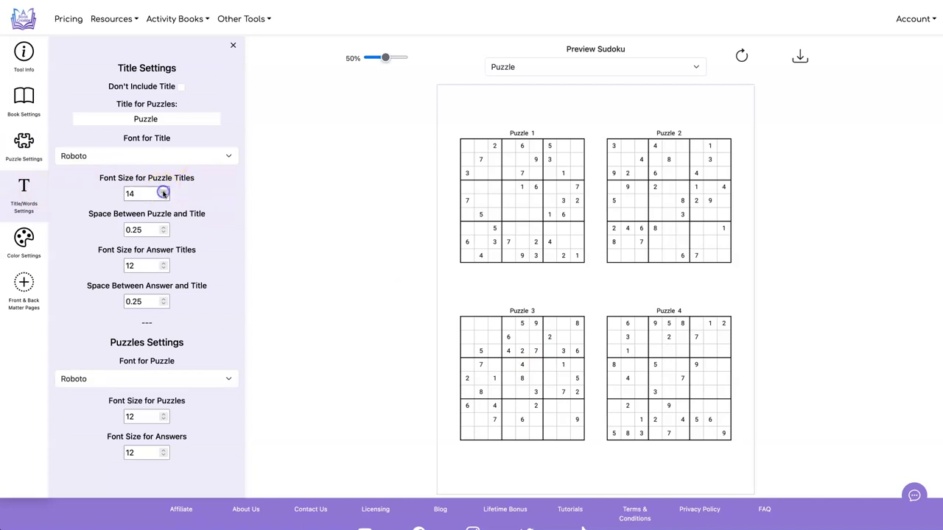
{"action": "left_click", "coordinate": [228, 395]}
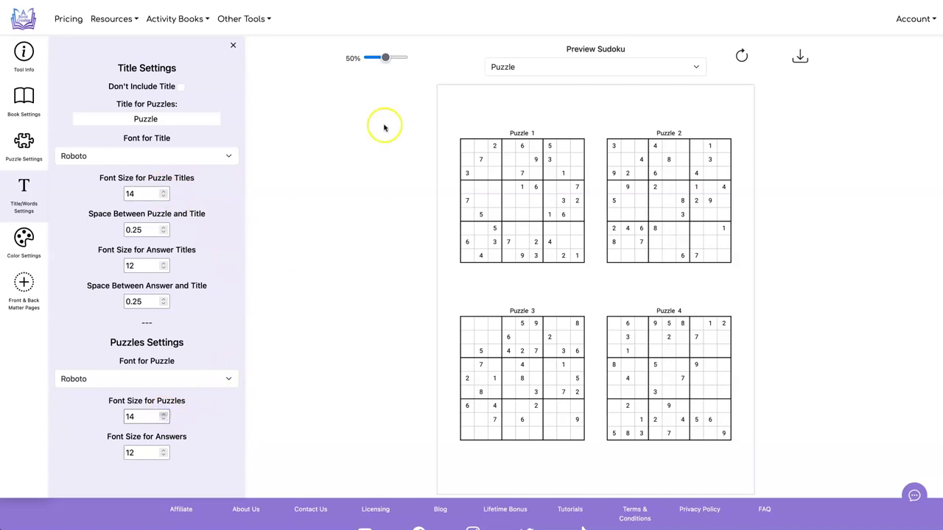
Step: Check the Answer preview, switch back to the Puzzle view, and refresh the preview
{"action": "left_click", "coordinate": [528, 67]}
{"action": "left_click", "coordinate": [527, 75]}
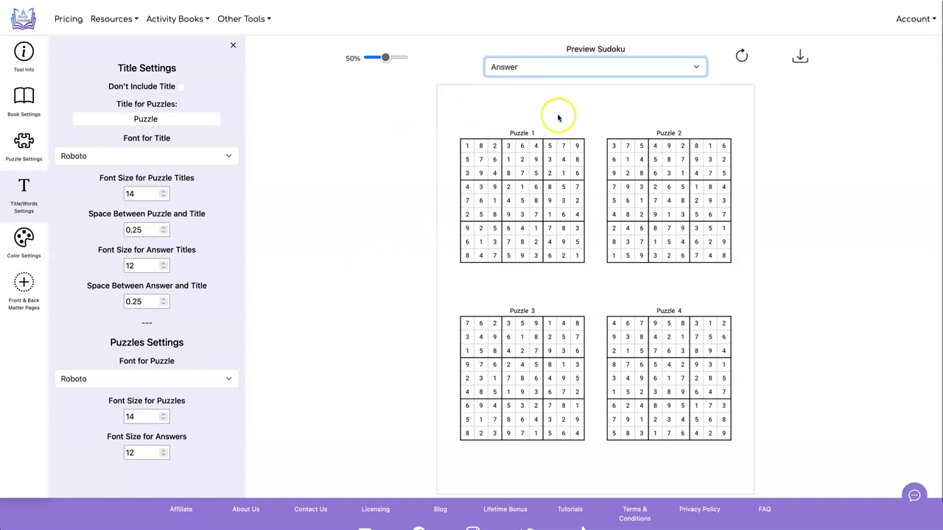
{"action": "left_click", "coordinate": [557, 64]}
{"action": "left_click", "coordinate": [558, 49]}
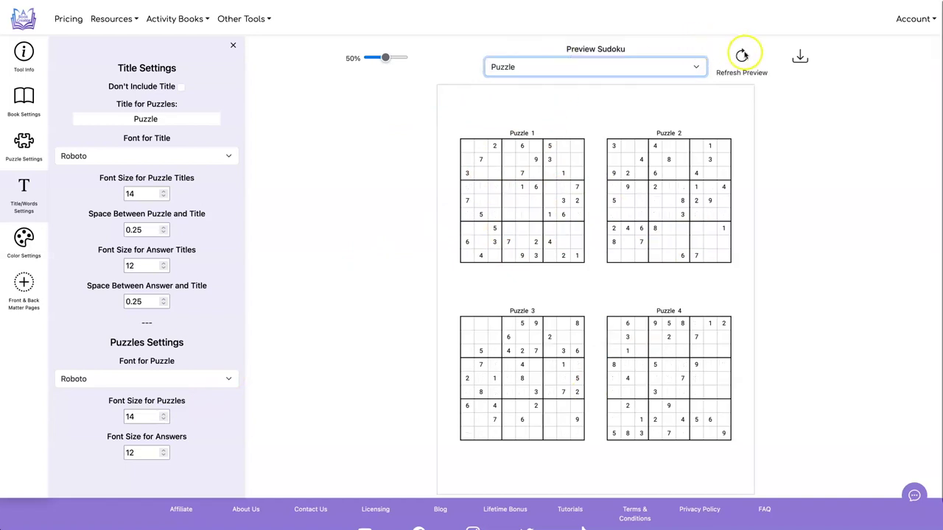
{"action": "left_click", "coordinate": [741, 55]}
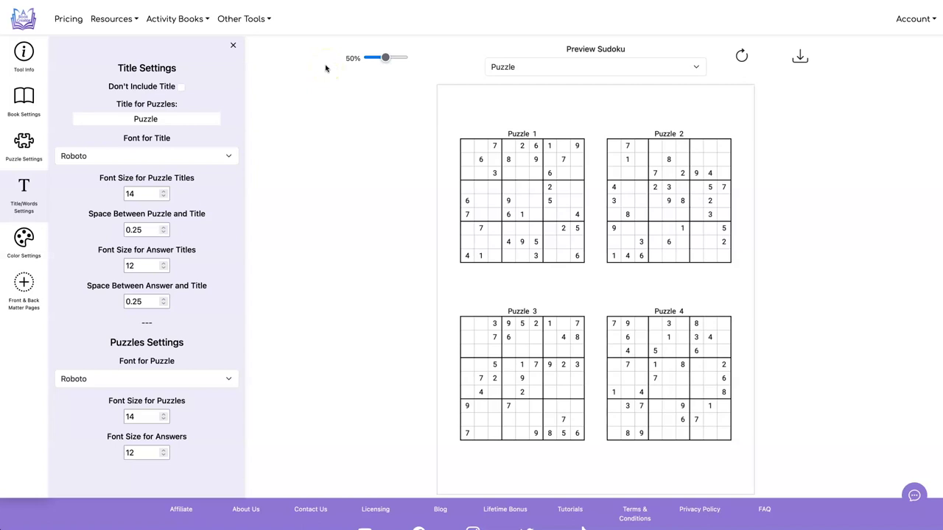
Step: Set the adults' Hard, adults' Easy and children's Hard counts to 4, totalling 16 puzzles
{"action": "left_click", "coordinate": [27, 146]}
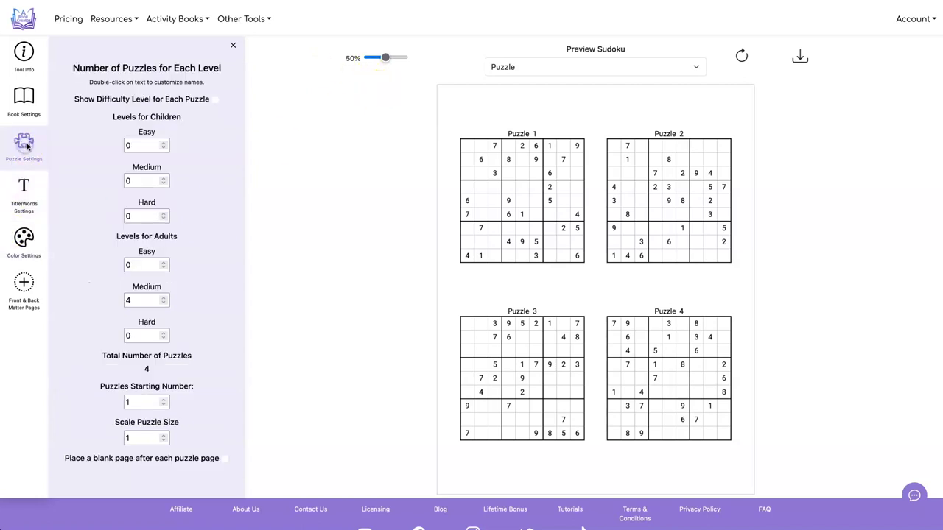
{"action": "left_click", "coordinate": [119, 335]}
{"action": "type", "text": "4"}
{"action": "left_click", "coordinate": [118, 265]}
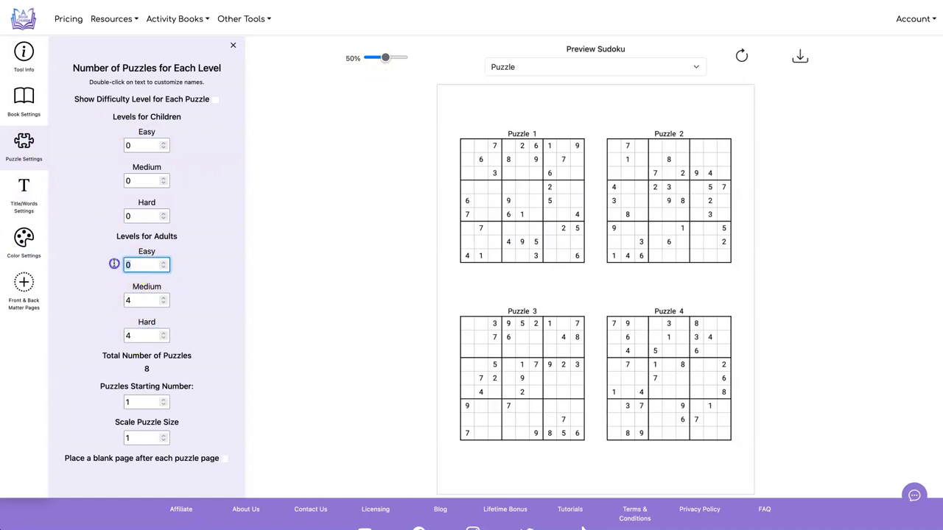
{"action": "type", "text": "4"}
{"action": "left_click", "coordinate": [118, 215]}
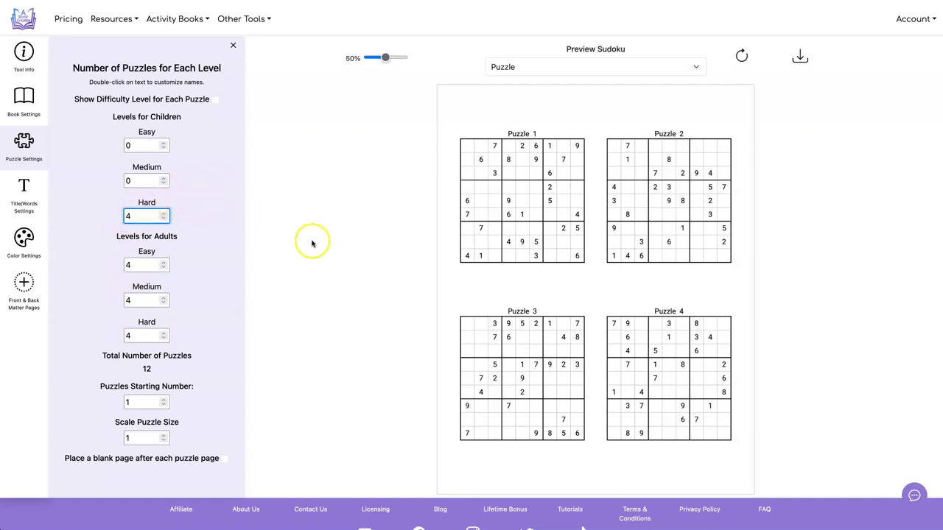
{"action": "left_click", "coordinate": [358, 206]}
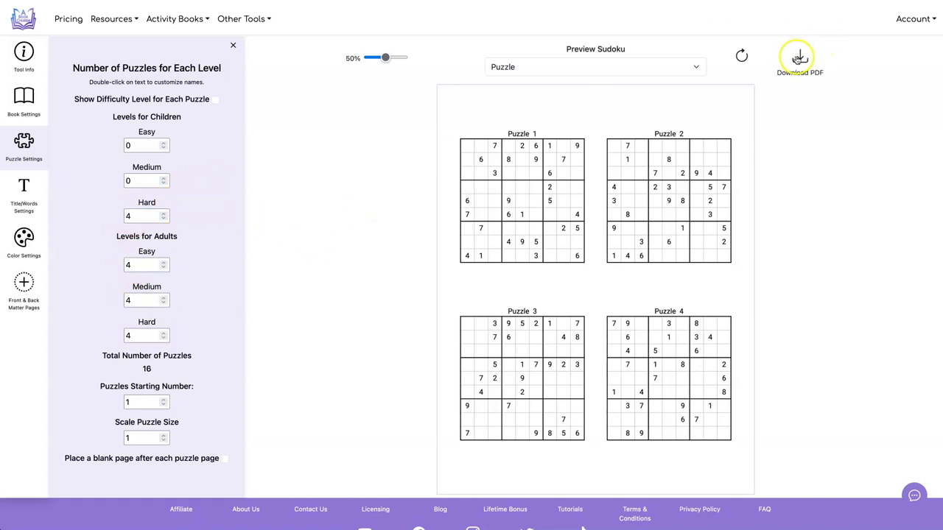
Step: Download the Sudoku book as a PDF and scroll through its 8 pages
{"action": "left_click", "coordinate": [800, 58]}
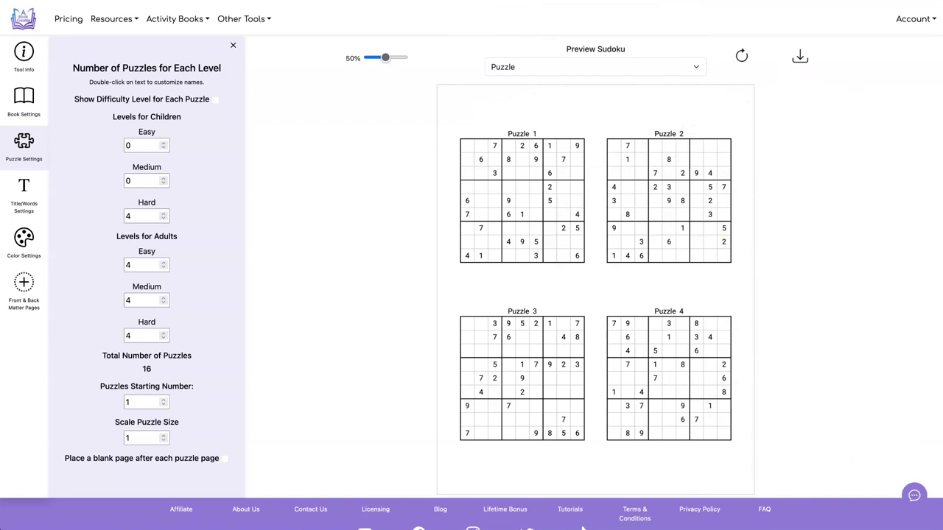
{"action": "scroll", "coordinate": [463, 276], "scroll_direction": "down", "scroll_amount": 10}
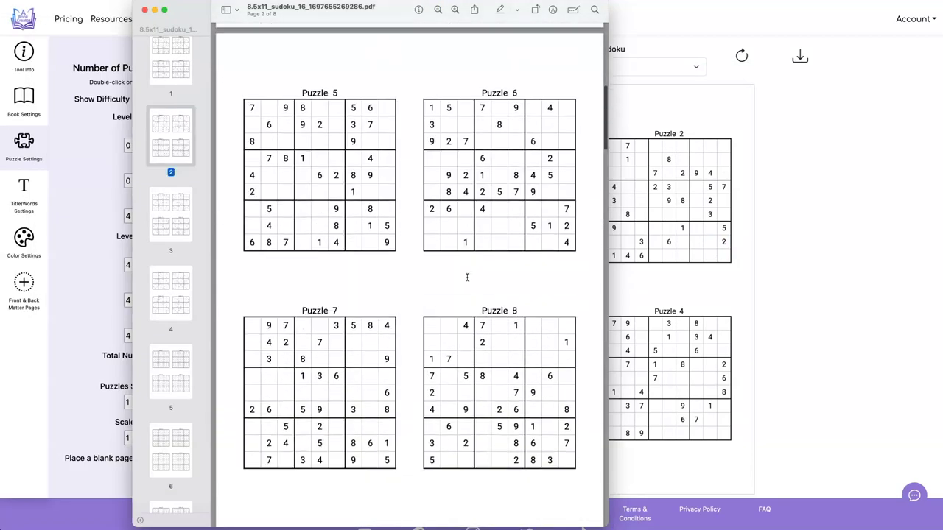
{"action": "scroll", "coordinate": [467, 277], "scroll_direction": "down", "scroll_amount": 15}
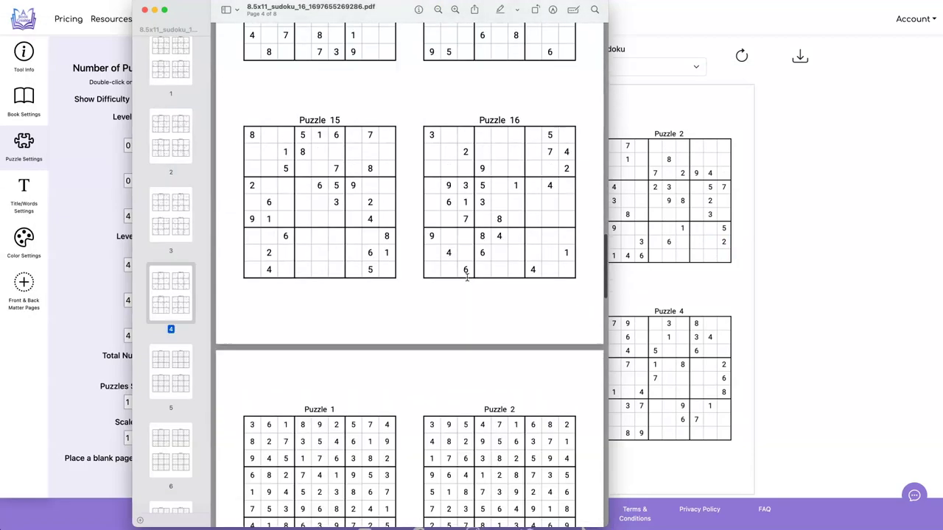
{"action": "scroll", "coordinate": [466, 277], "scroll_direction": "down", "scroll_amount": 15}
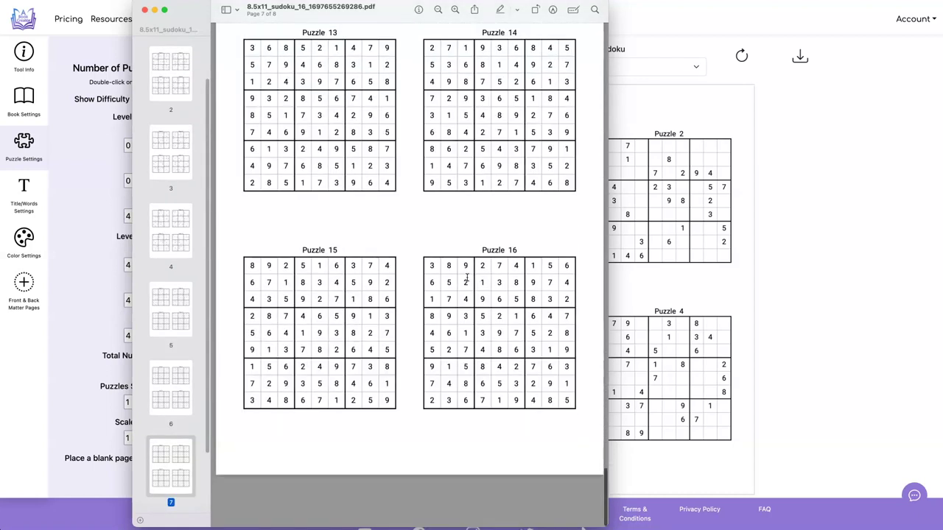
Step: Close the PDF, switch to the Maze tool, and set its pages to 8.5" X 11"
{"action": "left_click", "coordinate": [145, 11]}
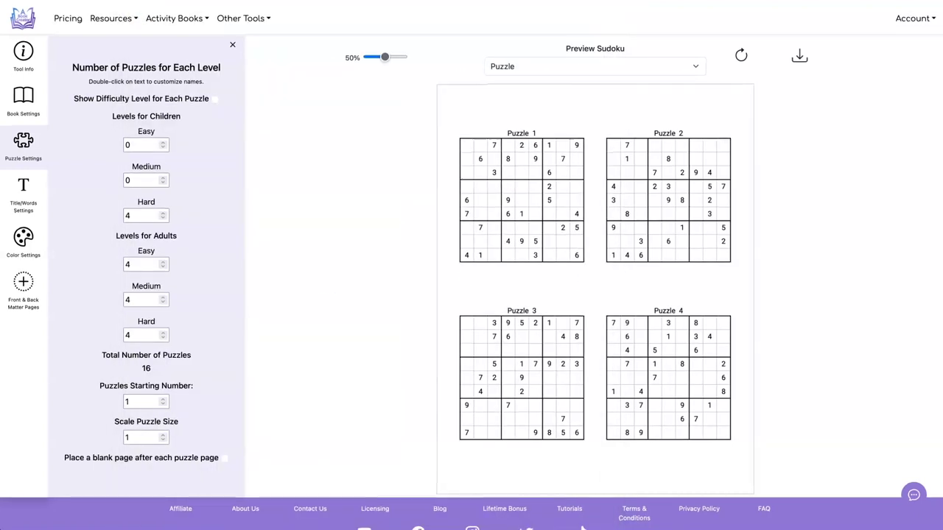
{"action": "left_click", "coordinate": [173, 20]}
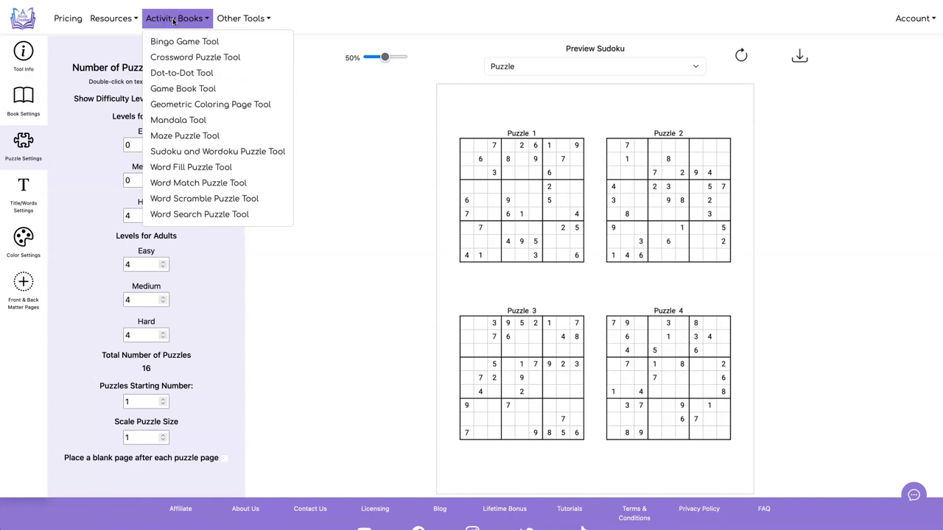
{"action": "left_click", "coordinate": [170, 137]}
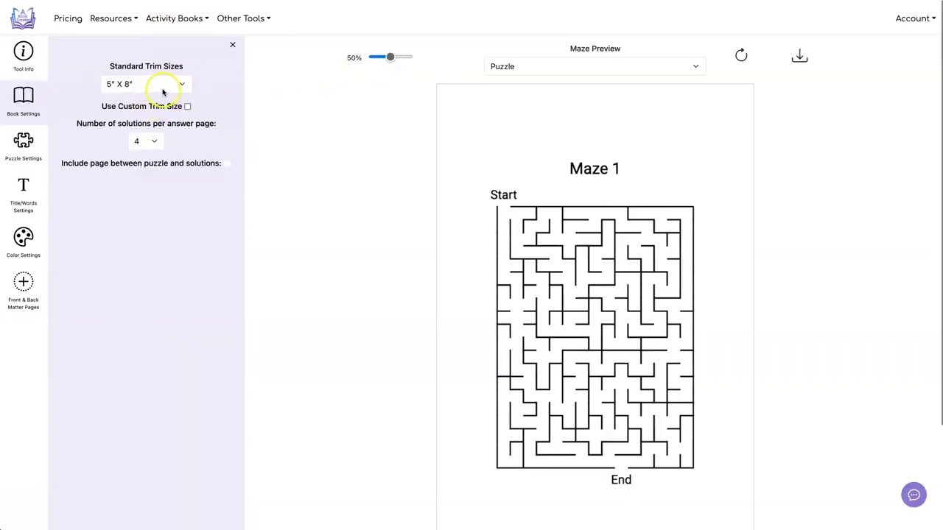
{"action": "left_click", "coordinate": [163, 83]}
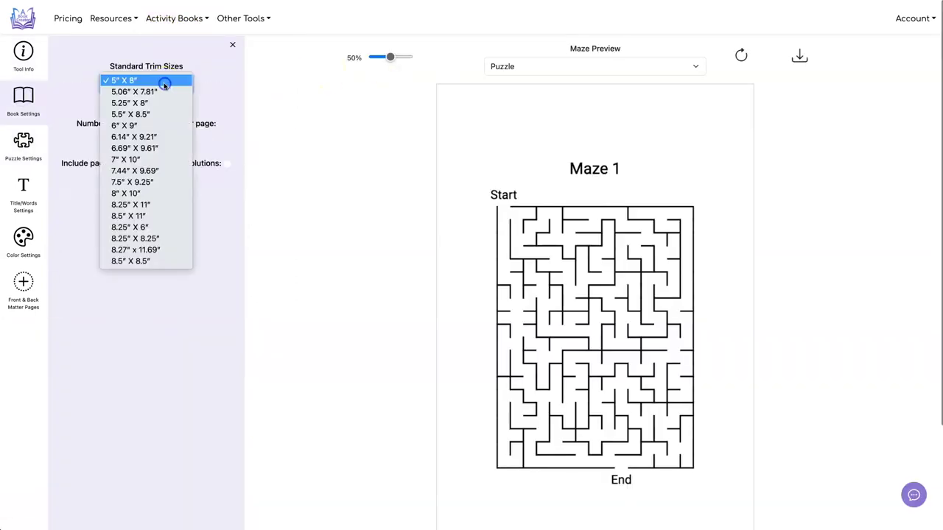
{"action": "left_click", "coordinate": [157, 221]}
Step: Set the Number of Mazes to 4
{"action": "left_click", "coordinate": [22, 148]}
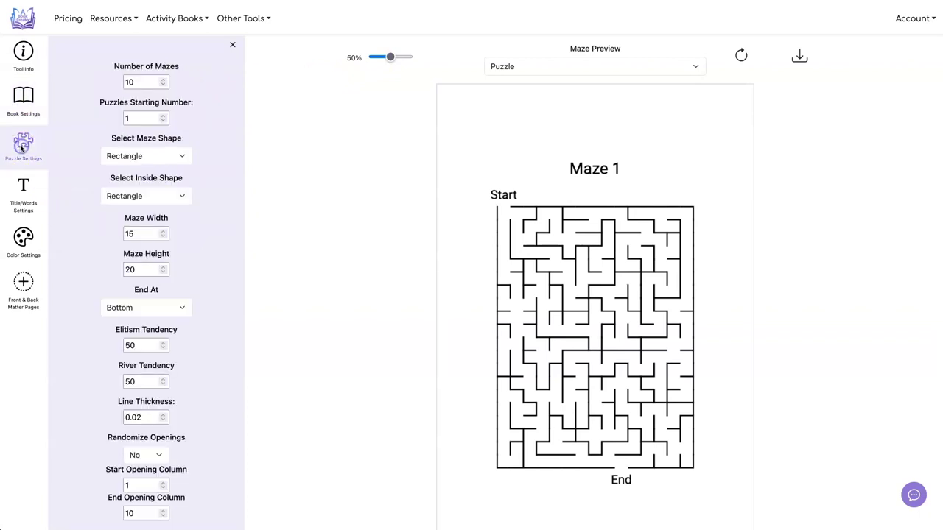
{"action": "left_click", "coordinate": [219, 128]}
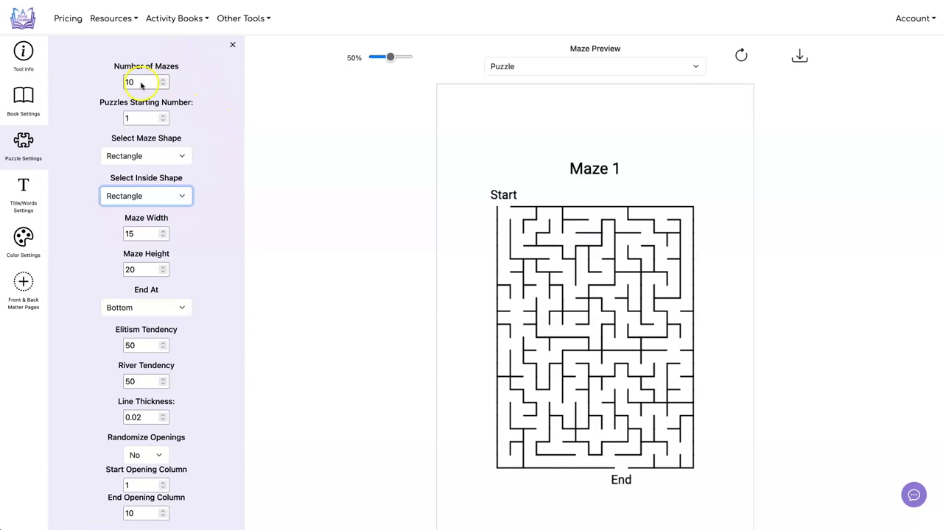
{"action": "left_click_drag", "start_coordinate": [141, 83], "coordinate": [124, 82]}
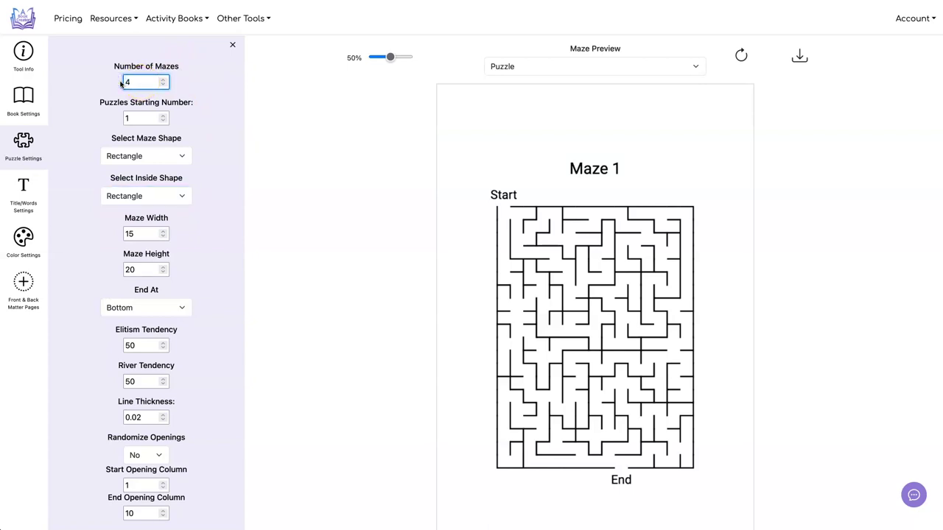
{"action": "left_click", "coordinate": [159, 114]}
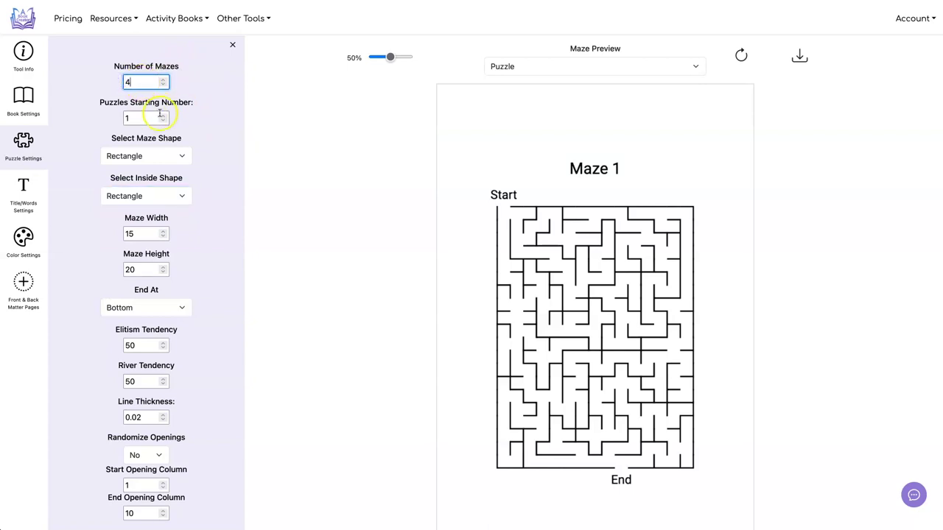
Step: Reopen the Sudoku PDF to confirm it ends at Puzzle 16, then close it
{"action": "left_click", "coordinate": [847, 486]}
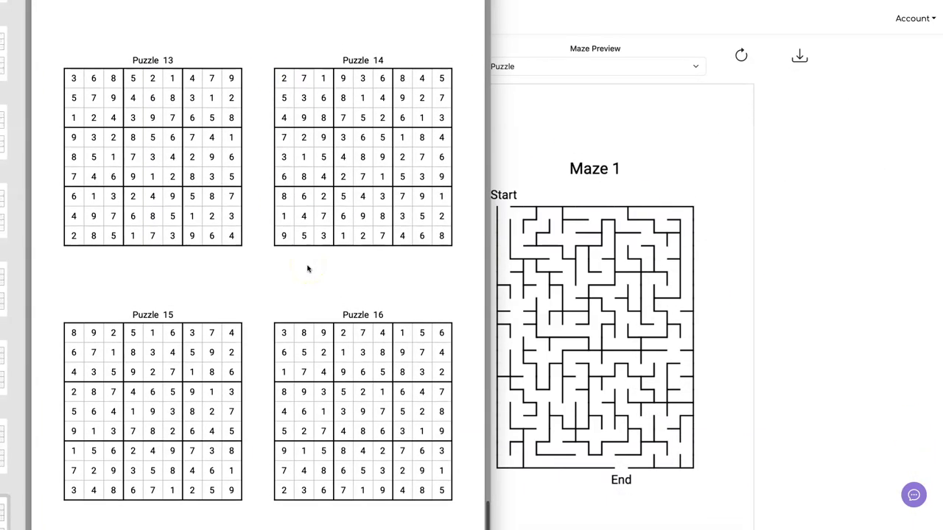
{"action": "left_click", "coordinate": [379, 305]}
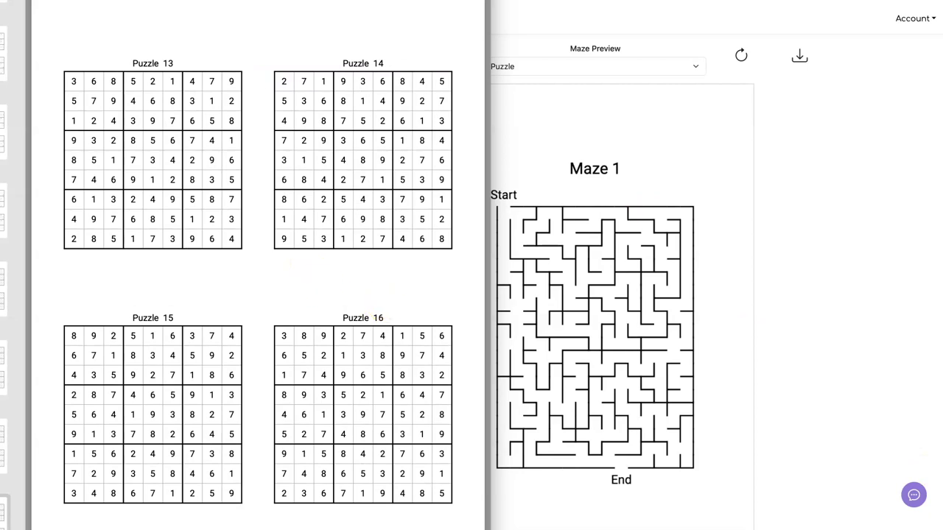
{"action": "left_click", "coordinate": [159, 110]}
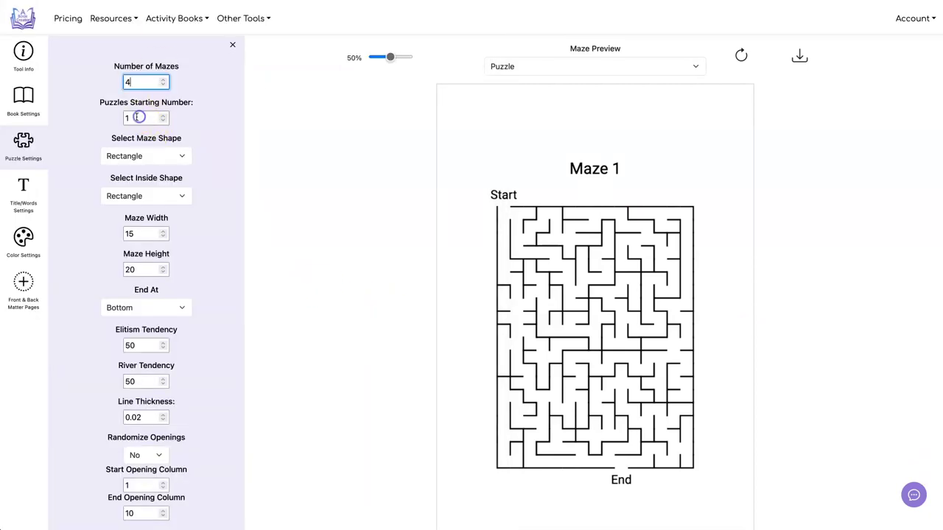
Step: Set the maze starting number to 17 and the inside shape to Hexagon
{"action": "left_click", "coordinate": [136, 117]}
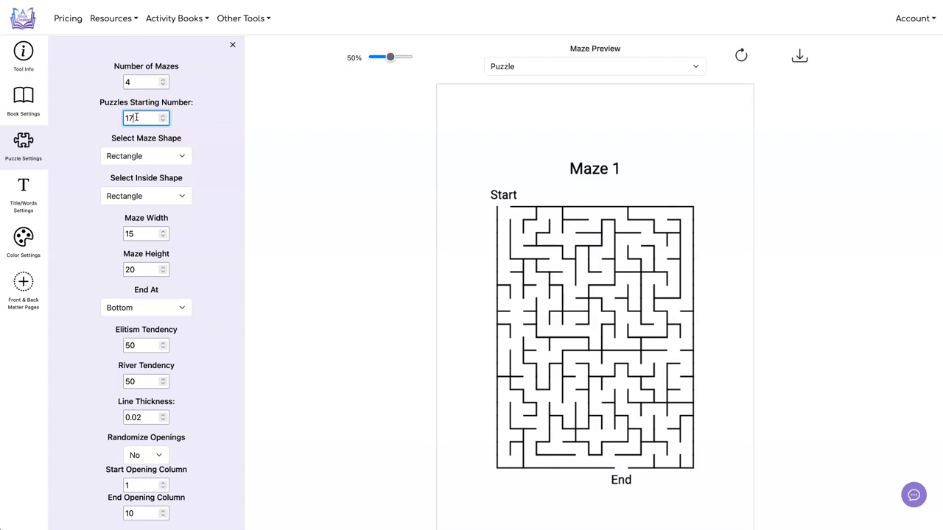
{"action": "left_click", "coordinate": [175, 156]}
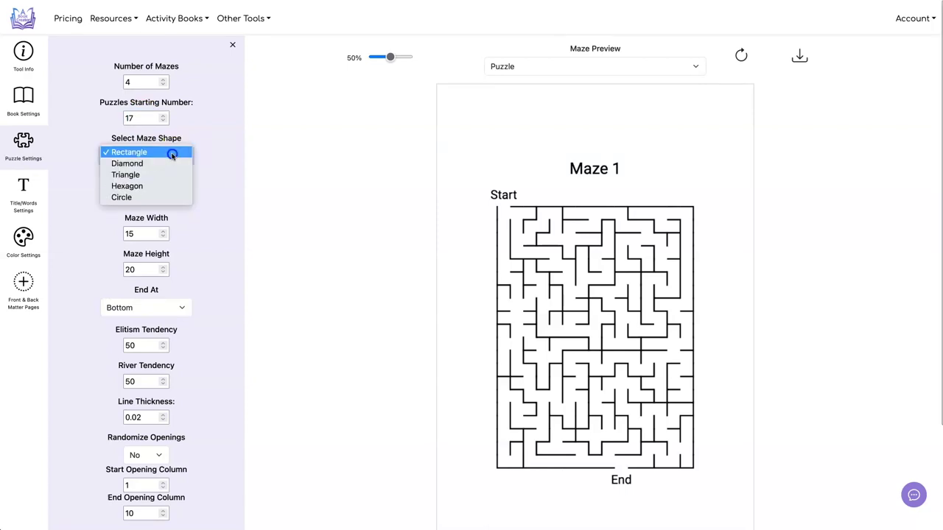
{"action": "left_click", "coordinate": [214, 148]}
{"action": "left_click", "coordinate": [179, 195]}
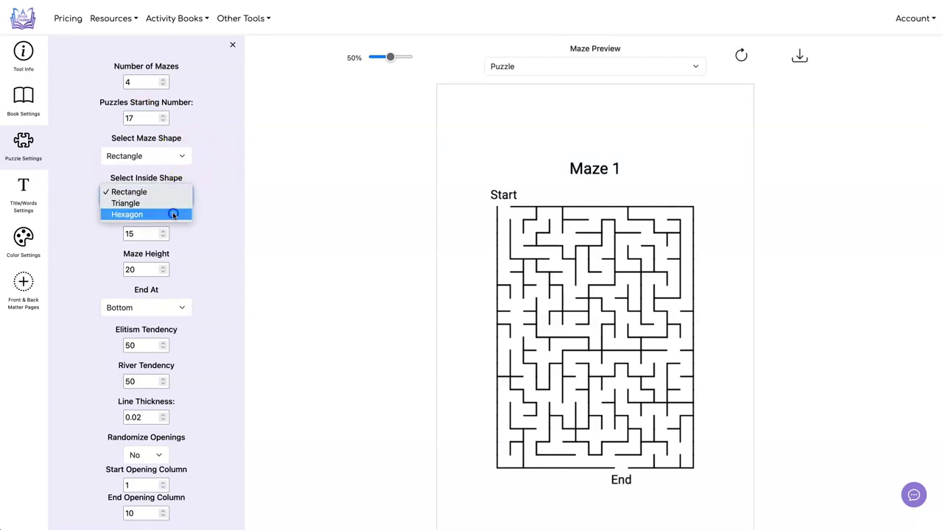
{"action": "left_click", "coordinate": [177, 214]}
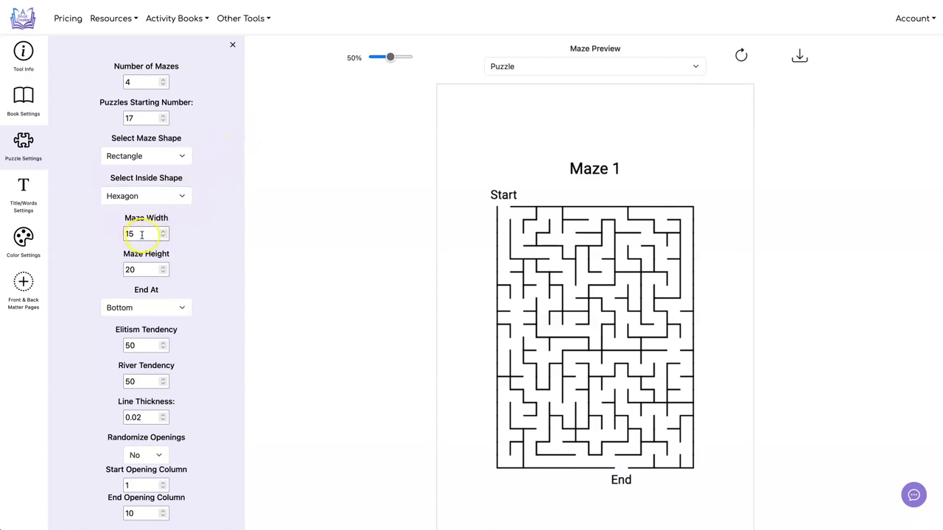
Step: Set Randomize Openings to Yes
{"action": "scroll", "coordinate": [225, 205], "scroll_direction": "down", "scroll_amount": 4}
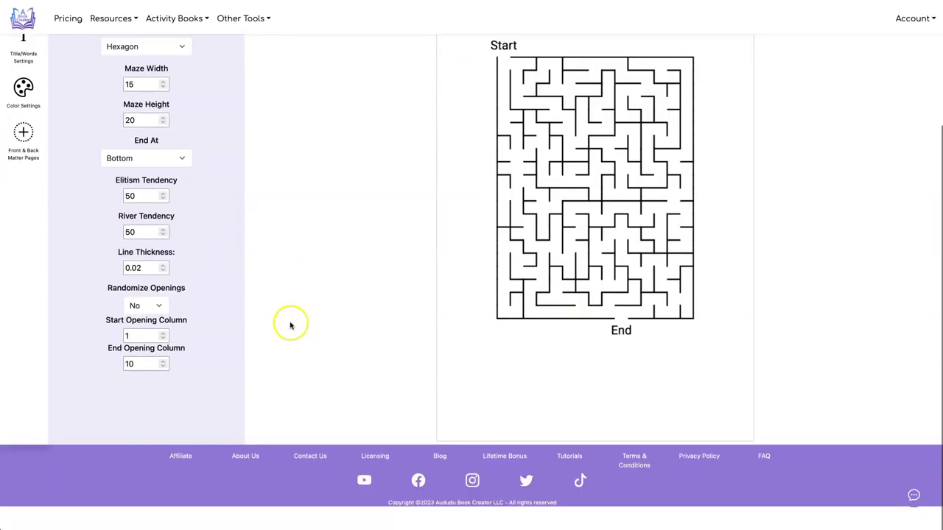
{"action": "left_click", "coordinate": [155, 330]}
{"action": "left_click", "coordinate": [151, 337]}
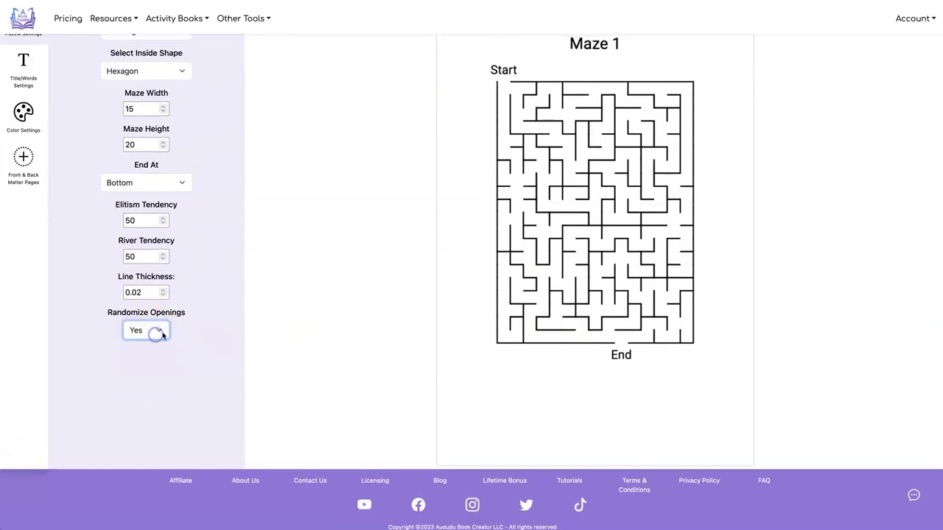
{"action": "scroll", "coordinate": [333, 243], "scroll_direction": "up", "scroll_amount": 4}
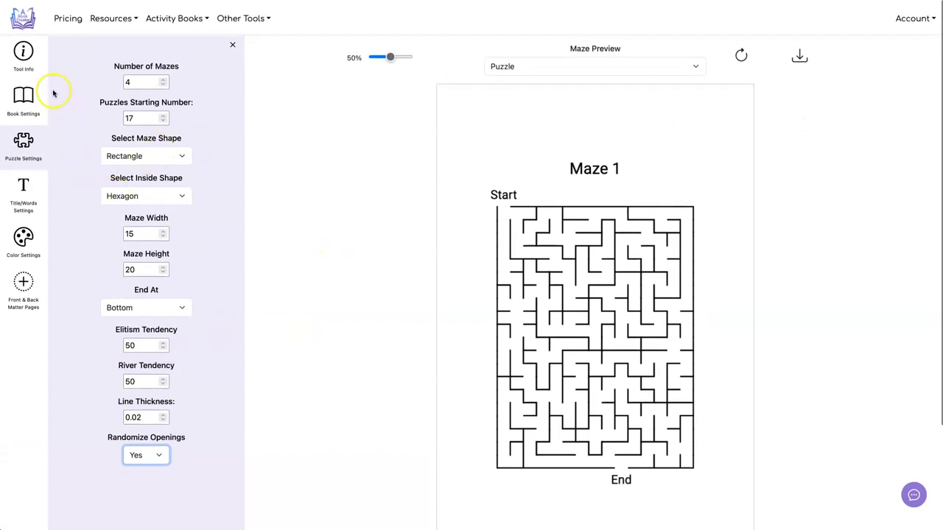
Step: Replace 'Maze' with 'Puzzle' as the text above each maze and refresh the preview
{"action": "left_click", "coordinate": [23, 103]}
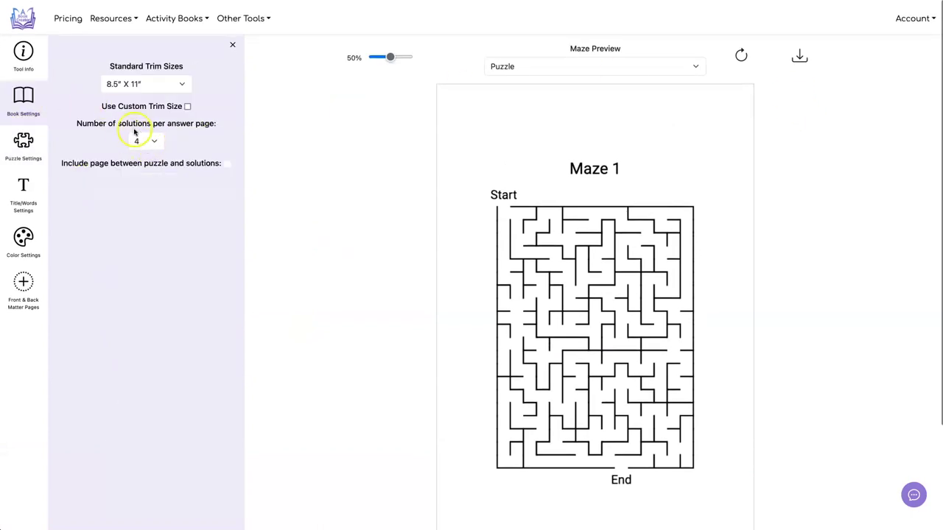
{"action": "left_click", "coordinate": [22, 193]}
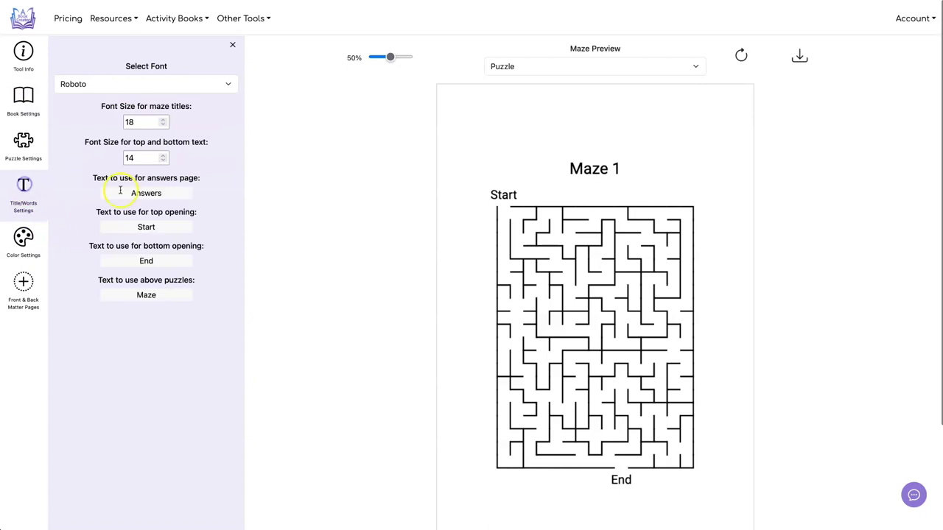
{"action": "left_click", "coordinate": [145, 296]}
{"action": "double_click", "coordinate": [145, 296]}
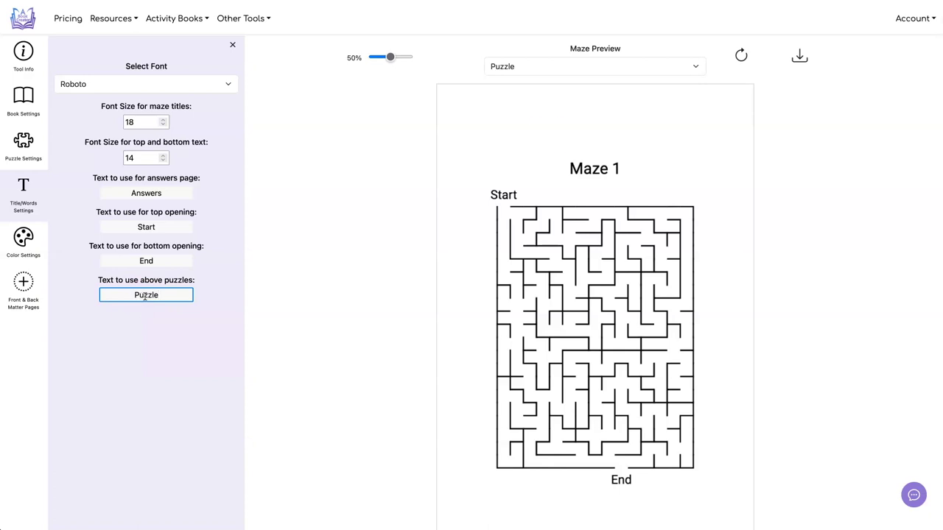
{"action": "left_click", "coordinate": [785, 118]}
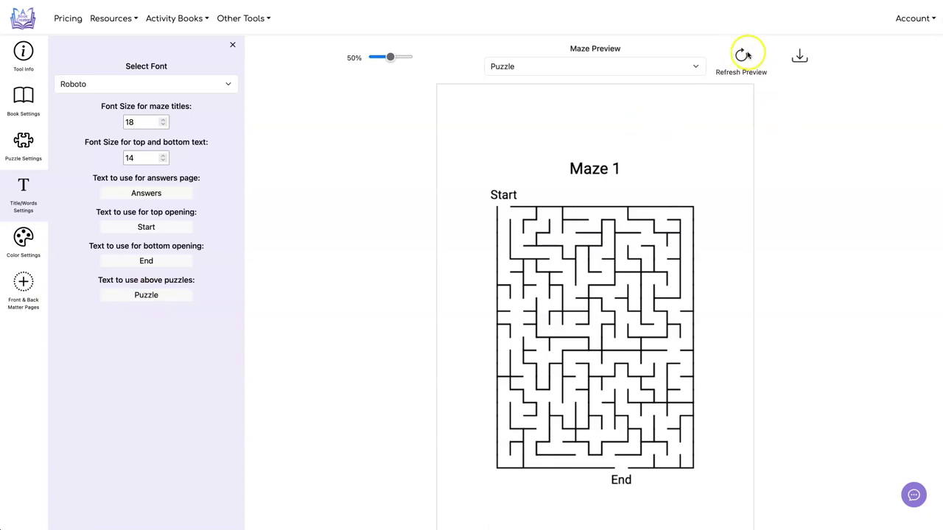
{"action": "left_click", "coordinate": [743, 56]}
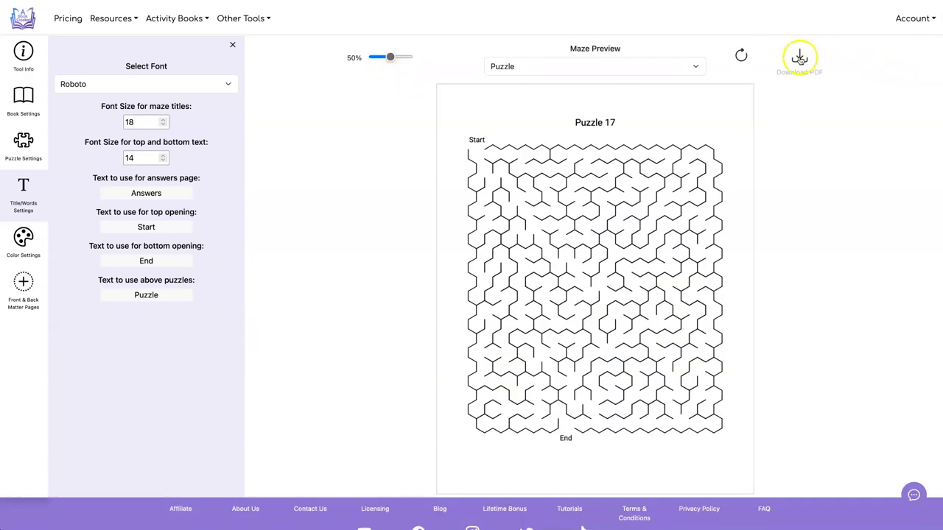
Step: Download the maze PDF, scroll through its 5 pages, and move the Preview window aside
{"action": "left_click", "coordinate": [799, 59]}
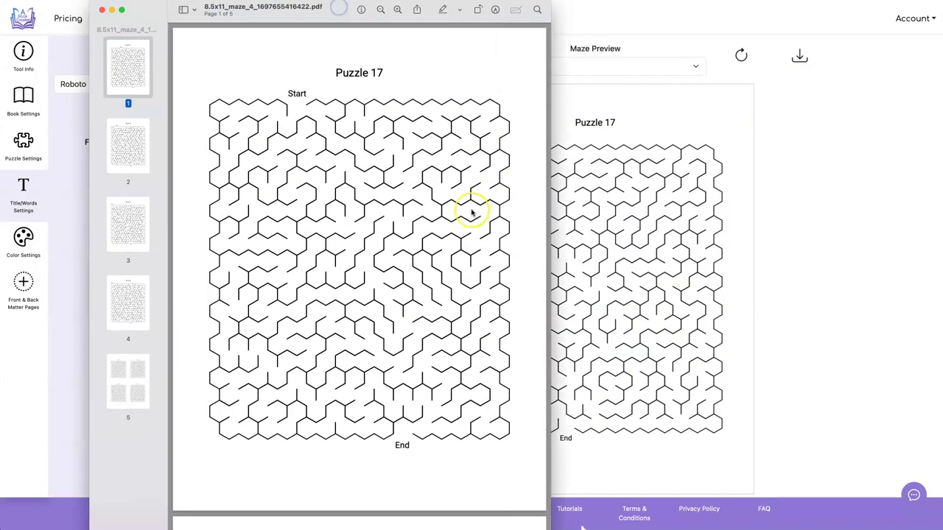
{"action": "scroll", "coordinate": [414, 169], "scroll_direction": "down", "scroll_amount": 20}
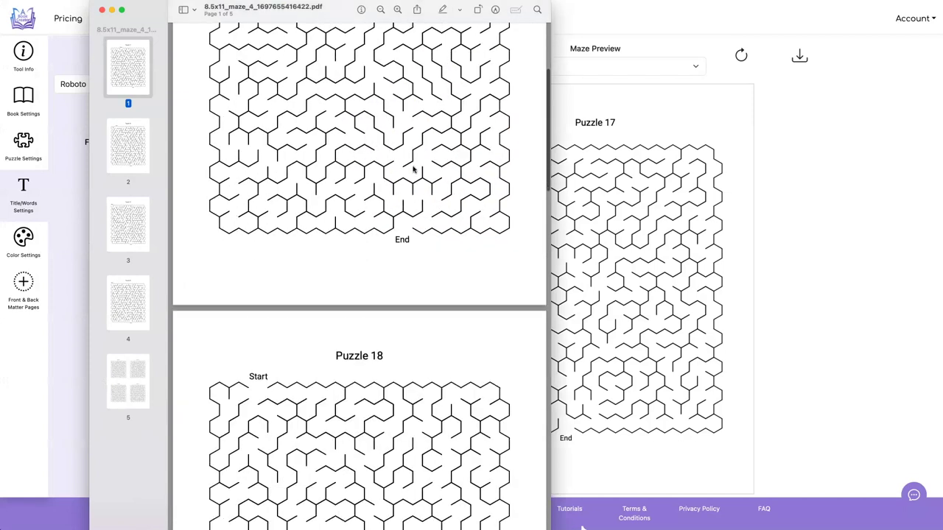
{"action": "scroll", "coordinate": [414, 170], "scroll_direction": "down", "scroll_amount": 20}
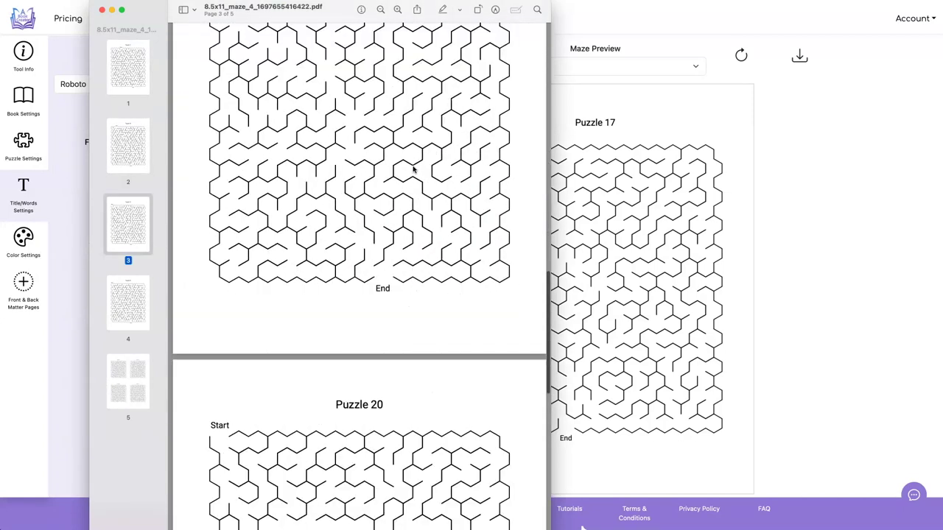
{"action": "scroll", "coordinate": [413, 170], "scroll_direction": "down", "scroll_amount": 10}
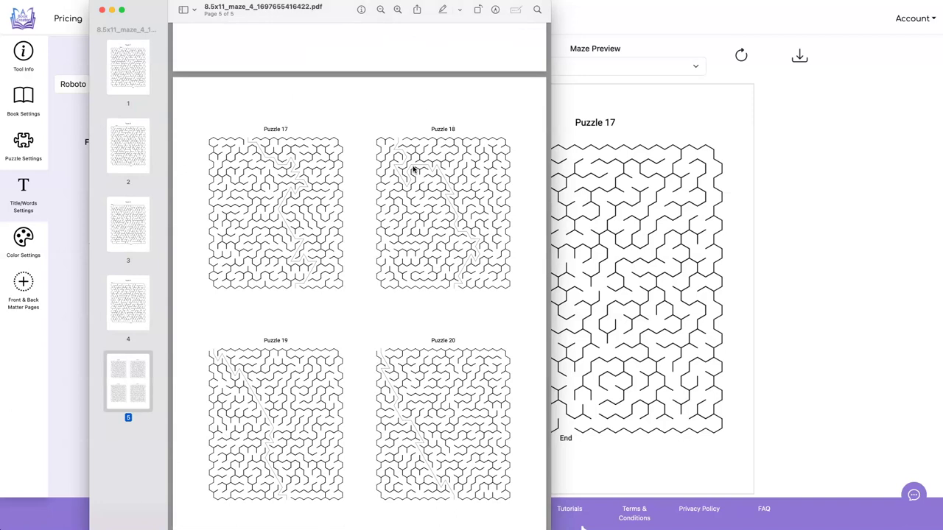
{"action": "left_click", "coordinate": [288, 297]}
{"action": "left_click_drag", "start_coordinate": [144, 5], "coordinate": [905, 0]}
Step: Bring the browser back and switch to the Word Search Puzzle Tool
{"action": "left_click", "coordinate": [206, 87]}
{"action": "left_click", "coordinate": [295, 149]}
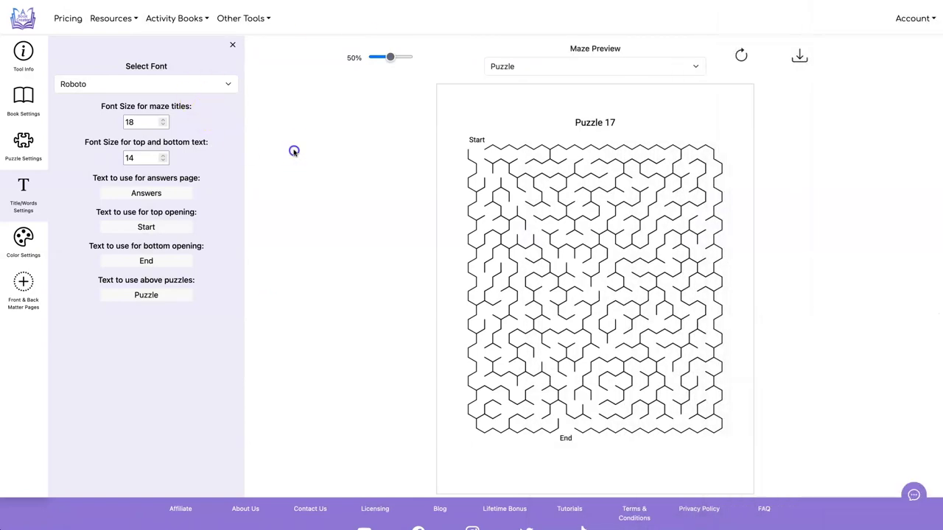
{"action": "left_click", "coordinate": [198, 20]}
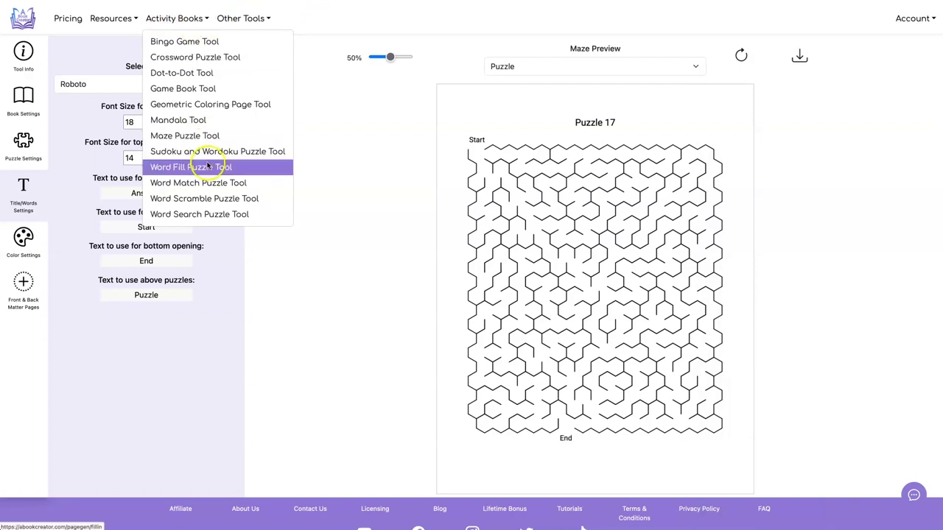
{"action": "left_click", "coordinate": [239, 214]}
Step: Set 4 word searches starting at number 21 with 10 words per puzzle
{"action": "left_click", "coordinate": [40, 159]}
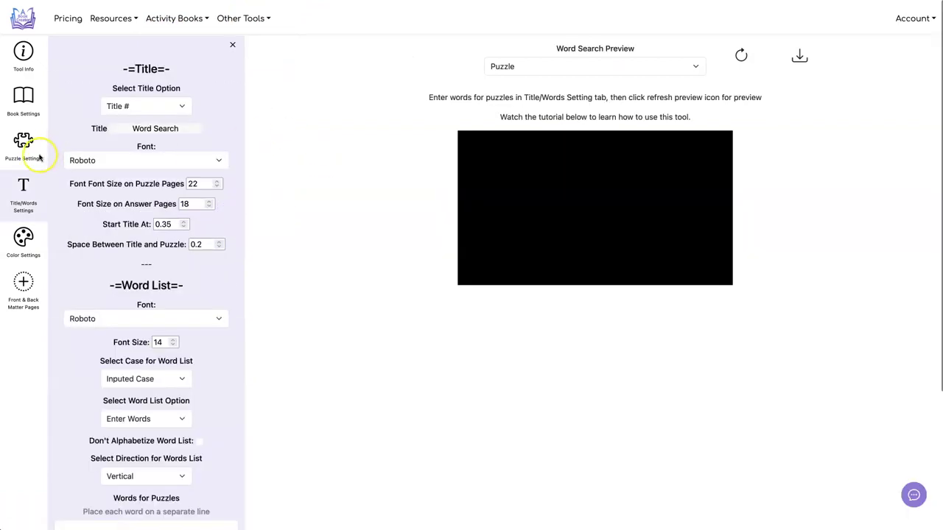
{"action": "left_click", "coordinate": [148, 82]}
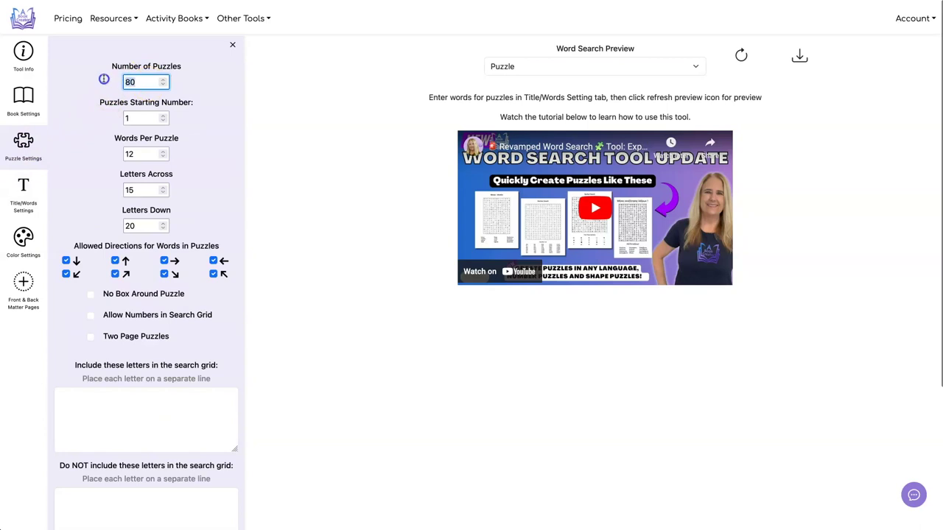
{"action": "left_click", "coordinate": [144, 119]}
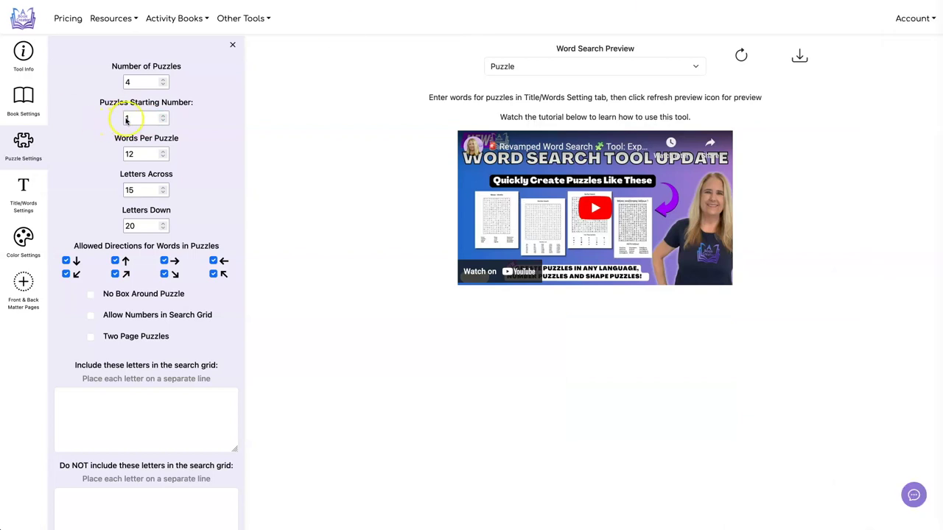
{"action": "left_click", "coordinate": [126, 120]}
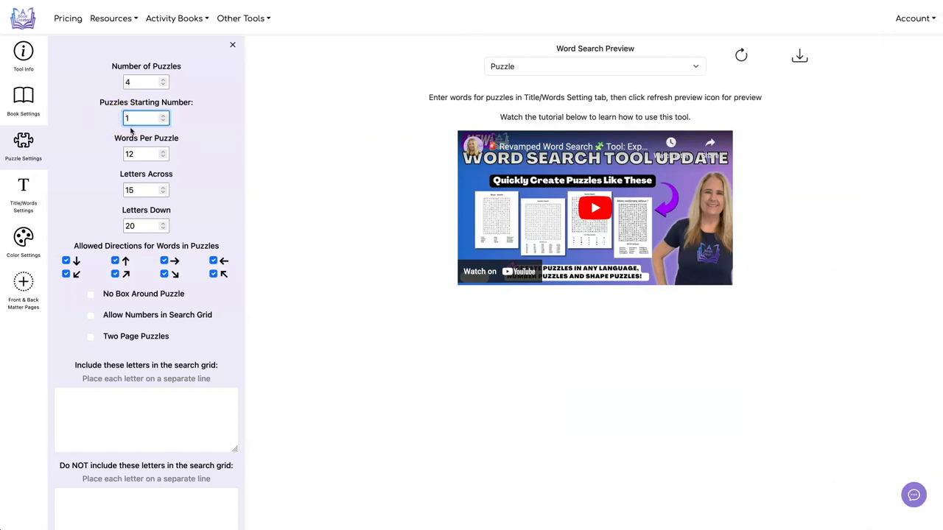
{"action": "left_click", "coordinate": [124, 155]}
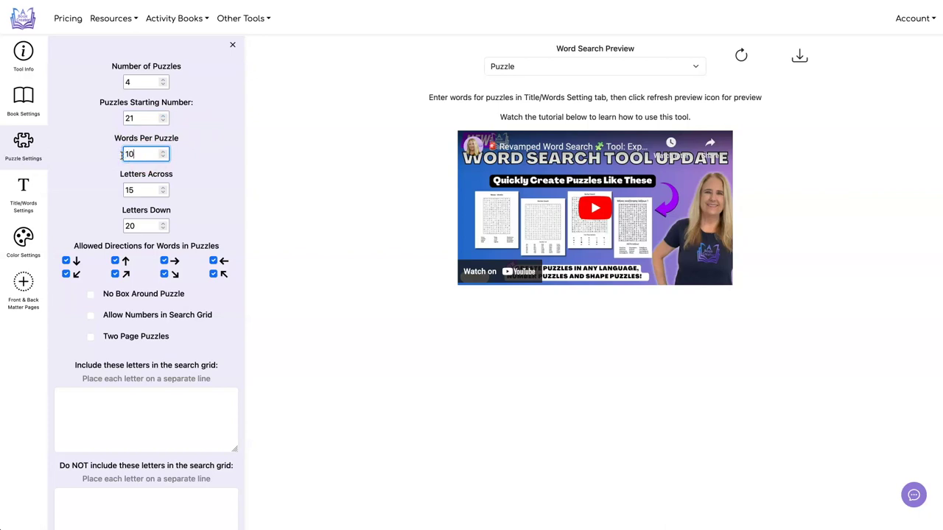
{"action": "left_click", "coordinate": [253, 177]}
Step: Paste the sea-animal word list into the Title/Words settings
{"action": "left_click", "coordinate": [22, 188]}
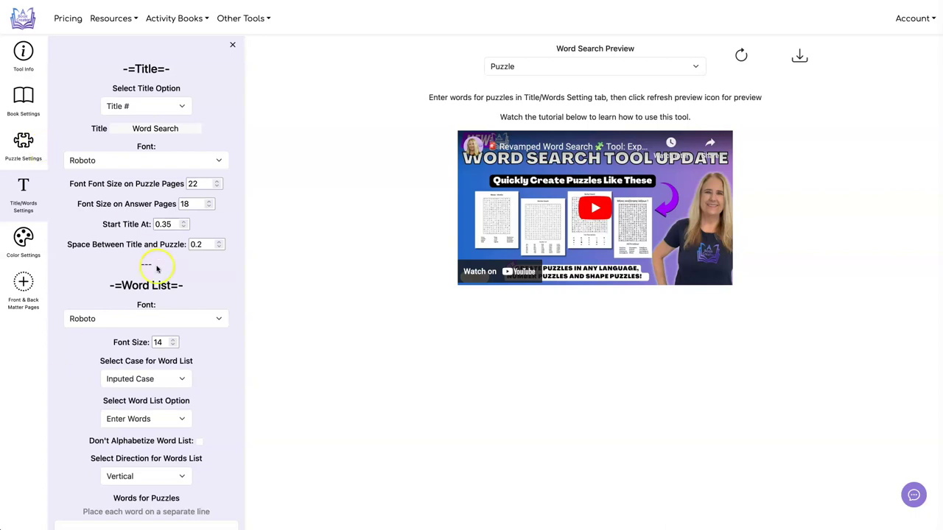
{"action": "scroll", "coordinate": [157, 269], "scroll_direction": "down", "scroll_amount": 5}
{"action": "left_click", "coordinate": [105, 355]}
{"action": "key", "text": "ctrl+v"}
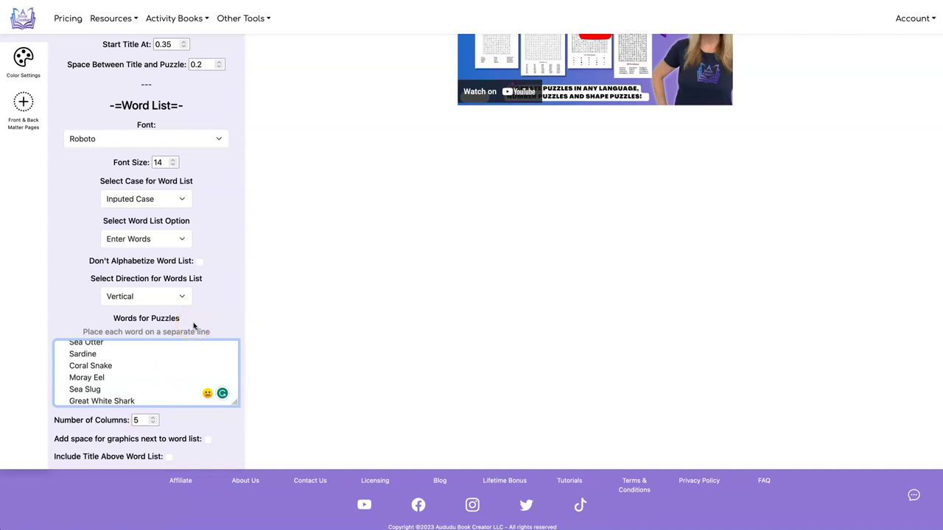
{"action": "scroll", "coordinate": [193, 326], "scroll_direction": "up", "scroll_amount": 5}
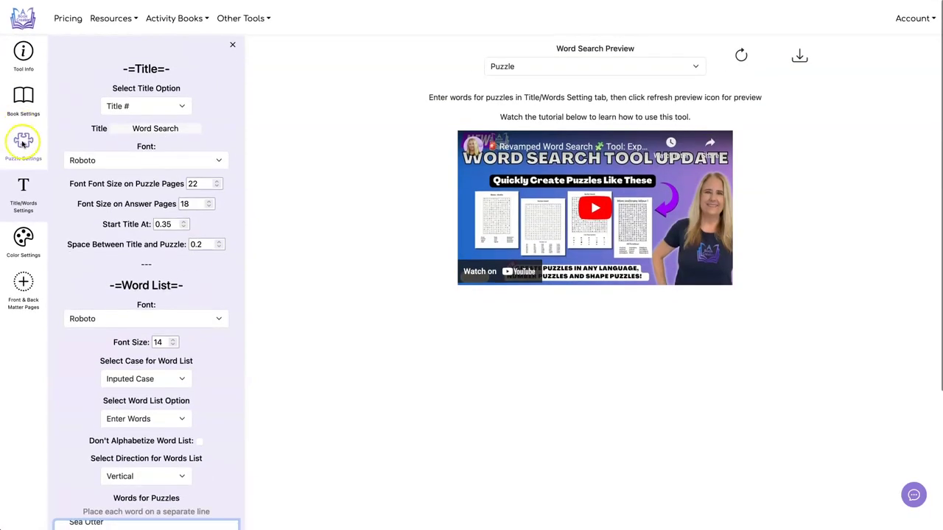
Step: Preview the word search, then set 8.5" X 11" pages with 4 answers per page
{"action": "left_click", "coordinate": [741, 55]}
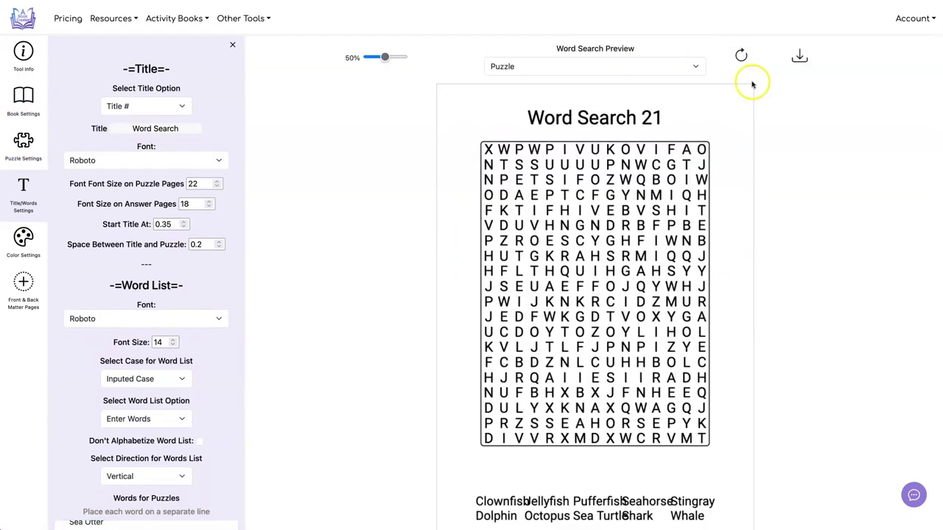
{"action": "scroll", "coordinate": [816, 183], "scroll_direction": "down", "scroll_amount": 1}
{"action": "left_click", "coordinate": [30, 113]}
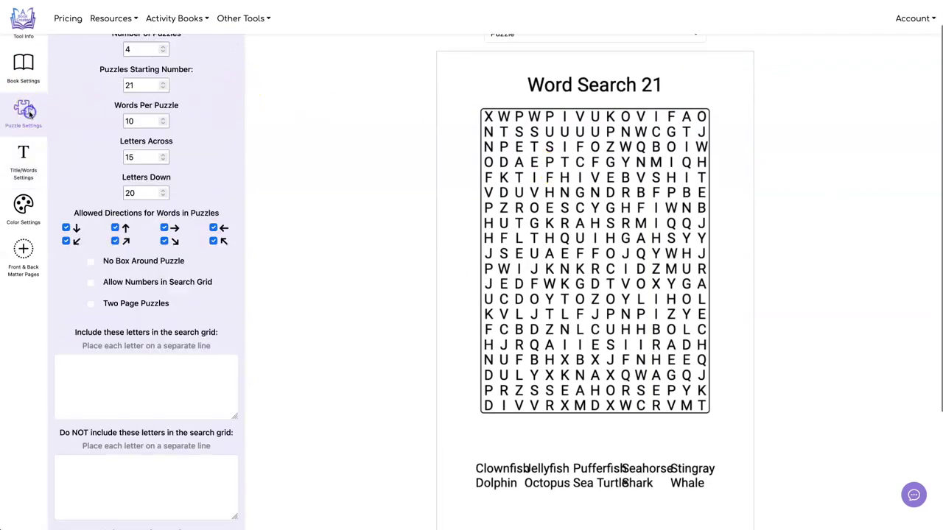
{"action": "left_click", "coordinate": [22, 68]}
{"action": "scroll", "coordinate": [141, 142], "scroll_direction": "up", "scroll_amount": 1}
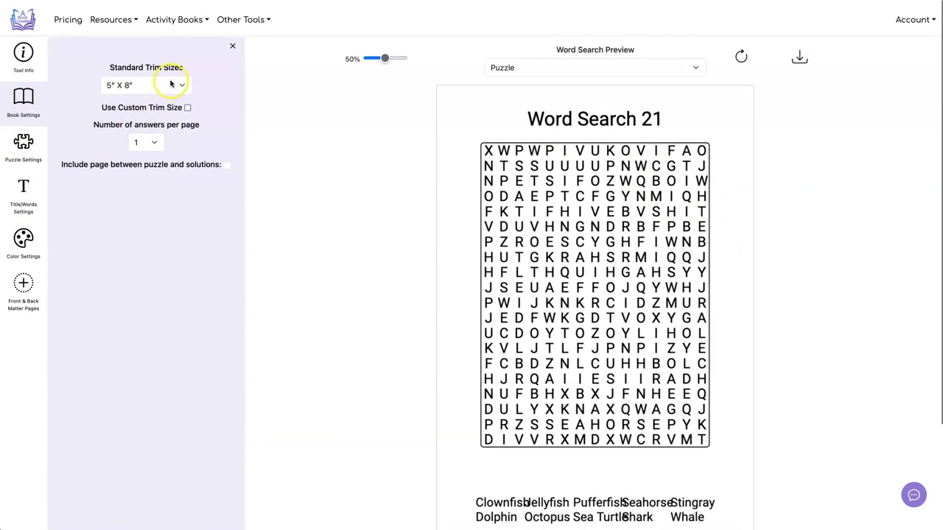
{"action": "left_click", "coordinate": [171, 84]}
{"action": "left_click", "coordinate": [182, 215]}
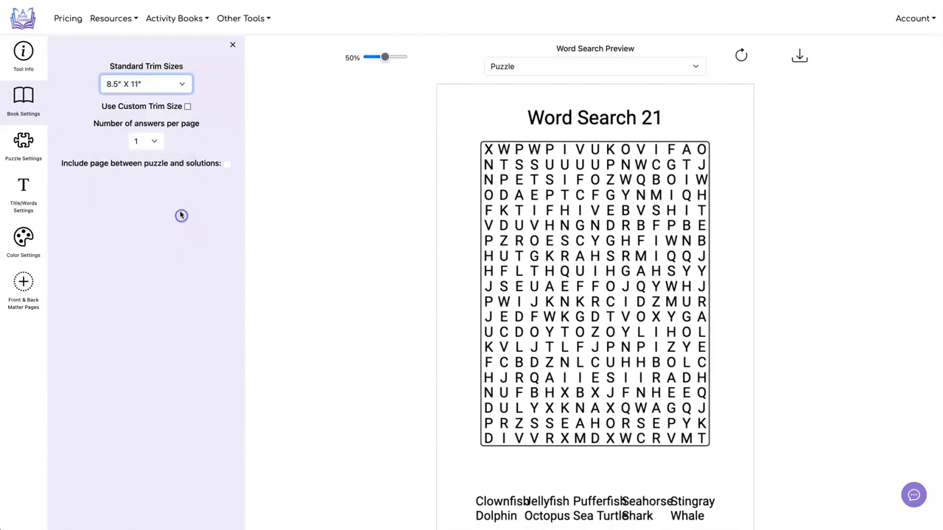
{"action": "left_click", "coordinate": [151, 142]}
{"action": "left_click", "coordinate": [150, 162]}
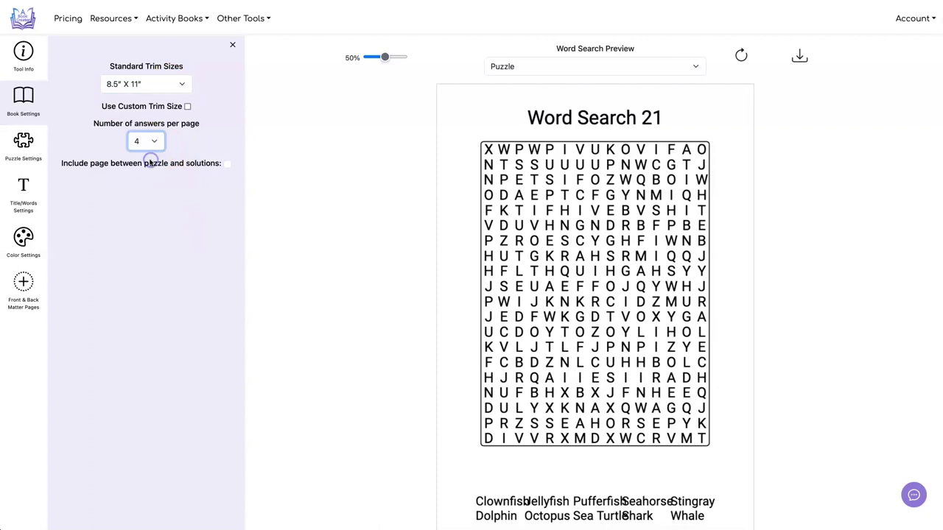
{"action": "left_click", "coordinate": [167, 219]}
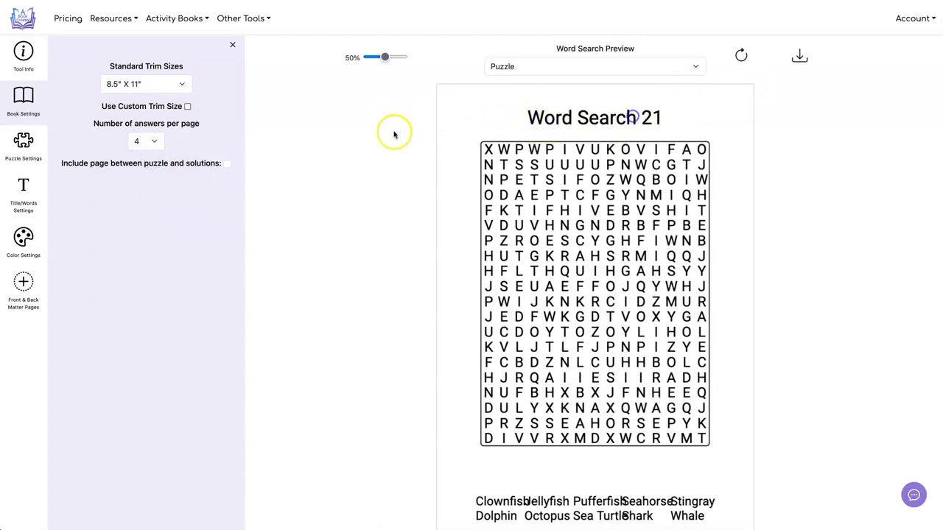
Step: Change the title from 'Word Search' to 'Puzzle' and refresh the preview
{"action": "left_click", "coordinate": [24, 184]}
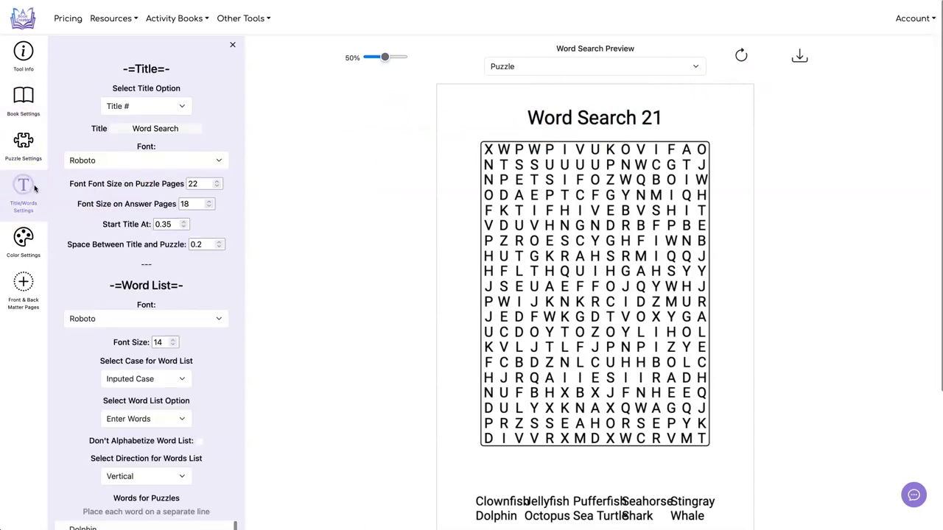
{"action": "left_click_drag", "start_coordinate": [177, 128], "coordinate": [99, 128]}
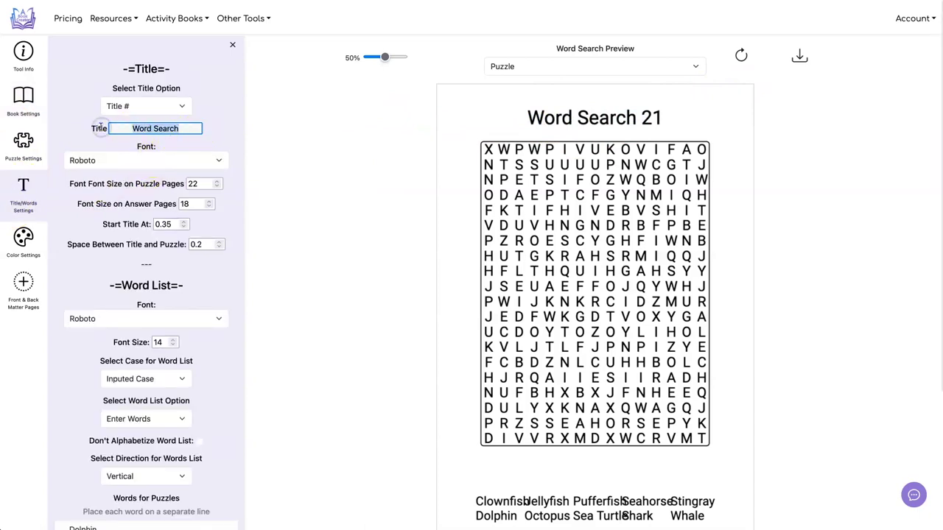
{"action": "type", "text": "Puzzle"}
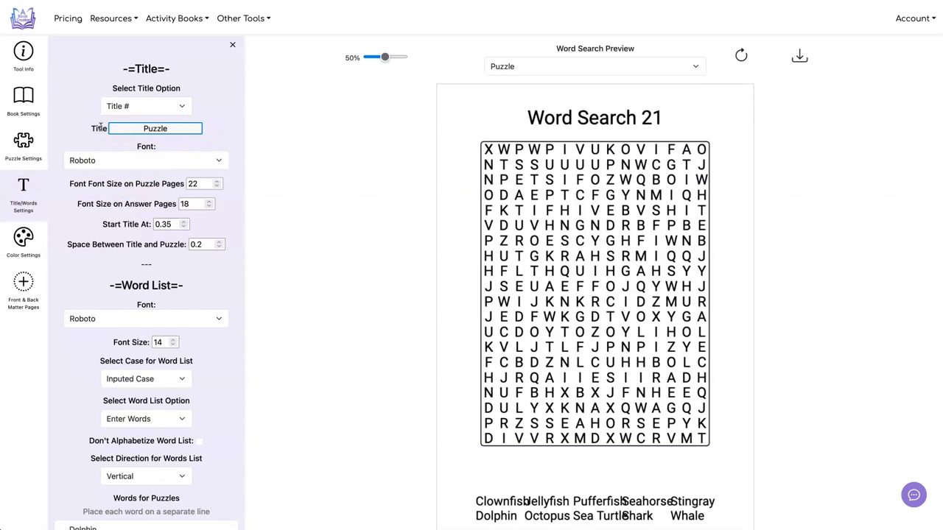
{"action": "left_click", "coordinate": [279, 123]}
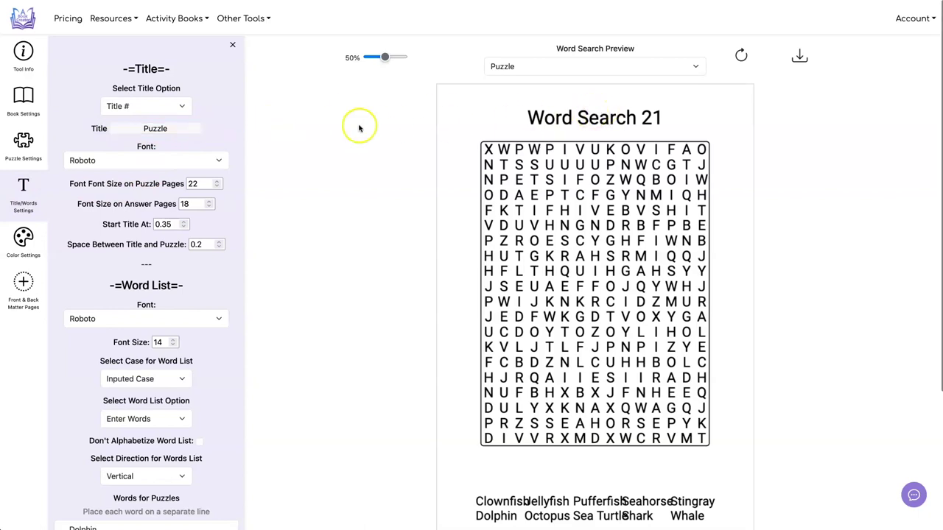
{"action": "left_click", "coordinate": [741, 55]}
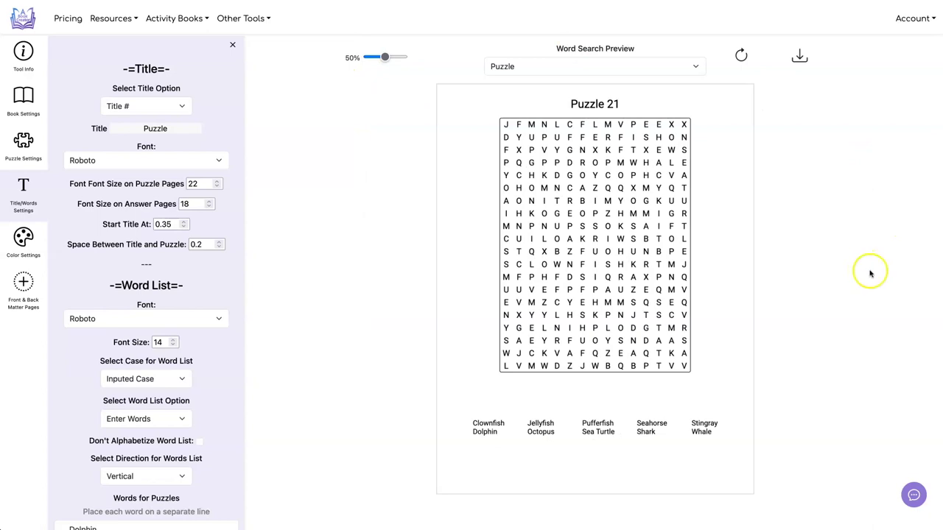
Step: Download the word search PDF, scroll through Puzzles 21–24 to the answer page, then close Preview
{"action": "left_click", "coordinate": [799, 56]}
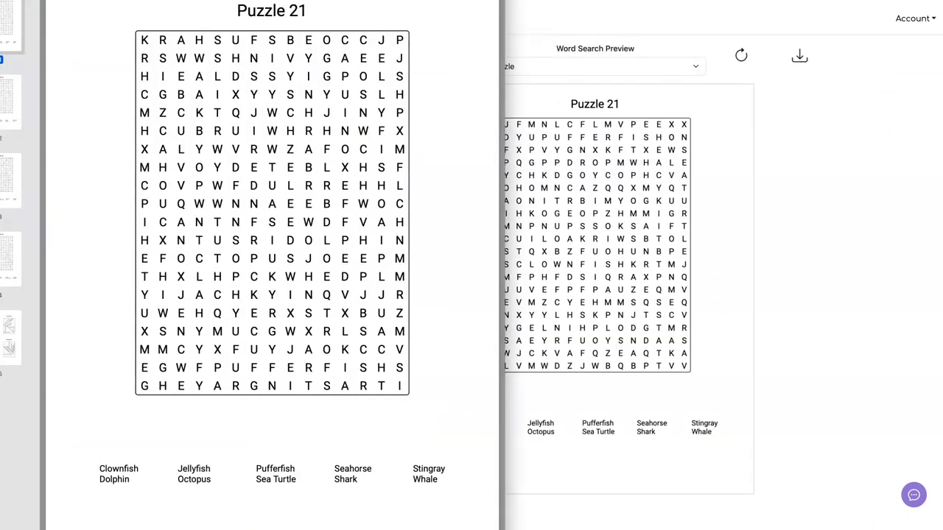
{"action": "scroll", "coordinate": [604, 237], "scroll_direction": "down", "scroll_amount": 10}
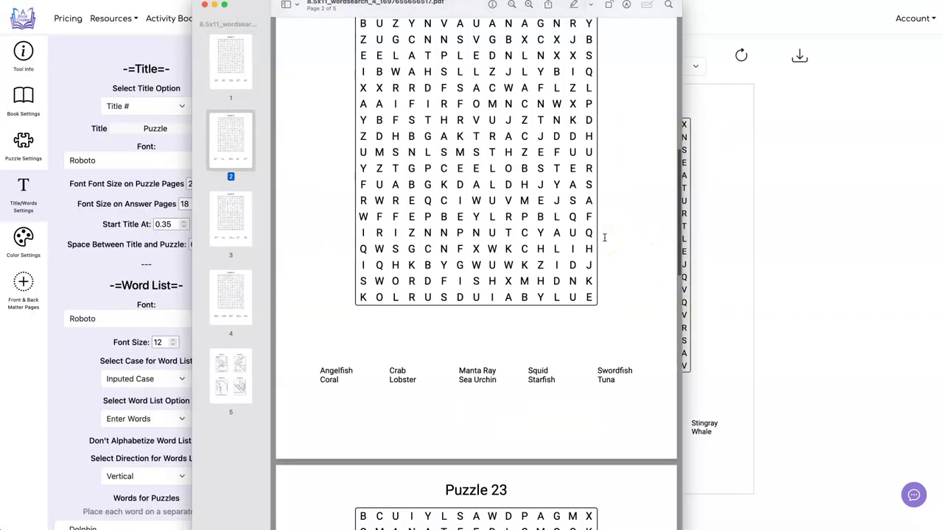
{"action": "scroll", "coordinate": [604, 237], "scroll_direction": "down", "scroll_amount": 10}
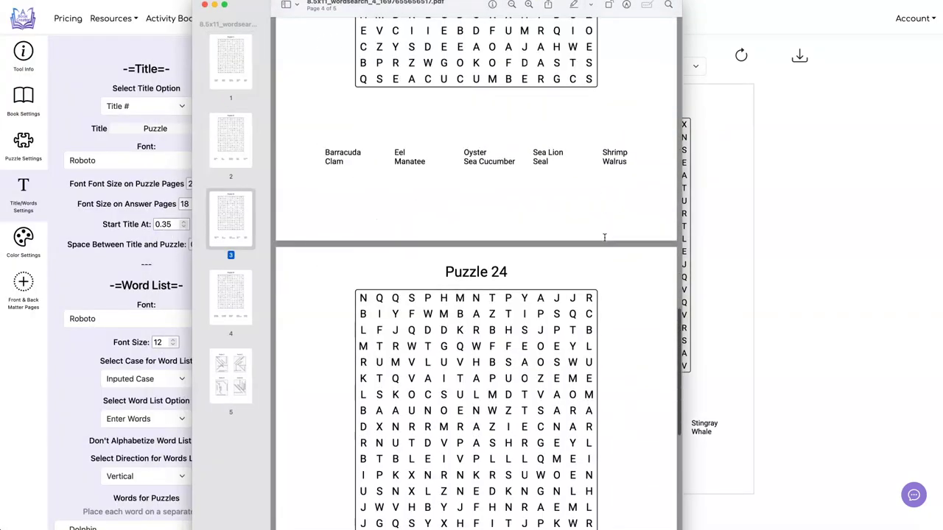
{"action": "scroll", "coordinate": [604, 237], "scroll_direction": "down", "scroll_amount": 10}
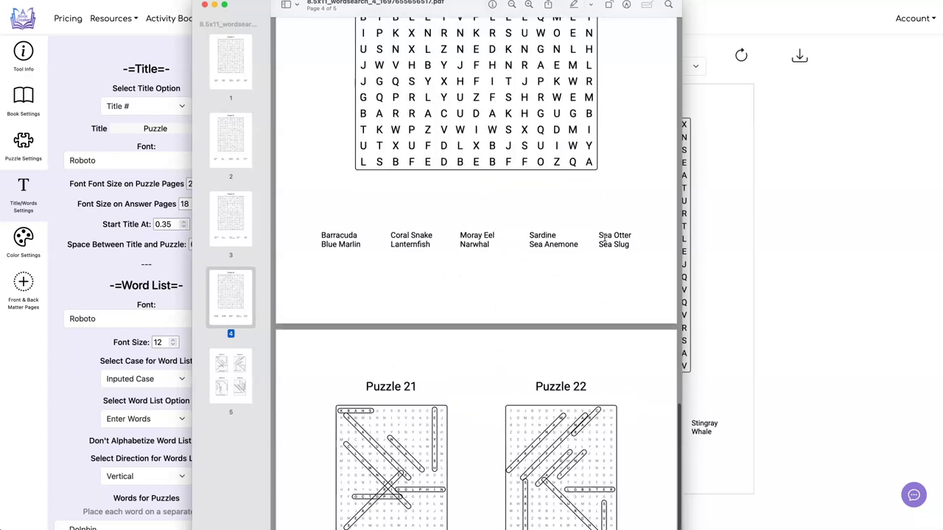
{"action": "scroll", "coordinate": [604, 237], "scroll_direction": "down", "scroll_amount": 10}
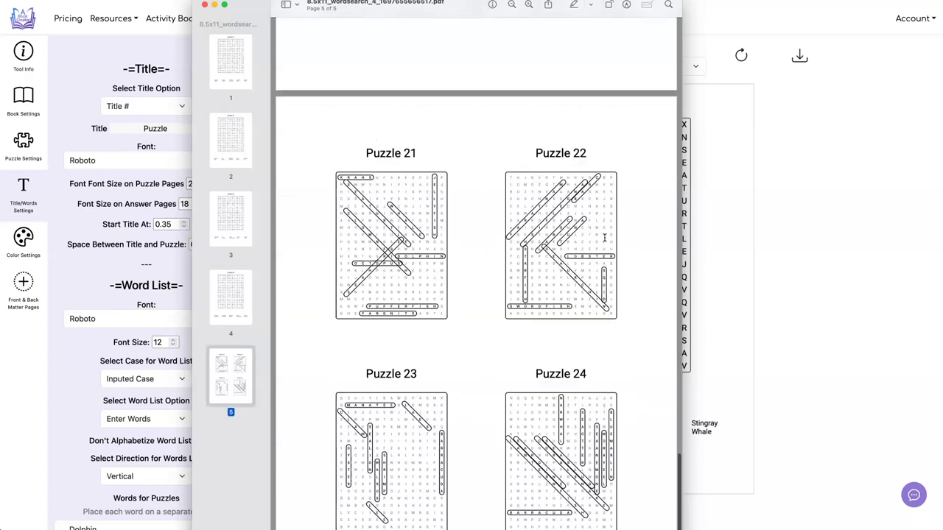
{"action": "left_click", "coordinate": [203, 5]}
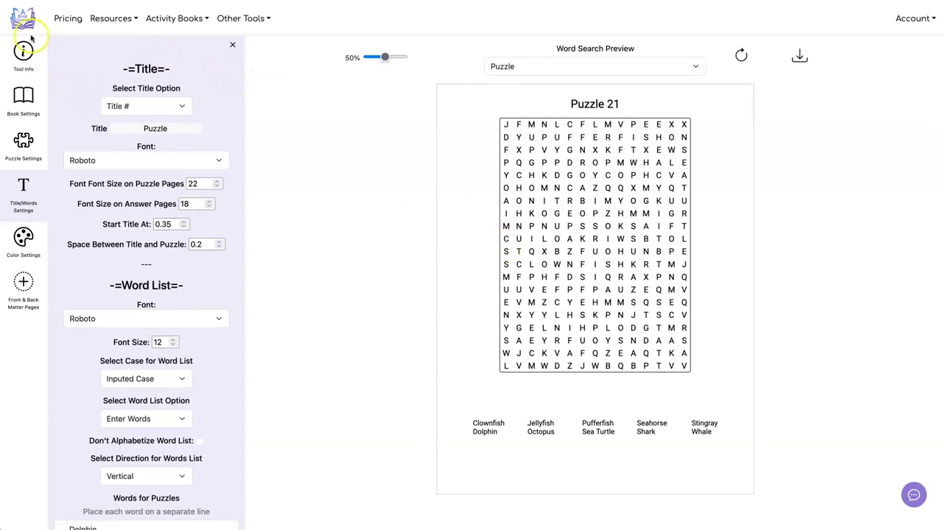
Step: Set the crossword book to 8.5" X 11" trim size with 4 answers per page
{"action": "left_click", "coordinate": [154, 81]}
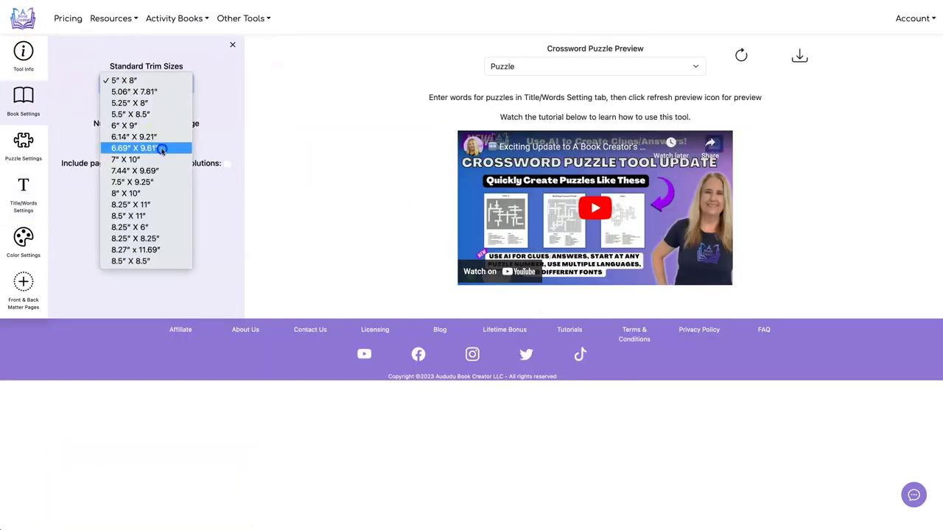
{"action": "left_click", "coordinate": [169, 215]}
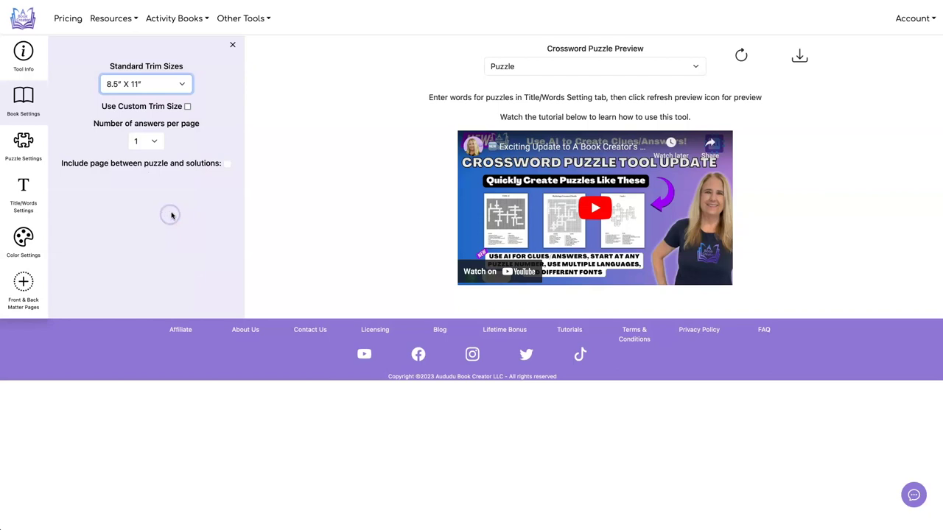
{"action": "left_click", "coordinate": [145, 148]}
{"action": "left_click", "coordinate": [145, 162]}
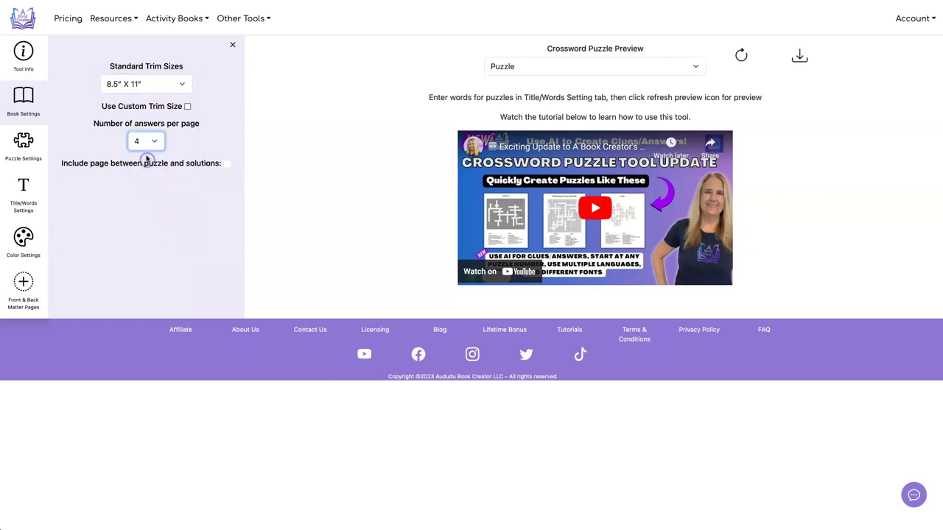
Step: Set the puzzles to start at number 15 and generate 4 puzzles
{"action": "left_click", "coordinate": [20, 143]}
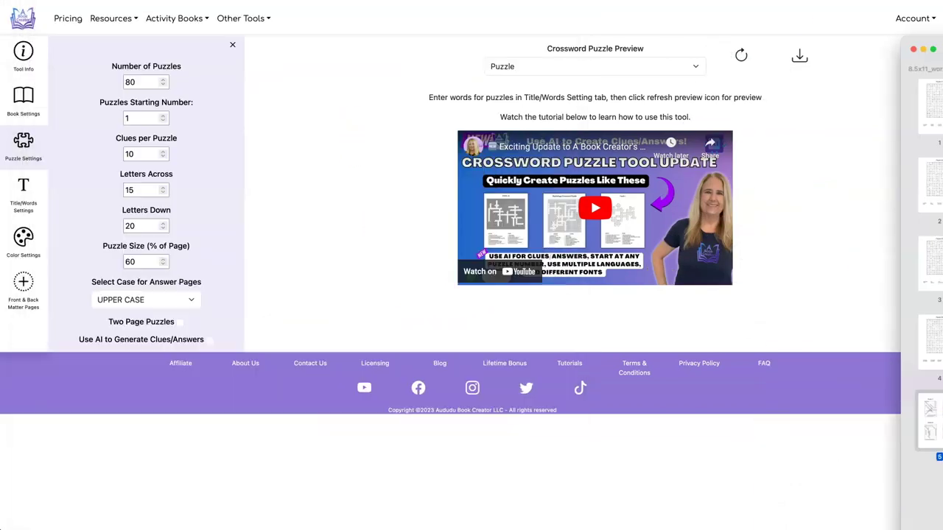
{"action": "left_click", "coordinate": [116, 118]}
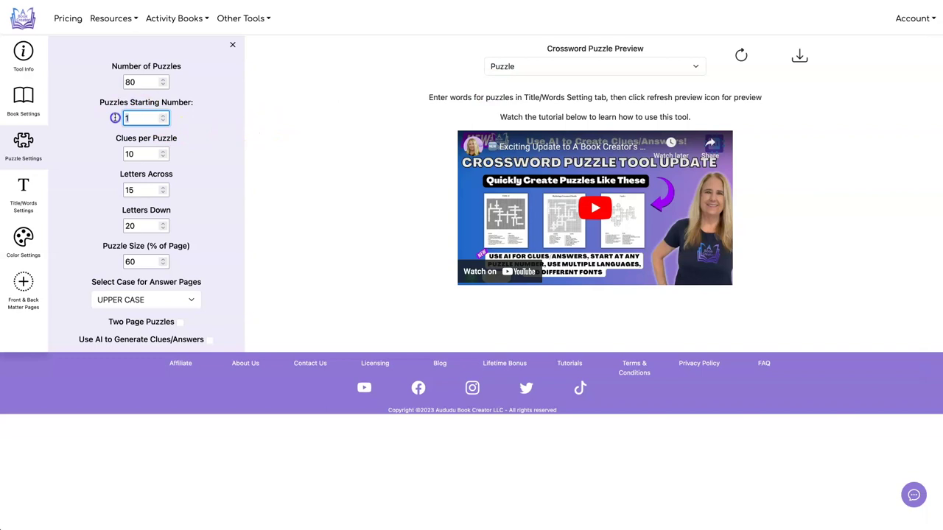
{"action": "left_click", "coordinate": [184, 157]}
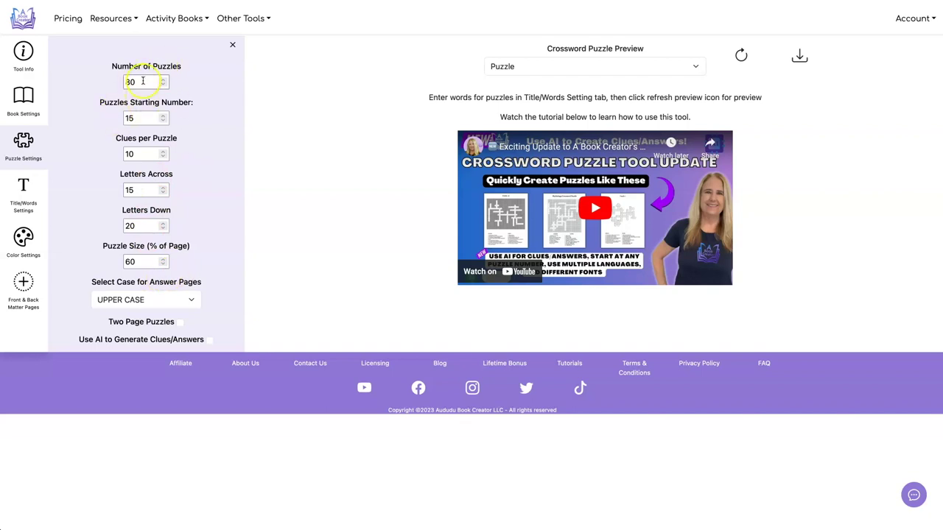
{"action": "left_click_drag", "start_coordinate": [143, 81], "coordinate": [117, 81]}
{"action": "type", "text": "4"}
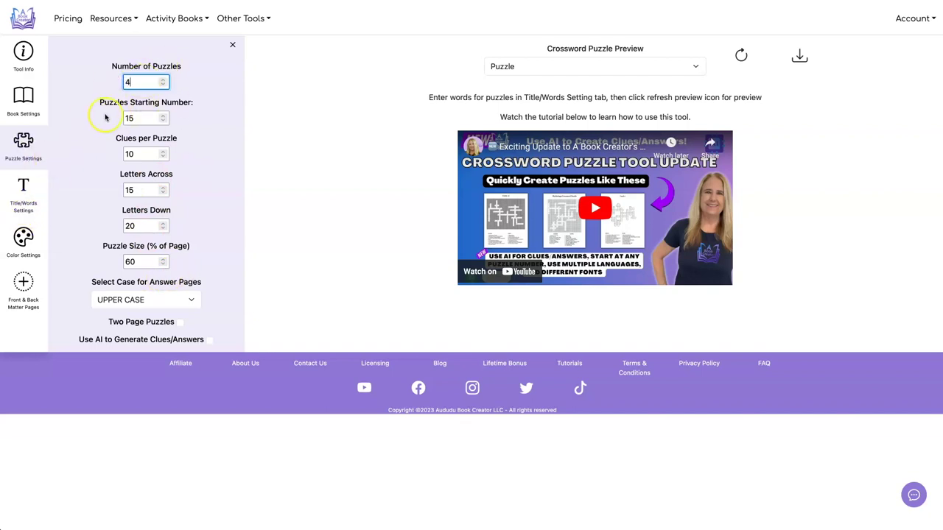
Step: Paste the sea-creature clue list into the Title/Words Settings clues box
{"action": "left_click", "coordinate": [25, 189]}
{"action": "scroll", "coordinate": [206, 204], "scroll_direction": "down", "scroll_amount": 5}
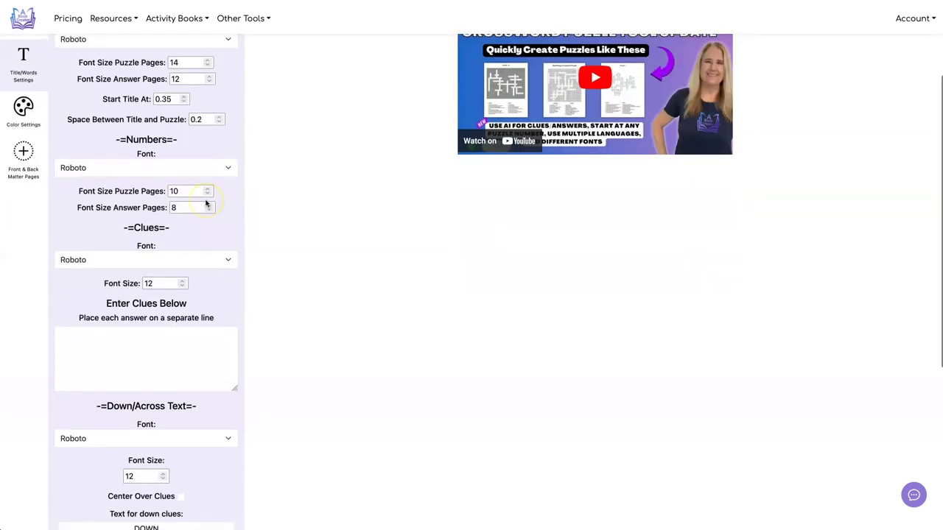
{"action": "left_click", "coordinate": [530, 200]}
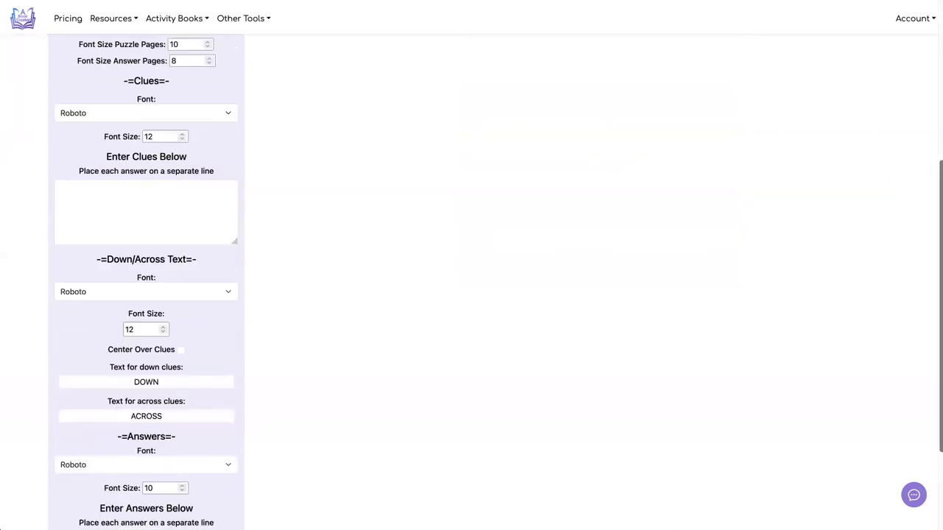
{"action": "key", "text": "ctrl+v"}
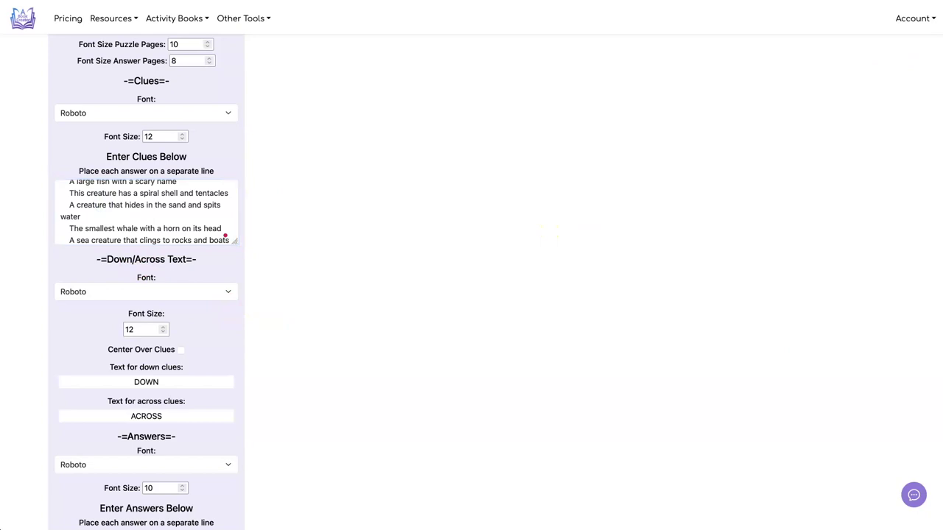
{"action": "scroll", "coordinate": [736, 52], "scroll_direction": "up", "scroll_amount": 5}
Step: Regenerate the crossword preview, download it as a PDF, and briefly check it
{"action": "left_click", "coordinate": [740, 52]}
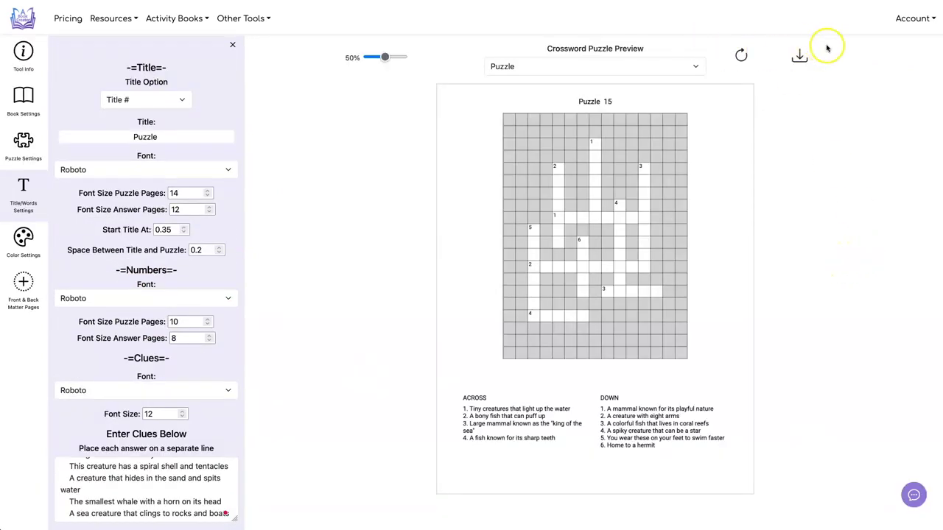
{"action": "left_click", "coordinate": [800, 57]}
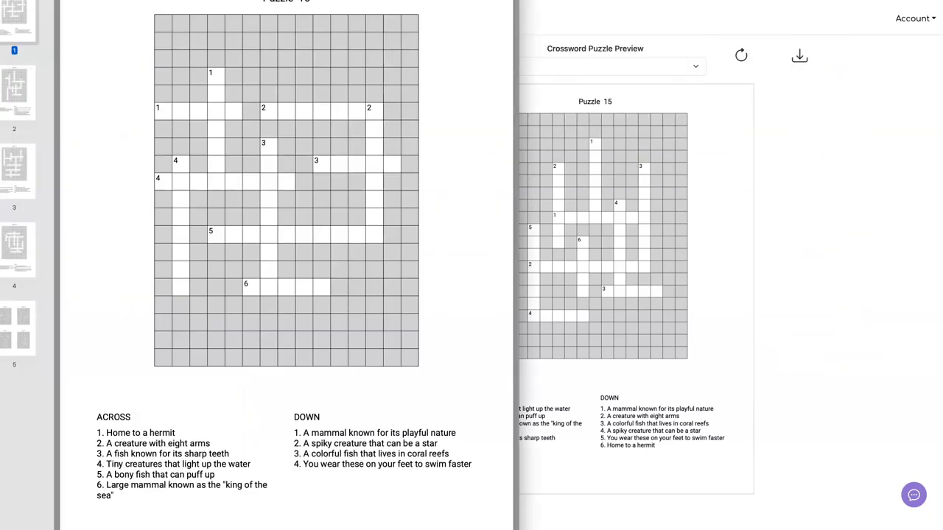
{"action": "scroll", "coordinate": [590, 214], "scroll_direction": "down", "scroll_amount": 5}
{"action": "scroll", "coordinate": [590, 217], "scroll_direction": "up", "scroll_amount": 5}
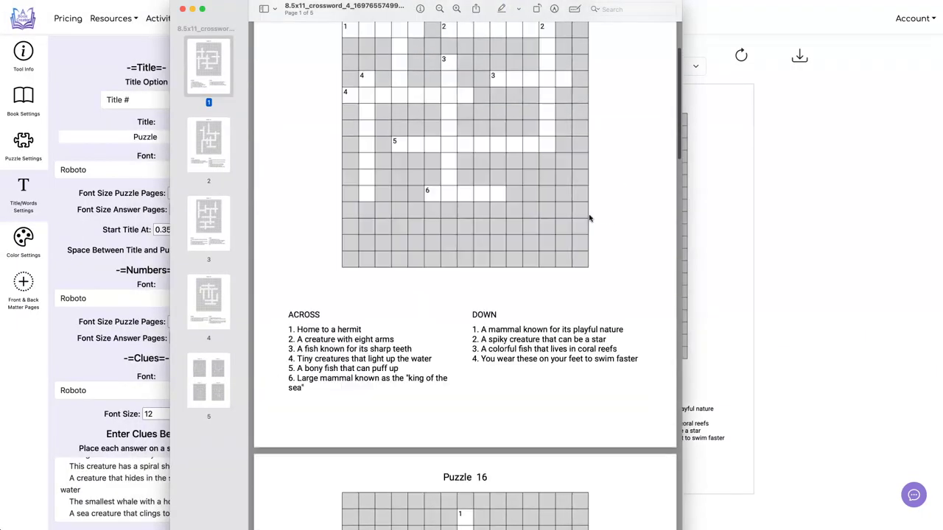
{"action": "left_click", "coordinate": [184, 8]}
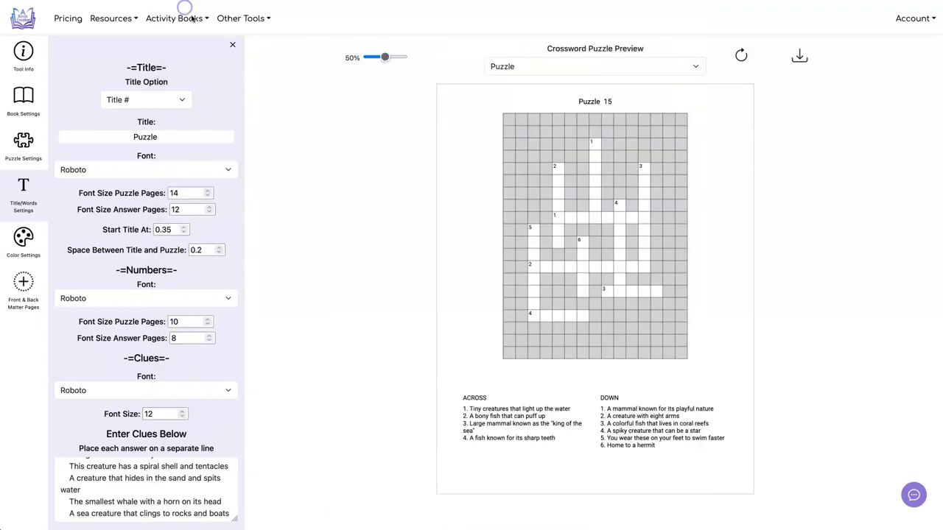
Step: Re-download the crossword PDF, scroll to the Puzzles 25–28 answer page, and shrink the Preview window
{"action": "left_click", "coordinate": [21, 146]}
{"action": "left_click", "coordinate": [799, 56]}
{"action": "scroll", "coordinate": [560, 177], "scroll_direction": "up", "scroll_amount": 1}
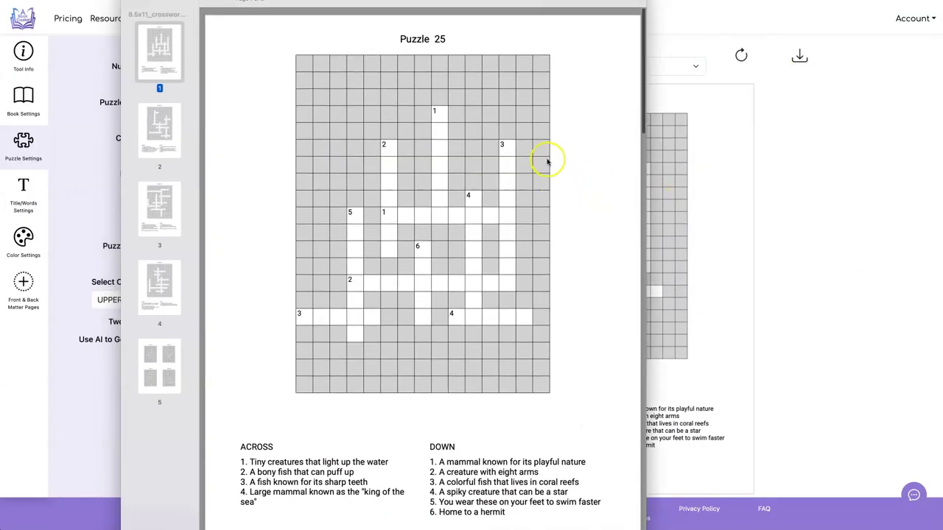
{"action": "scroll", "coordinate": [538, 162], "scroll_direction": "down", "scroll_amount": 10}
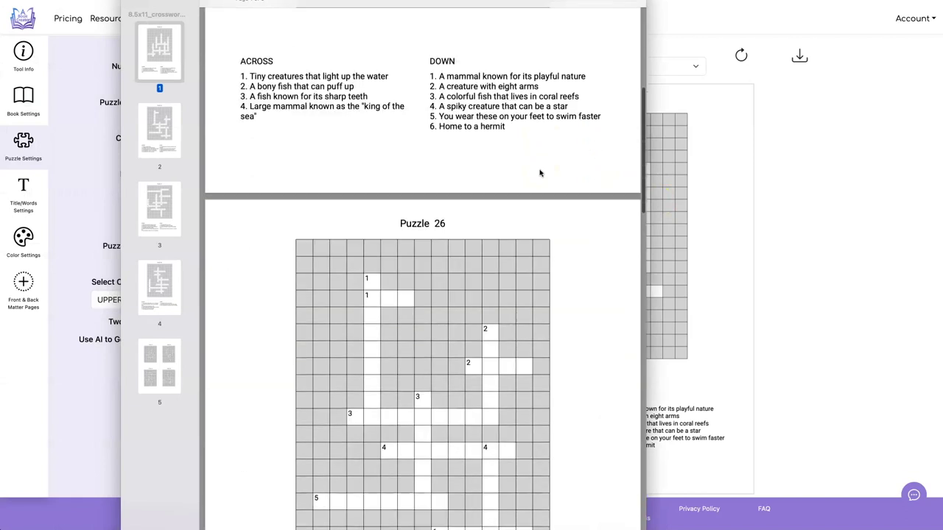
{"action": "scroll", "coordinate": [540, 174], "scroll_direction": "down", "scroll_amount": 18}
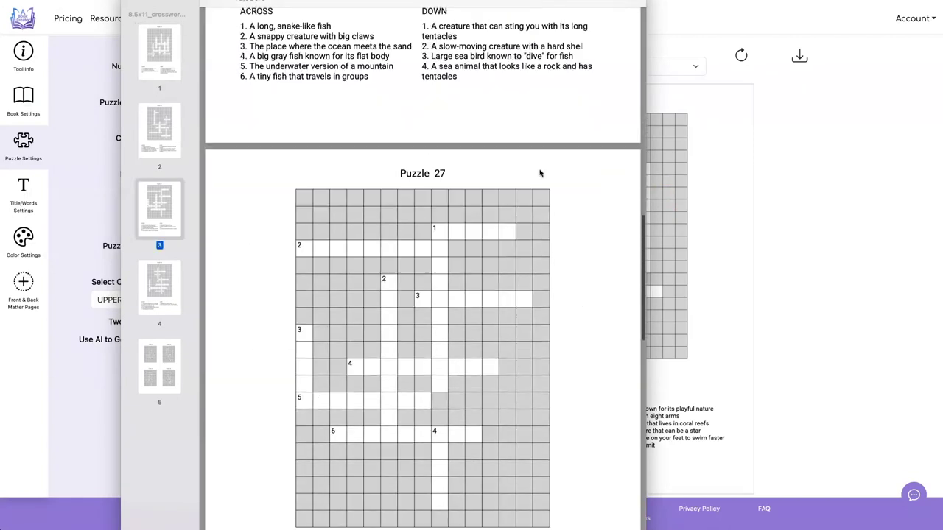
{"action": "scroll", "coordinate": [540, 173], "scroll_direction": "down", "scroll_amount": 20}
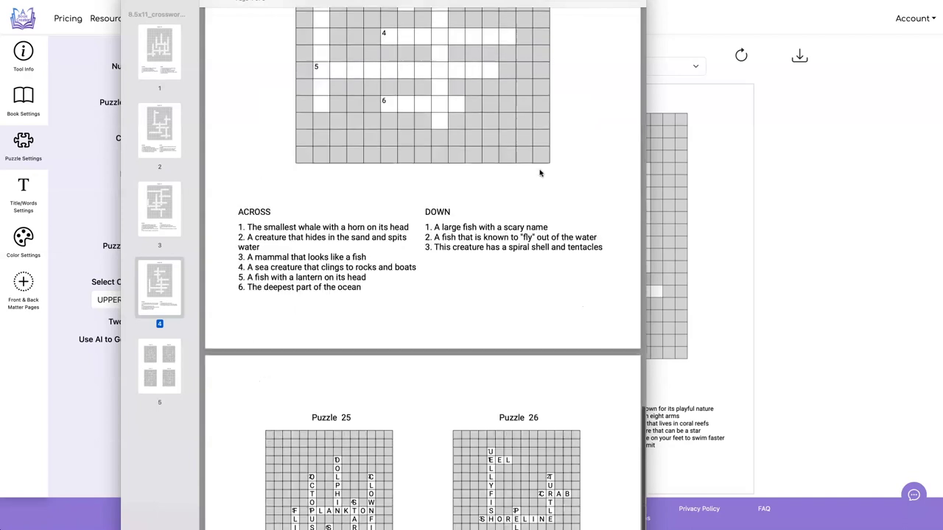
{"action": "scroll", "coordinate": [539, 173], "scroll_direction": "down", "scroll_amount": 3}
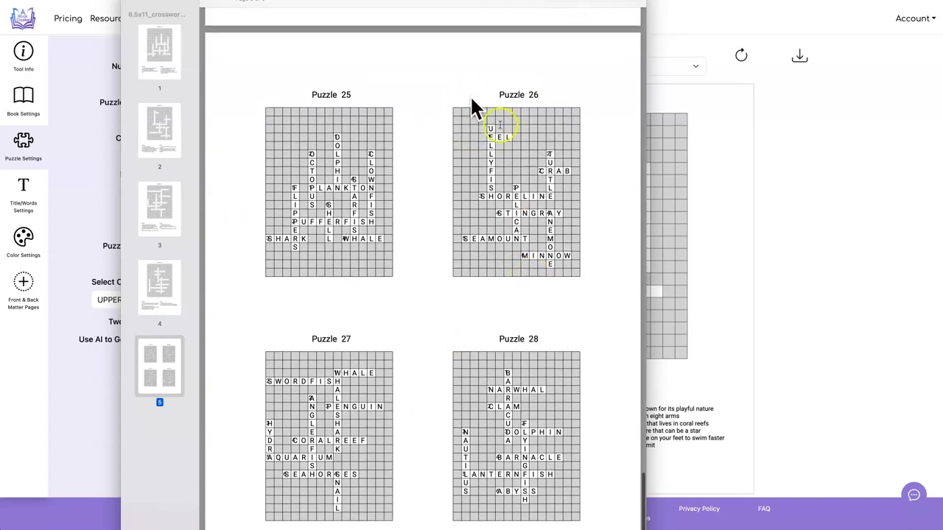
{"action": "left_click_drag", "start_coordinate": [280, 5], "coordinate": [244, 96]}
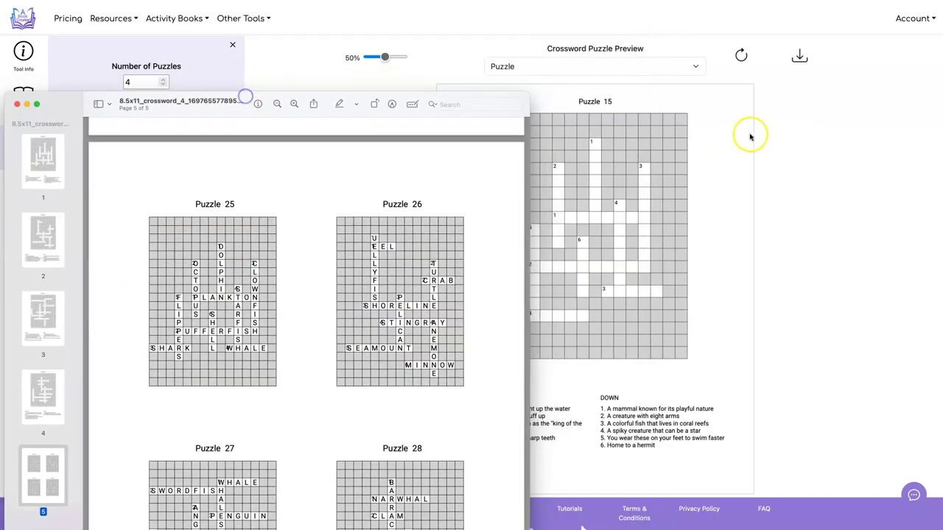
Step: Switch the crossword preview to Answer pages and regenerate the puzzles
{"action": "left_click", "coordinate": [564, 59]}
{"action": "left_click", "coordinate": [566, 65]}
{"action": "left_click", "coordinate": [568, 76]}
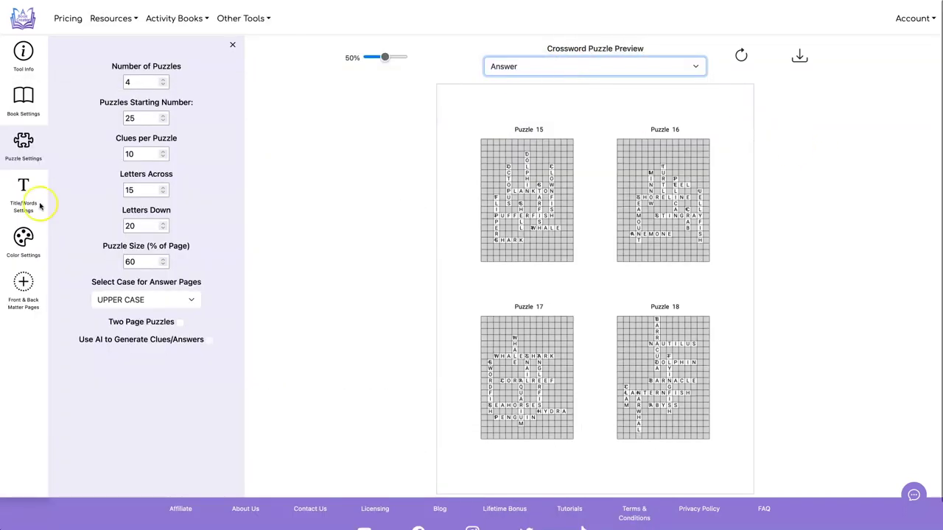
{"action": "left_click", "coordinate": [34, 202]}
{"action": "scroll", "coordinate": [162, 201], "scroll_direction": "down", "scroll_amount": 5}
{"action": "scroll", "coordinate": [162, 200], "scroll_direction": "down", "scroll_amount": 5}
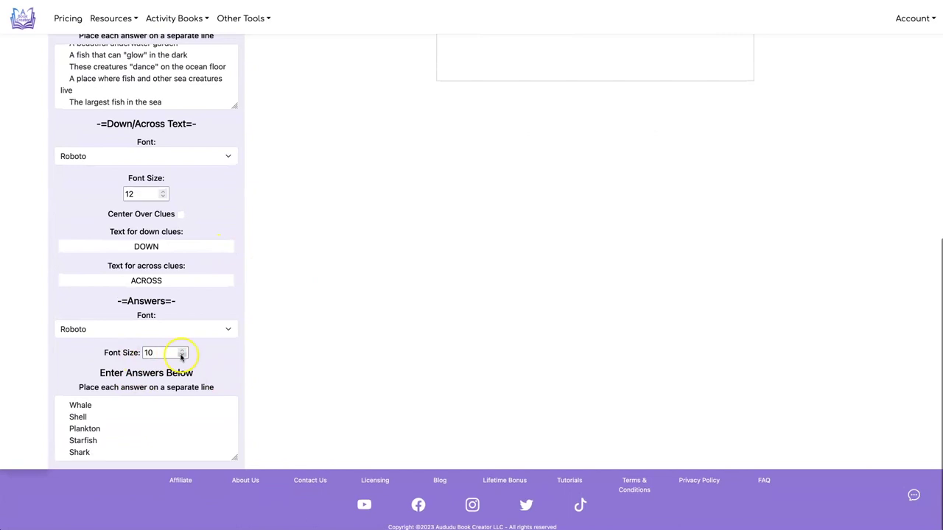
{"action": "scroll", "coordinate": [344, 309], "scroll_direction": "up", "scroll_amount": 10}
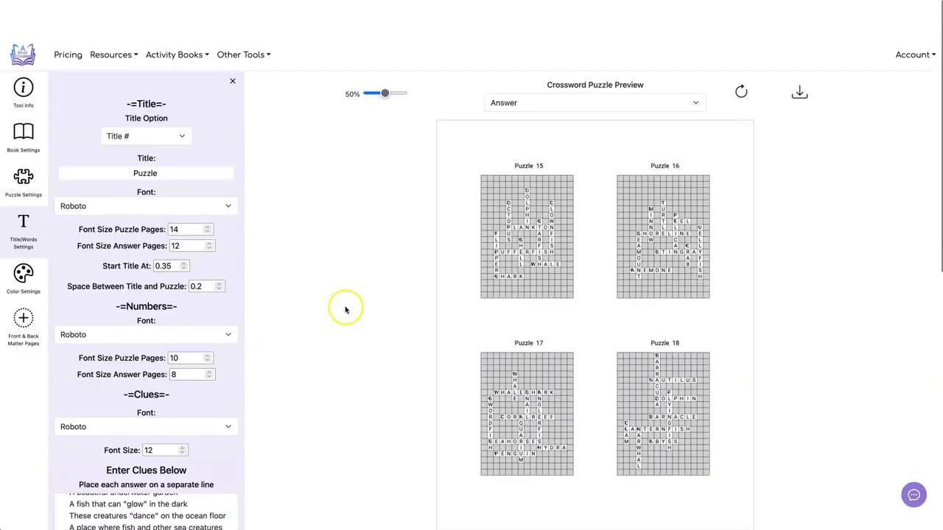
{"action": "left_click", "coordinate": [741, 55]}
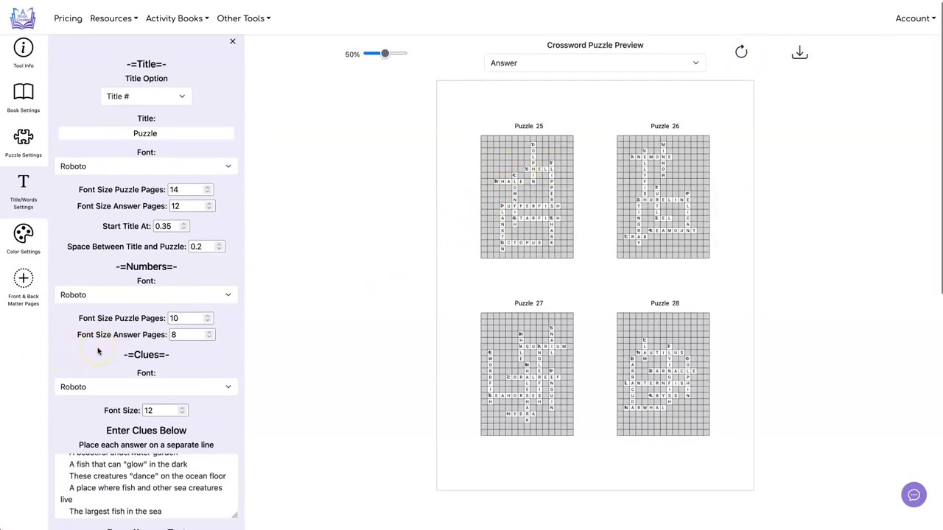
Step: Lower Font Size Answer Pages to 5
{"action": "scroll", "coordinate": [133, 346], "scroll_direction": "down", "scroll_amount": 5}
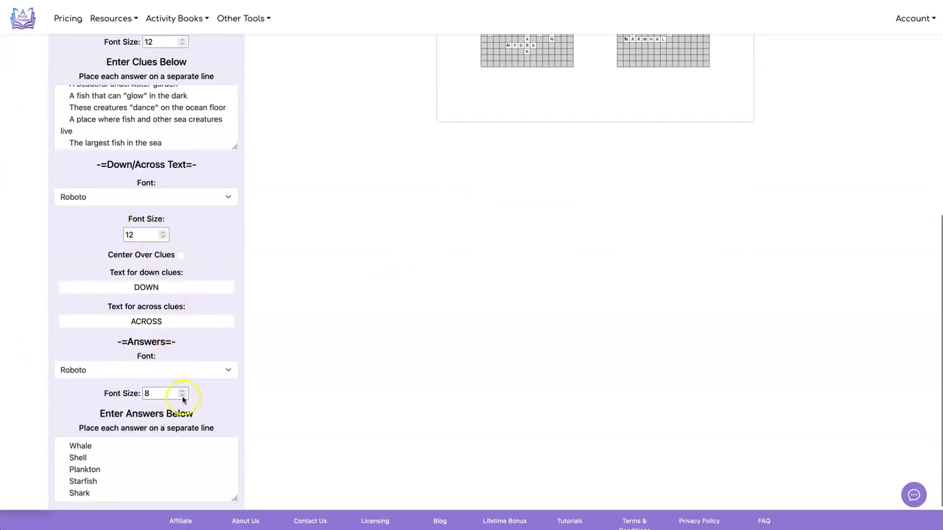
{"action": "scroll", "coordinate": [182, 395], "scroll_direction": "up", "scroll_amount": 4}
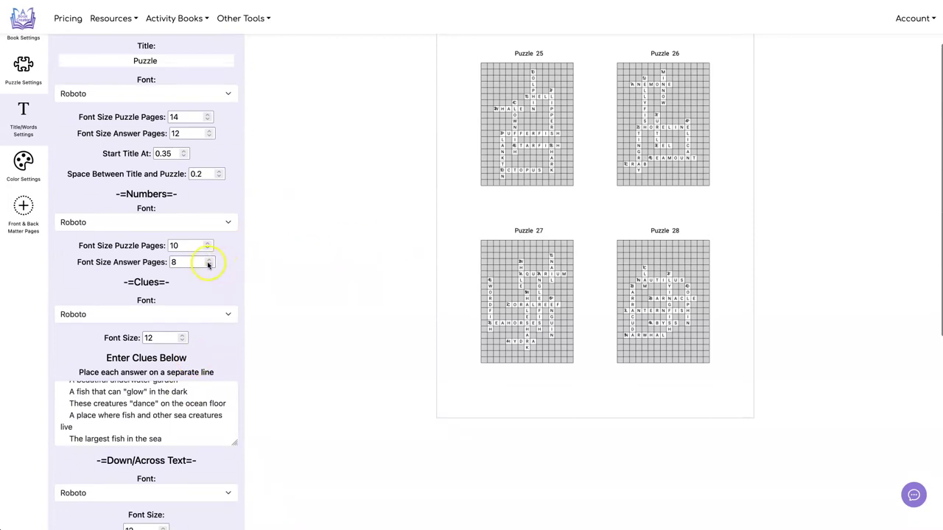
{"action": "left_click", "coordinate": [208, 265]}
{"action": "left_click", "coordinate": [208, 264]}
{"action": "scroll", "coordinate": [395, 67], "scroll_direction": "up", "scroll_amount": 1}
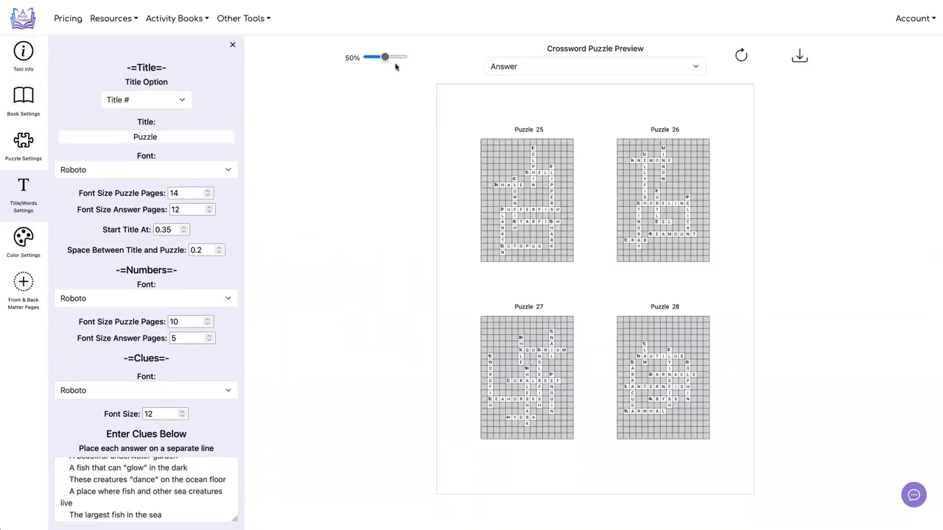
Step: Download the updated crossword PDF and scroll through it to the Puzzles 25–28 answer grids
{"action": "left_click", "coordinate": [799, 57]}
{"action": "scroll", "coordinate": [527, 140], "scroll_direction": "down", "scroll_amount": 10}
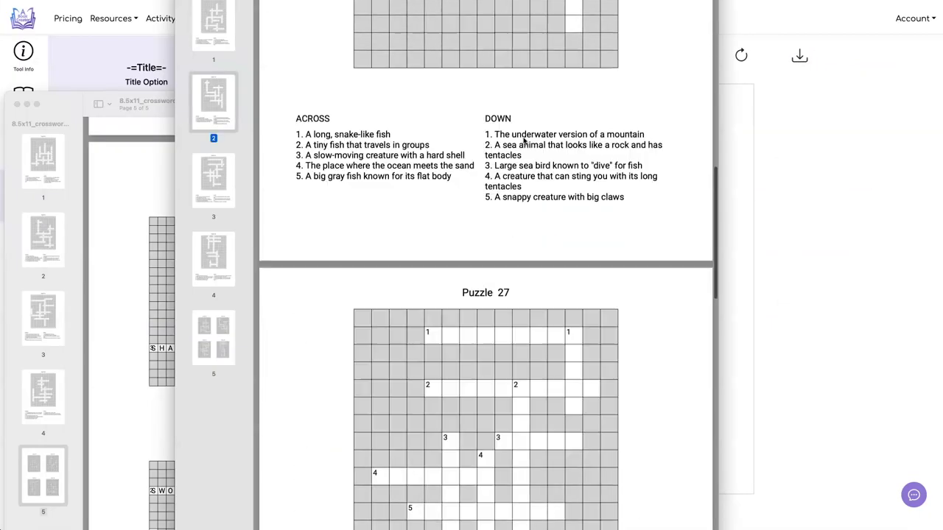
{"action": "scroll", "coordinate": [524, 142], "scroll_direction": "down", "scroll_amount": 15}
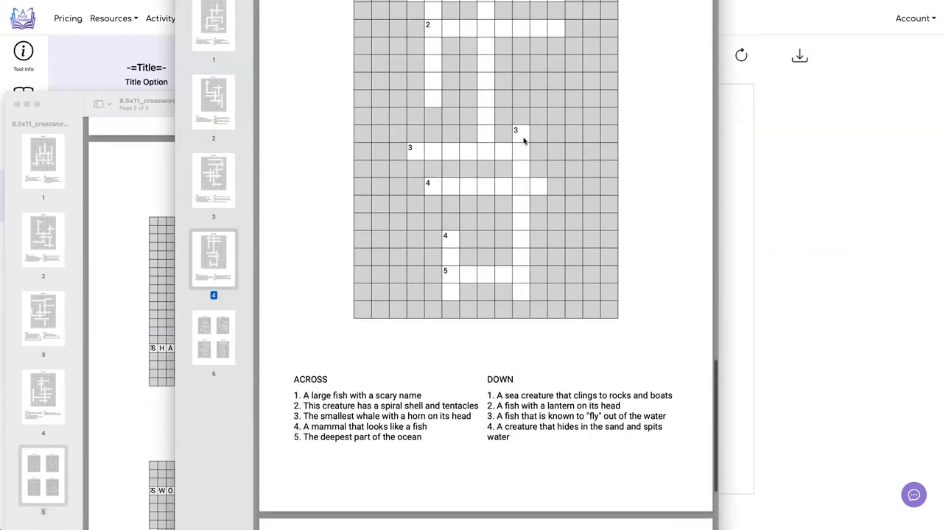
{"action": "scroll", "coordinate": [524, 141], "scroll_direction": "down", "scroll_amount": 2}
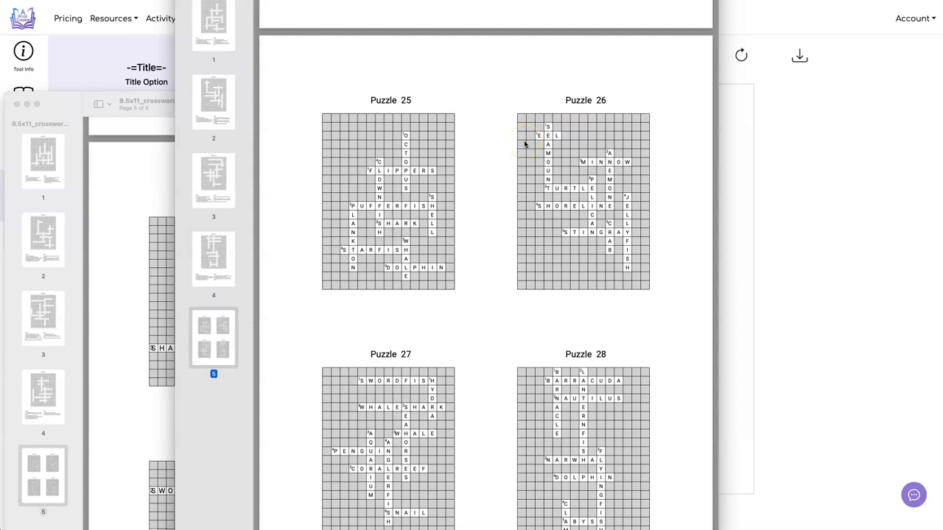
{"action": "scroll", "coordinate": [524, 144], "scroll_direction": "down", "scroll_amount": 1}
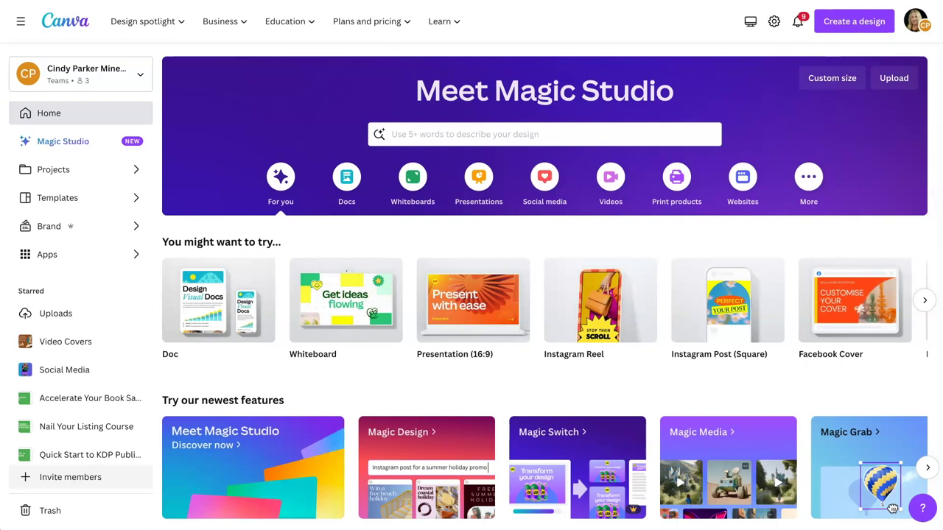
Step: Upload the word search, sudoku, maze and crossword PDFs to Canva and view the uploads
{"action": "left_click_drag", "start_coordinate": [648, 176], "coordinate": [549, 169]}
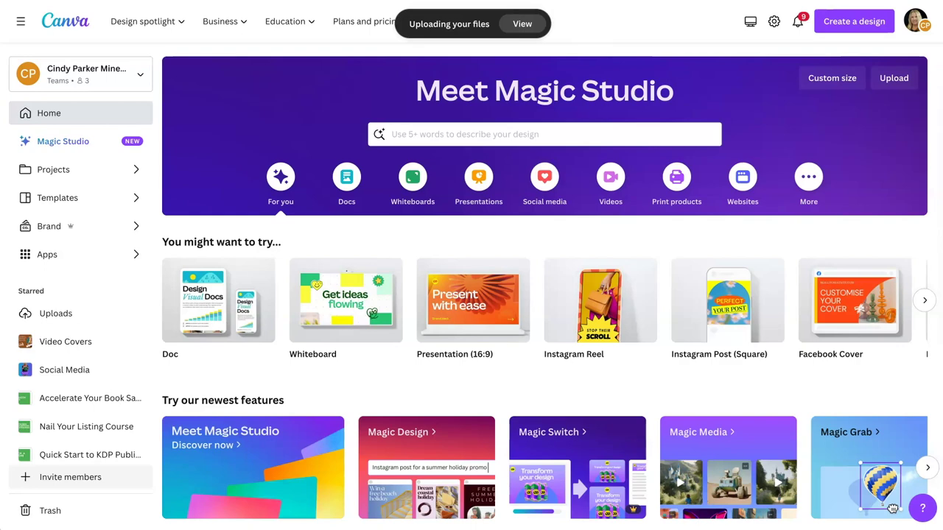
{"action": "left_click", "coordinate": [522, 24]}
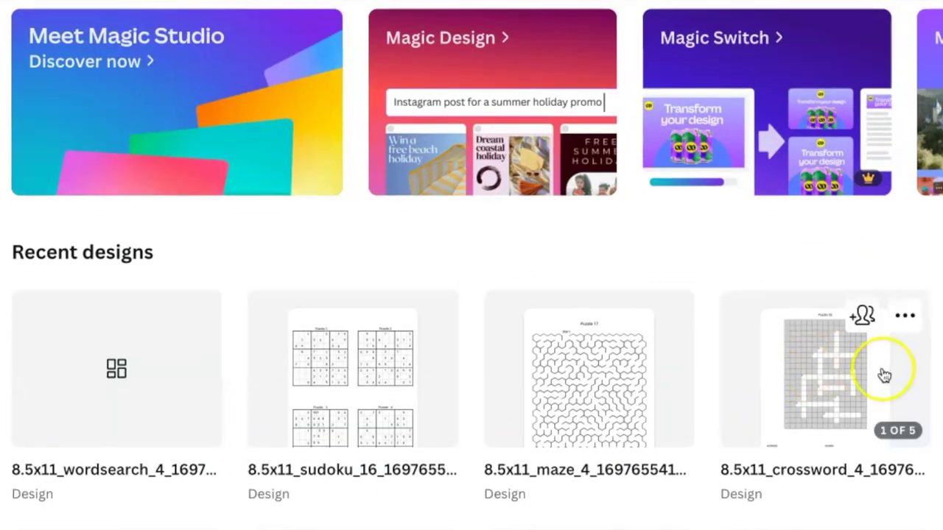
Step: Open the uploaded crossword design, check its answer page, and close it
{"action": "left_click", "coordinate": [844, 381]}
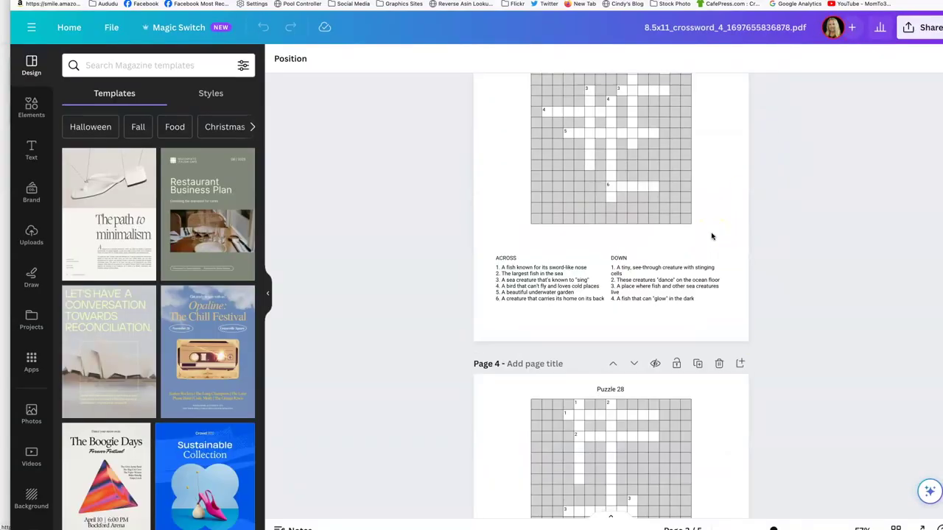
{"action": "scroll", "coordinate": [712, 237], "scroll_direction": "down", "scroll_amount": 10}
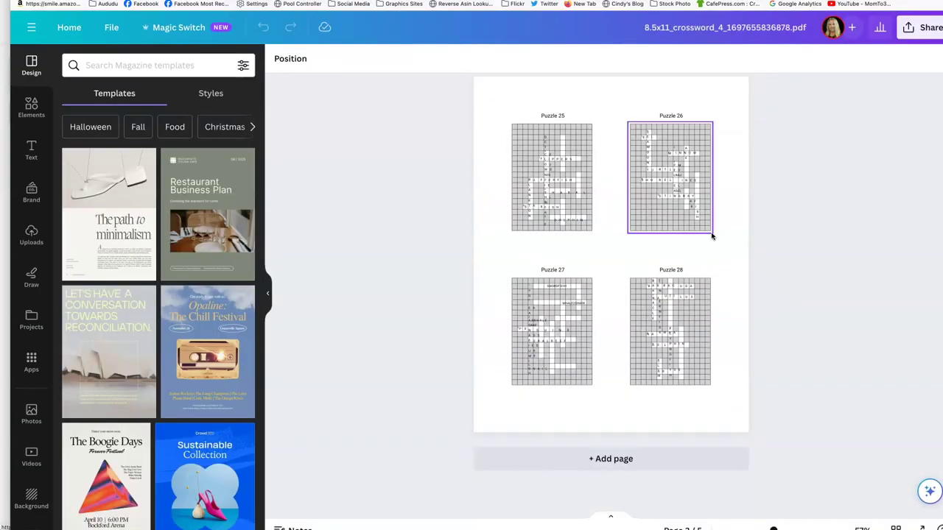
{"action": "left_click", "coordinate": [601, 205]}
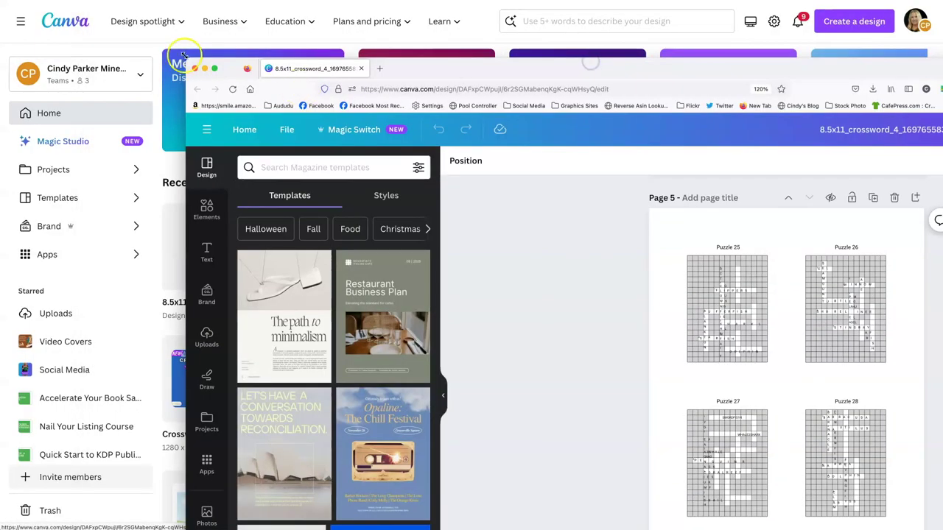
{"action": "left_click", "coordinate": [193, 68]}
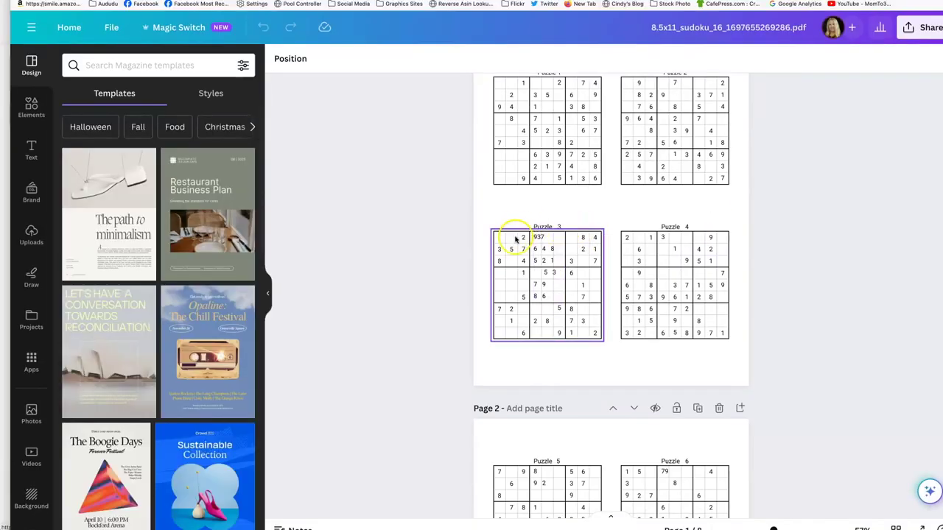
Step: Inspect the sudoku and word search designs, then close their windows
{"action": "left_click", "coordinate": [659, 288]}
{"action": "scroll", "coordinate": [658, 288], "scroll_direction": "down", "scroll_amount": 5}
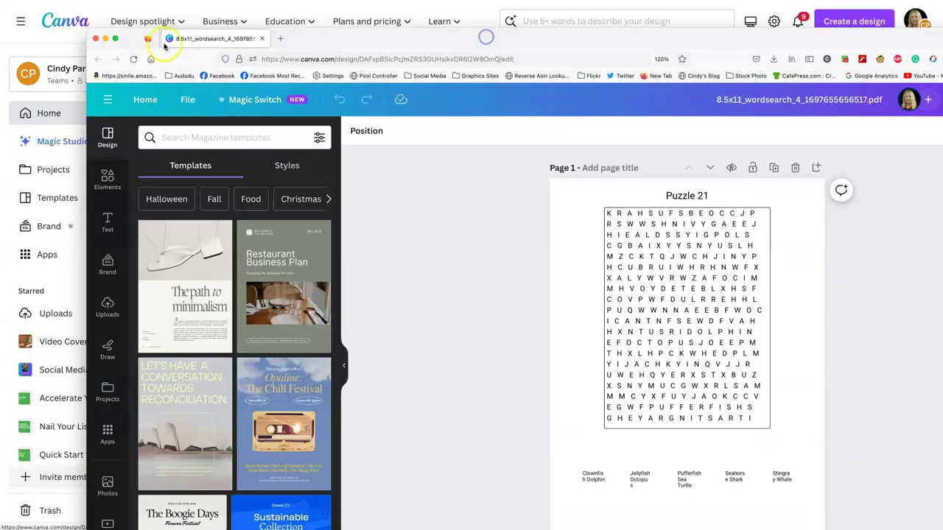
{"action": "left_click", "coordinate": [164, 46]}
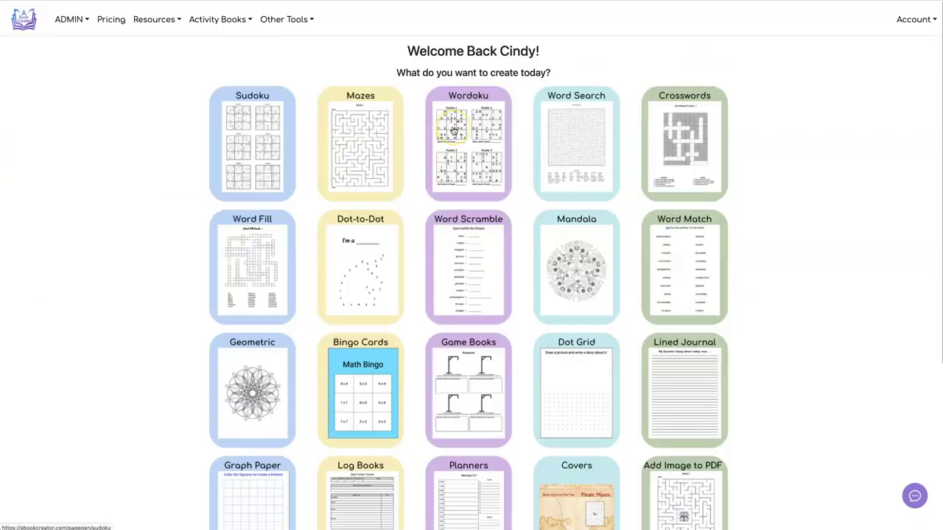
Step: Open the PDF to PPT converter from the Book Creator dashboard
{"action": "scroll", "coordinate": [376, 365], "scroll_direction": "down", "scroll_amount": 5}
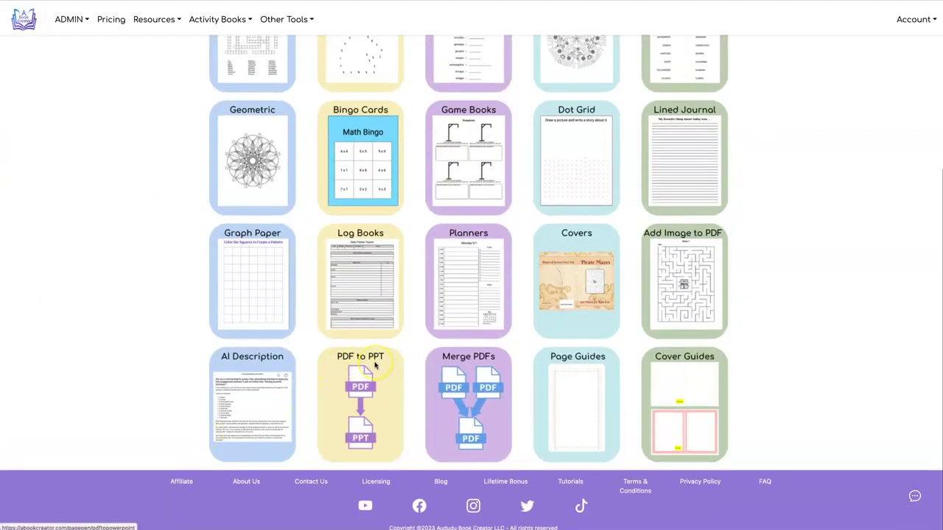
{"action": "left_click", "coordinate": [354, 377]}
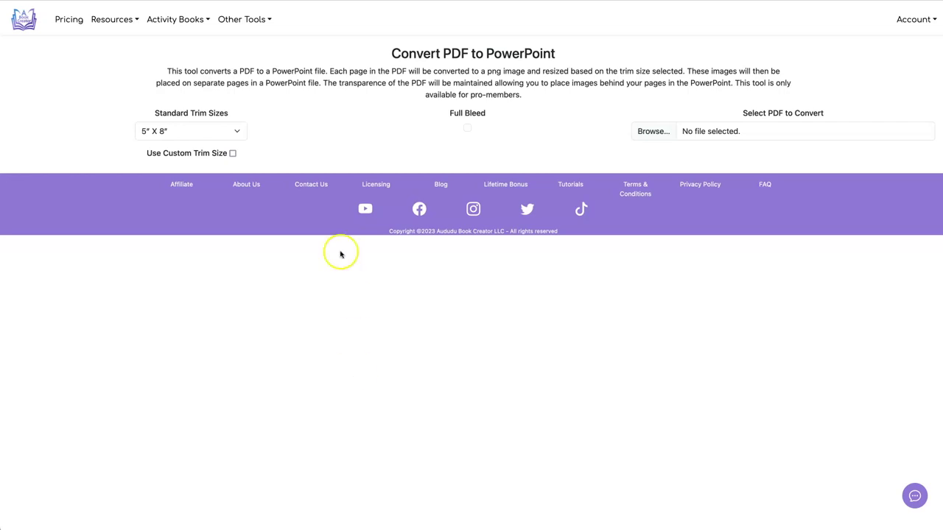
Step: Set the trim size to 8.5" X 11" and submit the crossword PDF for conversion
{"action": "left_click", "coordinate": [230, 139]}
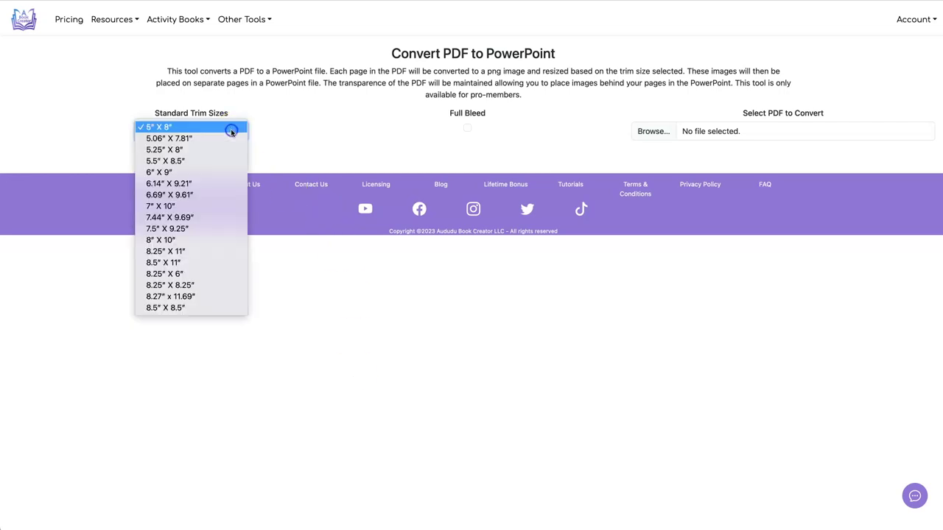
{"action": "left_click", "coordinate": [211, 262]}
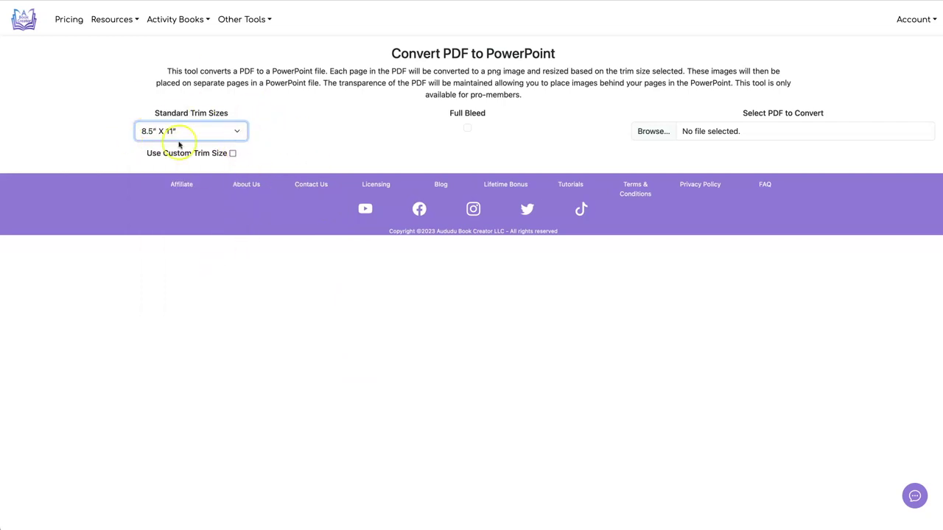
{"action": "left_click", "coordinate": [661, 131]}
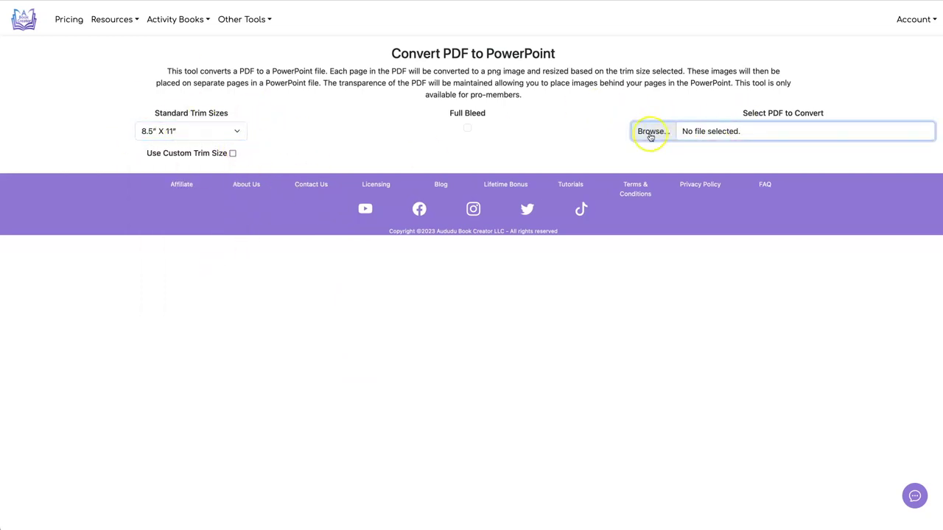
{"action": "left_click", "coordinate": [486, 67]}
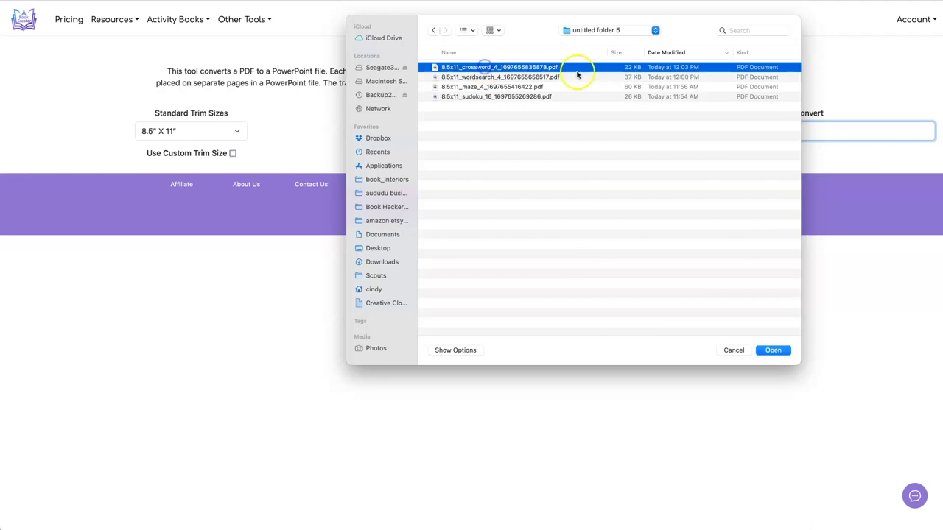
{"action": "left_click", "coordinate": [772, 350]}
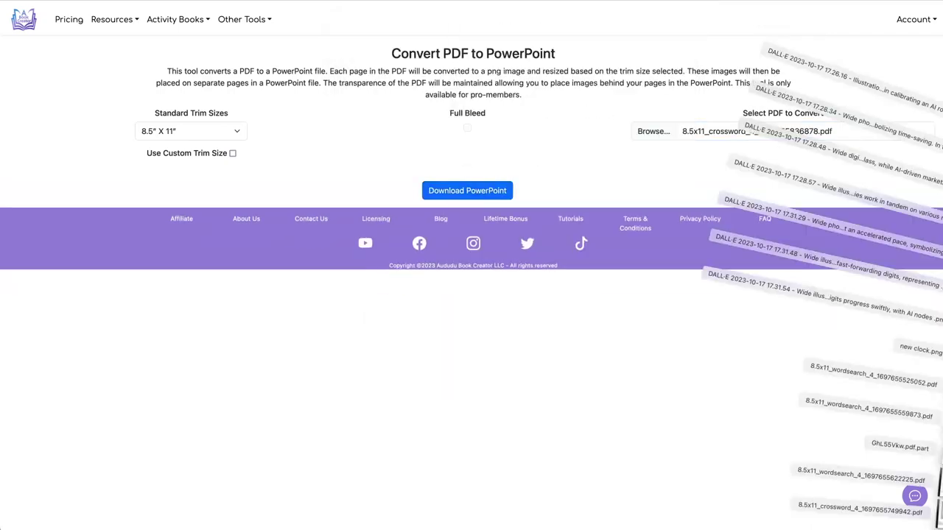
Step: Submit the wordsearch and sudoku PDFs for PowerPoint conversion
{"action": "left_click", "coordinate": [648, 131]}
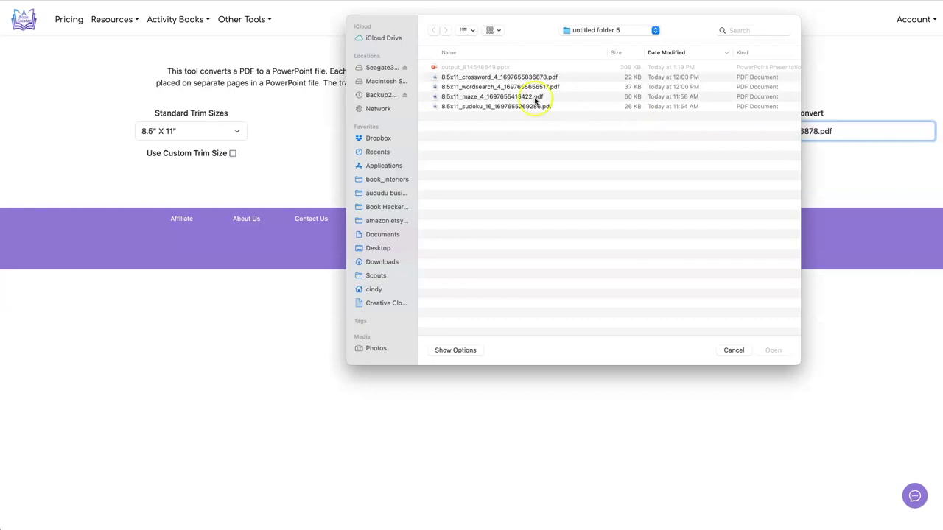
{"action": "left_click", "coordinate": [490, 87]}
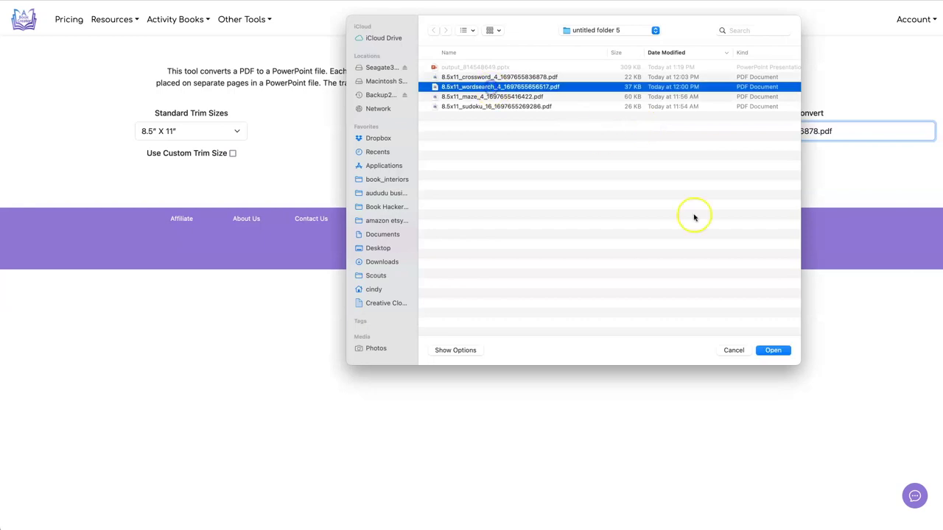
{"action": "left_click", "coordinate": [772, 350]}
{"action": "left_click", "coordinate": [652, 130]}
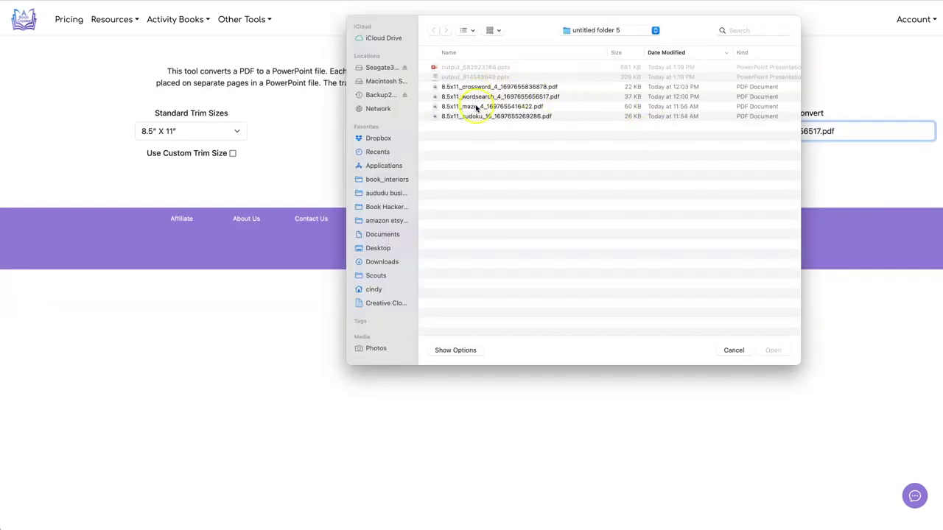
{"action": "left_click", "coordinate": [477, 118]}
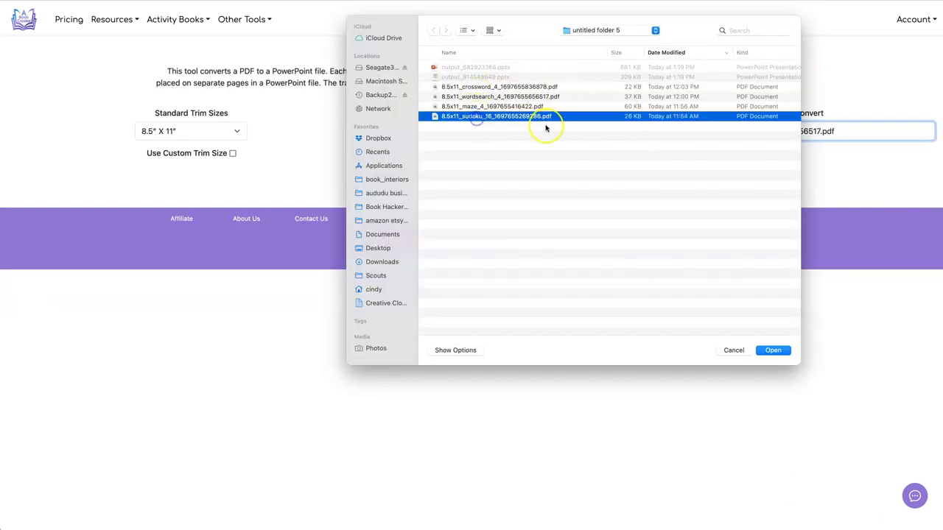
{"action": "left_click", "coordinate": [774, 350]}
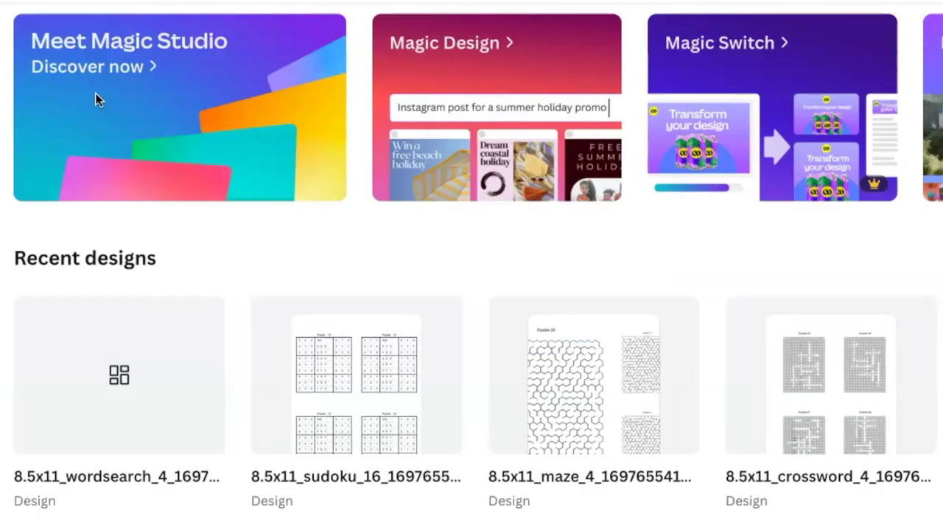
Step: Trash the old PDF designs and upload output_814548649, output_682823368 and output_602512846 PowerPoint files
{"action": "left_click", "coordinate": [199, 322]}
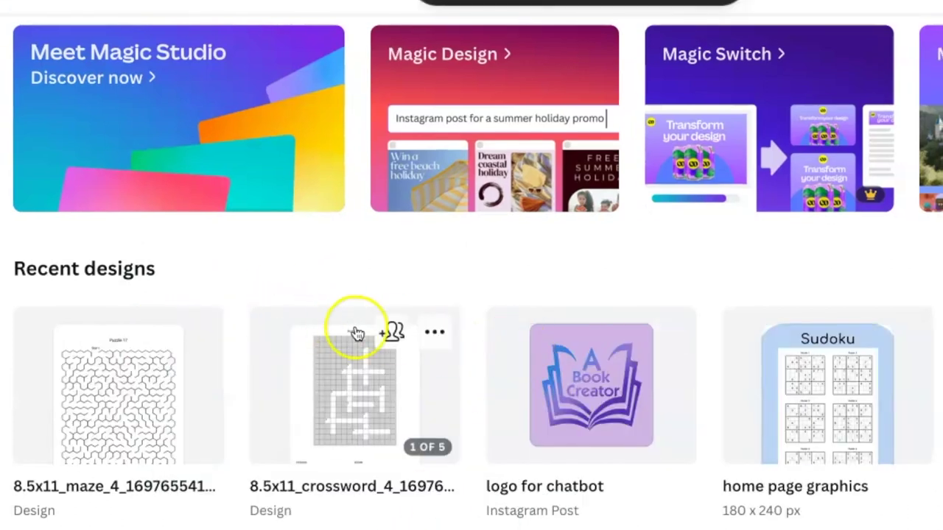
{"action": "left_click", "coordinate": [433, 332]}
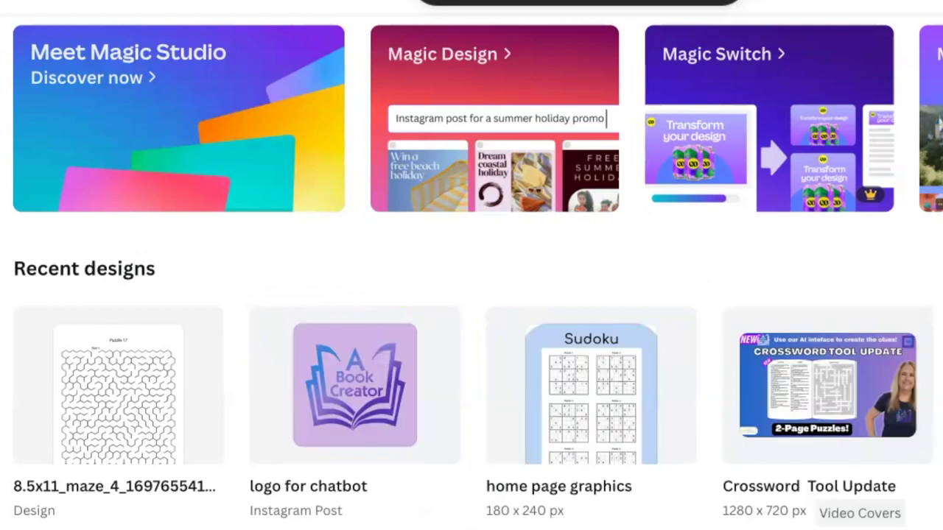
{"action": "left_click_drag", "start_coordinate": [942, 501], "coordinate": [801, 494]}
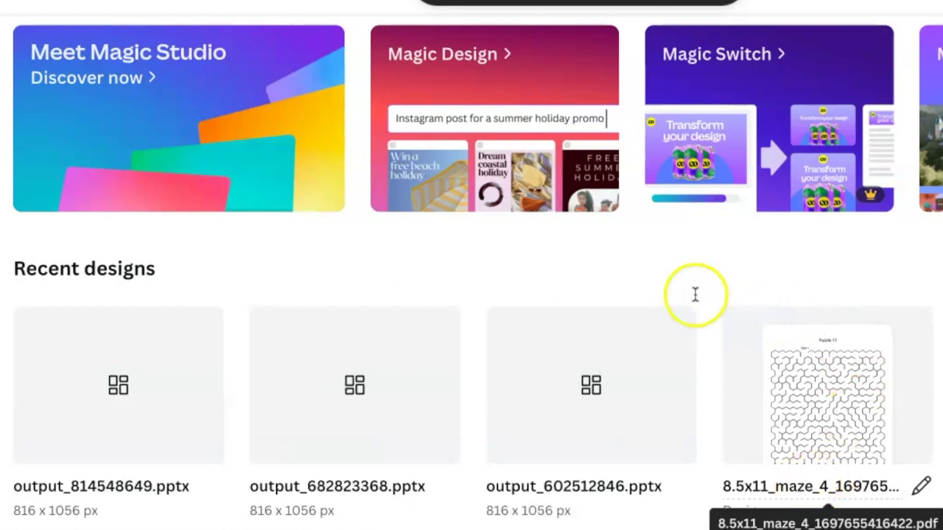
{"action": "left_click", "coordinate": [592, 385]}
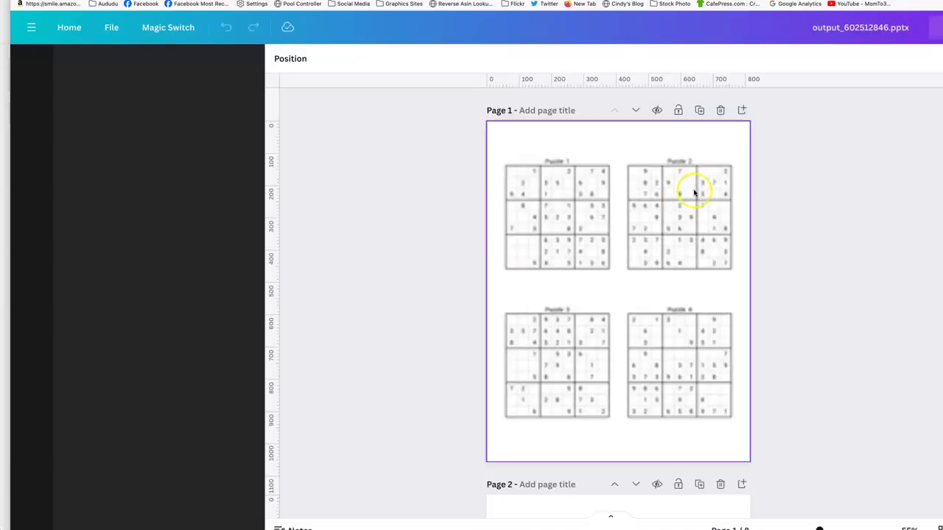
{"action": "scroll", "coordinate": [685, 248], "scroll_direction": "down", "scroll_amount": 4}
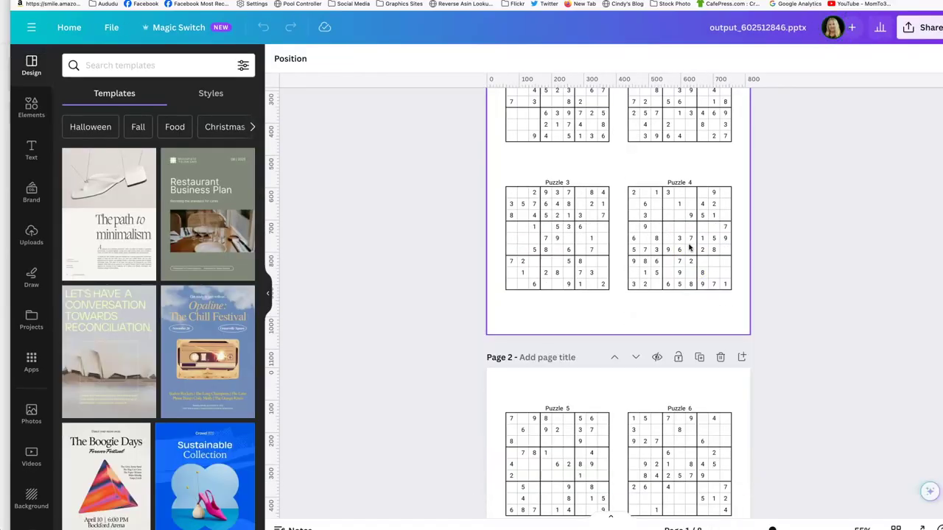
{"action": "scroll", "coordinate": [629, 248], "scroll_direction": "down", "scroll_amount": 10}
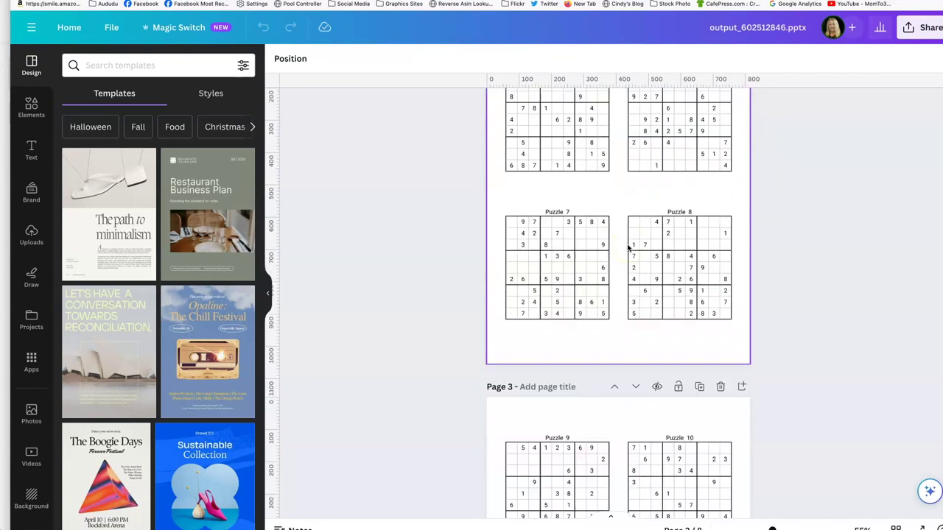
{"action": "scroll", "coordinate": [628, 248], "scroll_direction": "down", "scroll_amount": 8}
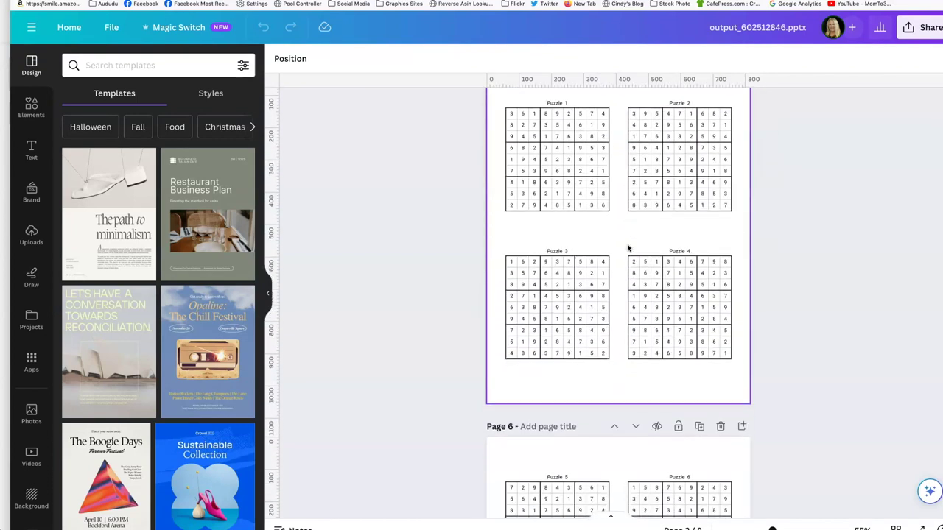
{"action": "scroll", "coordinate": [496, 153], "scroll_direction": "up", "scroll_amount": 15}
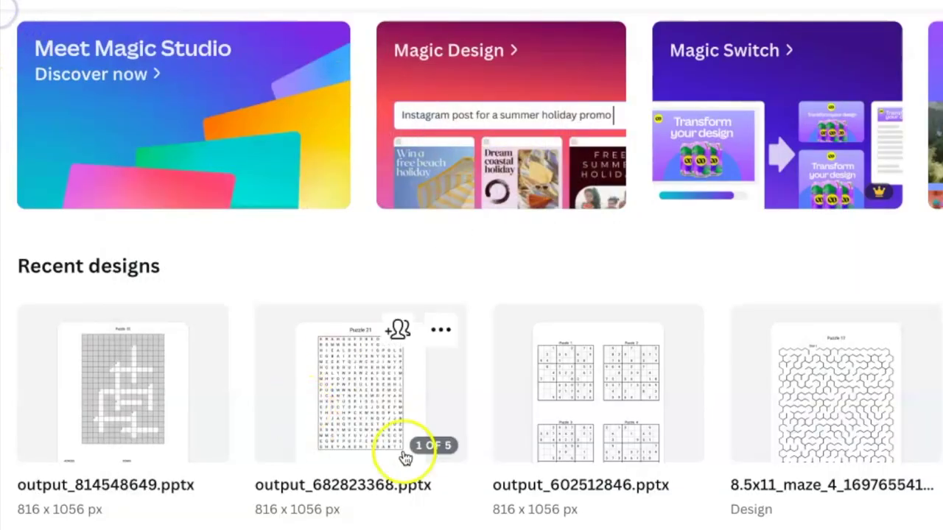
Step: Copy maze pages 1–4 into the sudoku design after page 4
{"action": "left_click", "coordinate": [806, 406]}
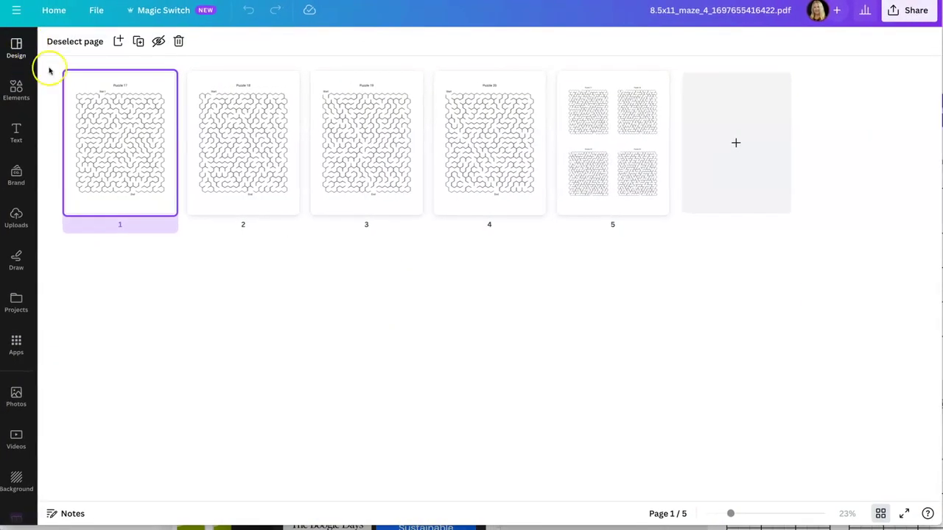
{"action": "left_click_drag", "start_coordinate": [41, 29], "coordinate": [477, 243]}
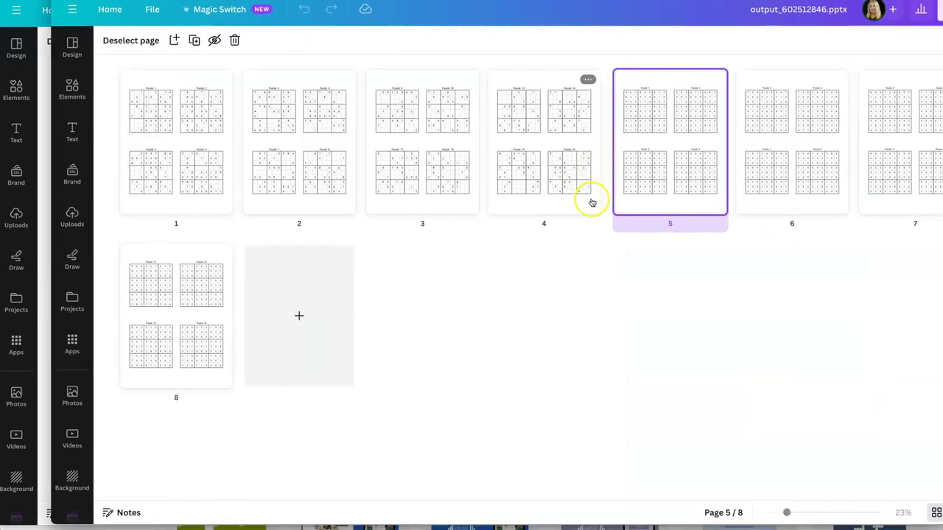
{"action": "left_click", "coordinate": [592, 202]}
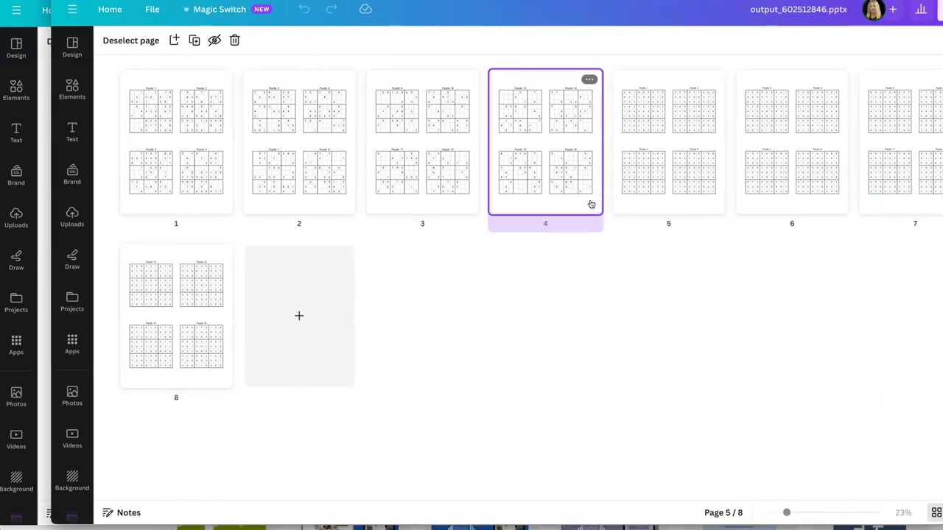
{"action": "key", "text": "ctrl+v"}
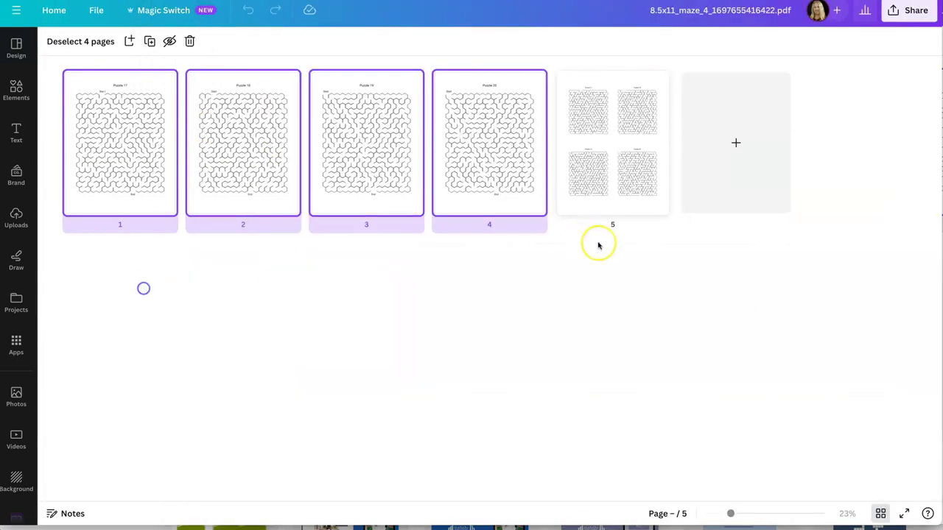
Step: Paste the maze solutions page after page 12 as page 13
{"action": "left_click", "coordinate": [599, 130]}
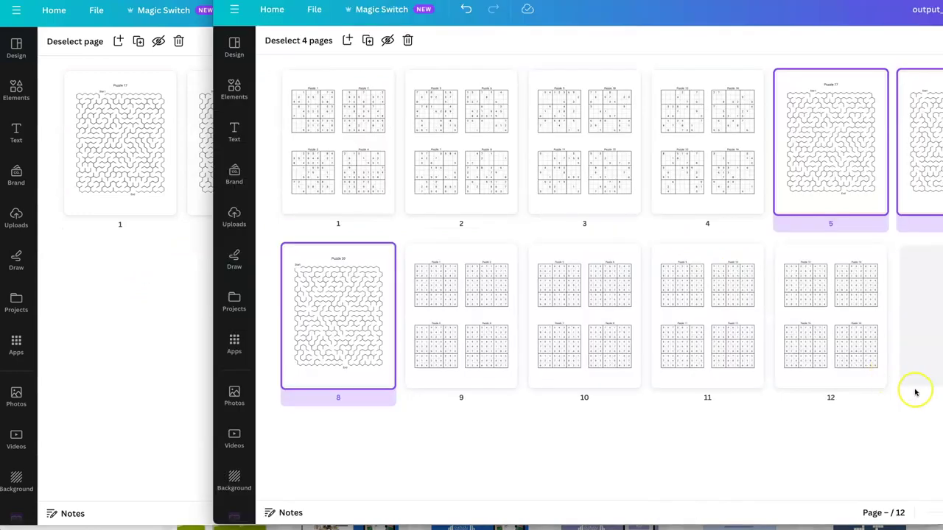
{"action": "left_click_drag", "start_coordinate": [905, 392], "coordinate": [895, 350]}
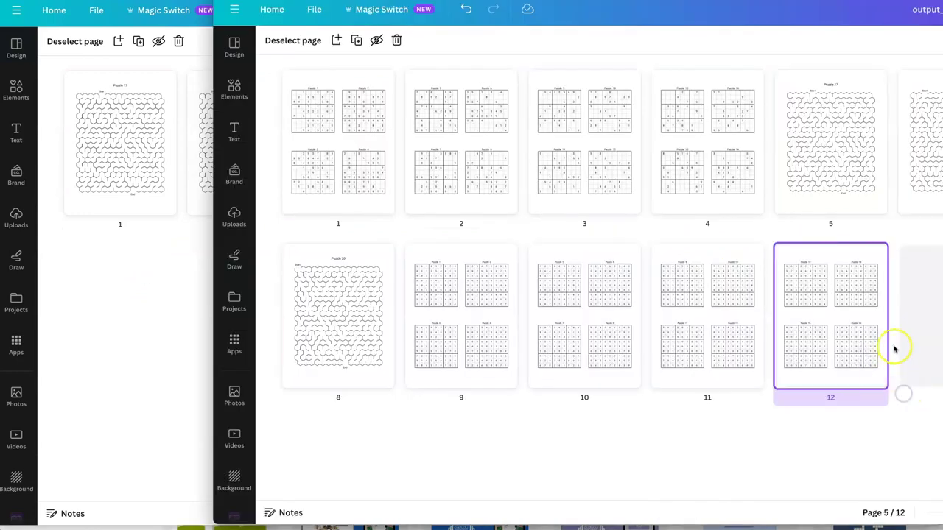
{"action": "key", "text": "ctrl+v"}
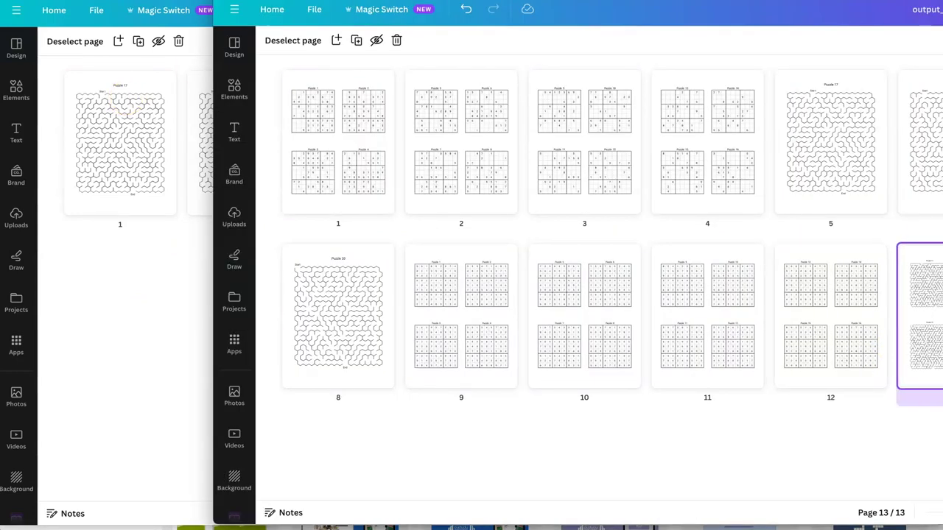
Step: Paste word search pages 1–4 into the combined book after page 8
{"action": "left_click", "coordinate": [86, 26]}
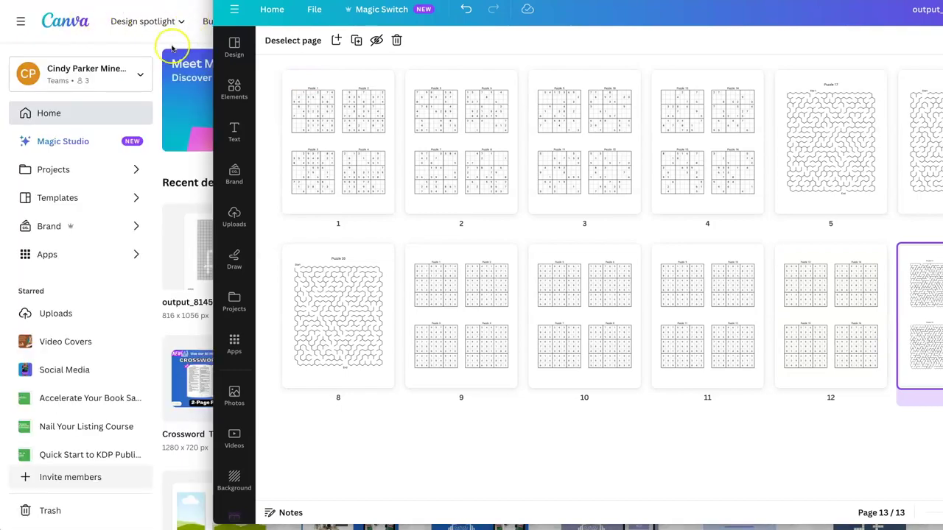
{"action": "left_click", "coordinate": [356, 370]}
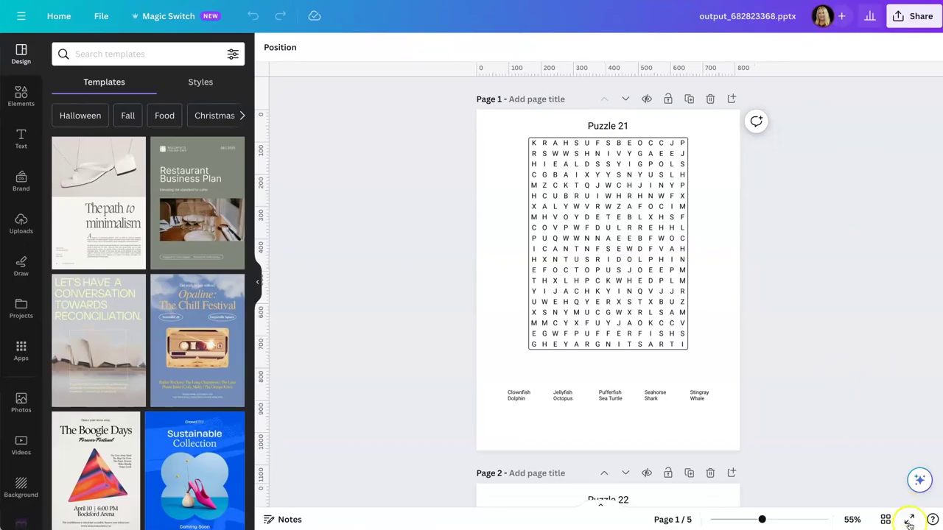
{"action": "left_click", "coordinate": [909, 524]}
{"action": "left_click", "coordinate": [485, 243], "text": "shift"}
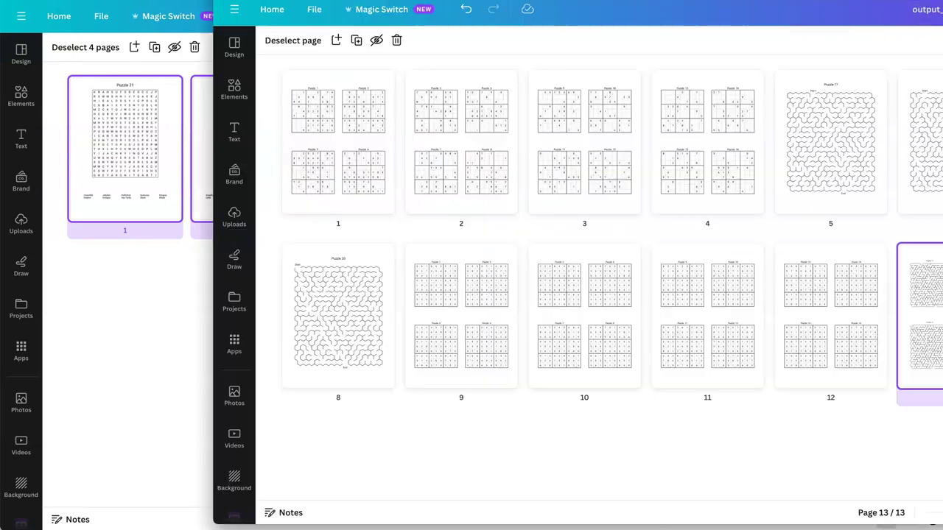
{"action": "left_click", "coordinate": [388, 326]}
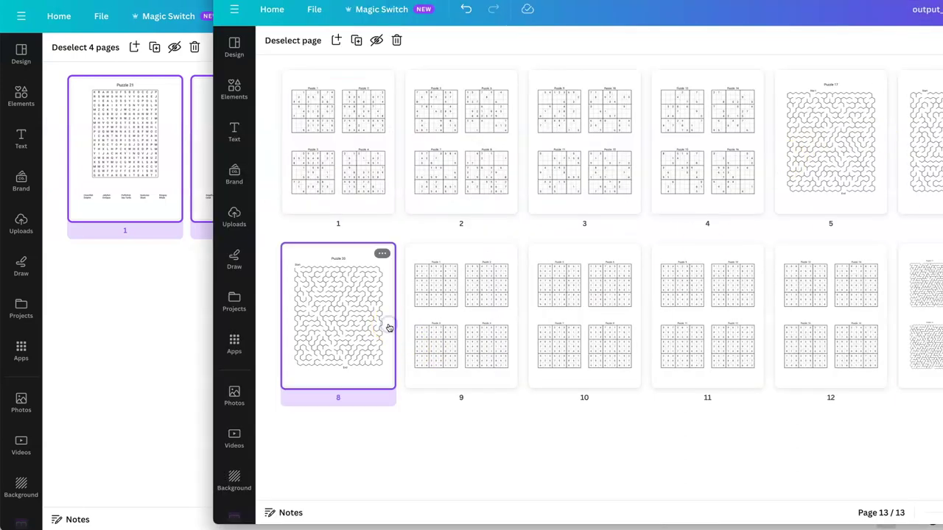
{"action": "key", "text": "ctrl+v"}
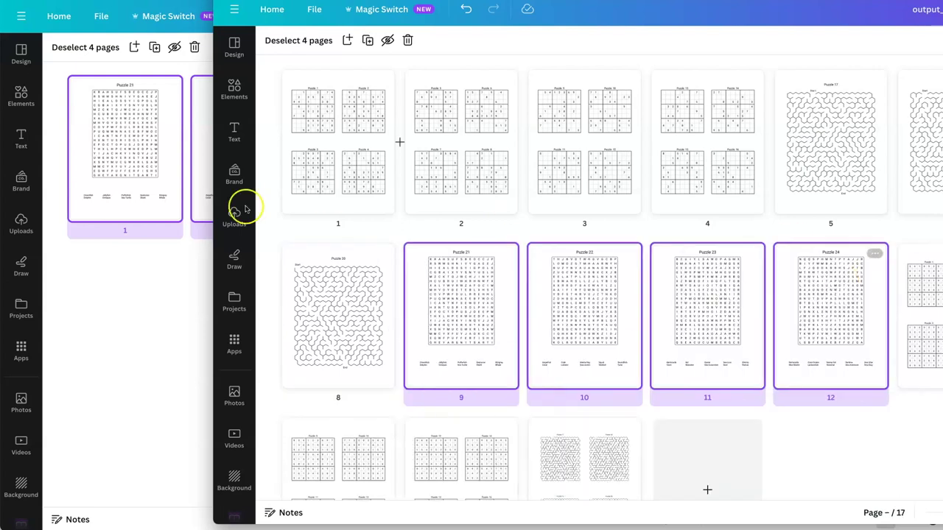
Step: Copy the word search solutions page and paste it at the end of the book
{"action": "left_click", "coordinate": [146, 314]}
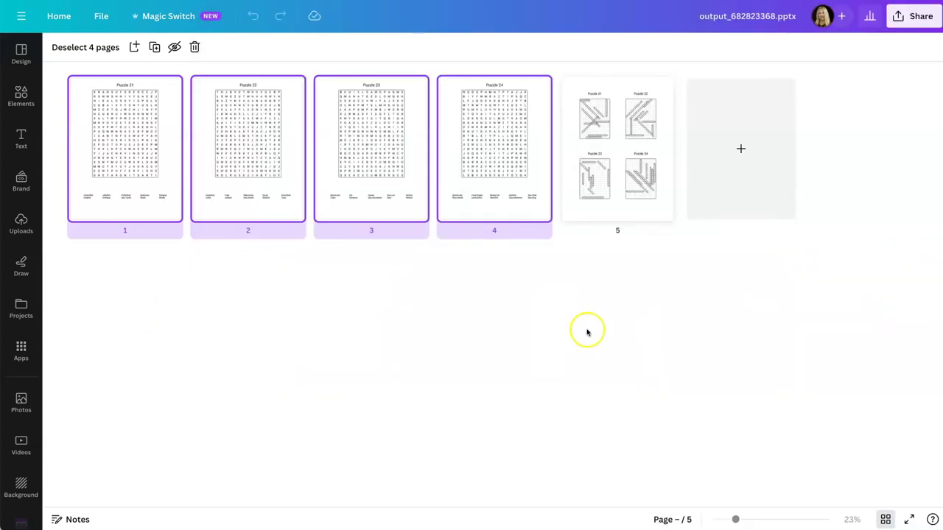
{"action": "left_click", "coordinate": [601, 156]}
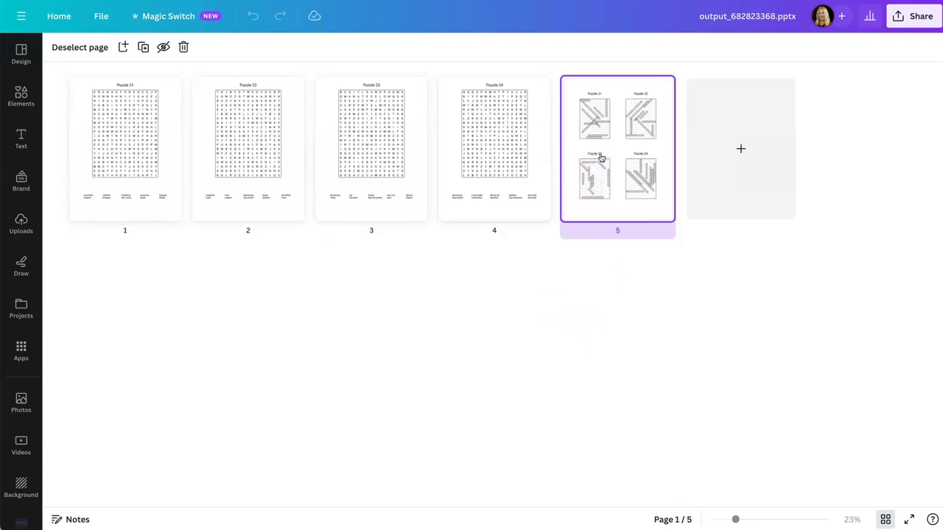
{"action": "key", "text": "alt+Tab"}
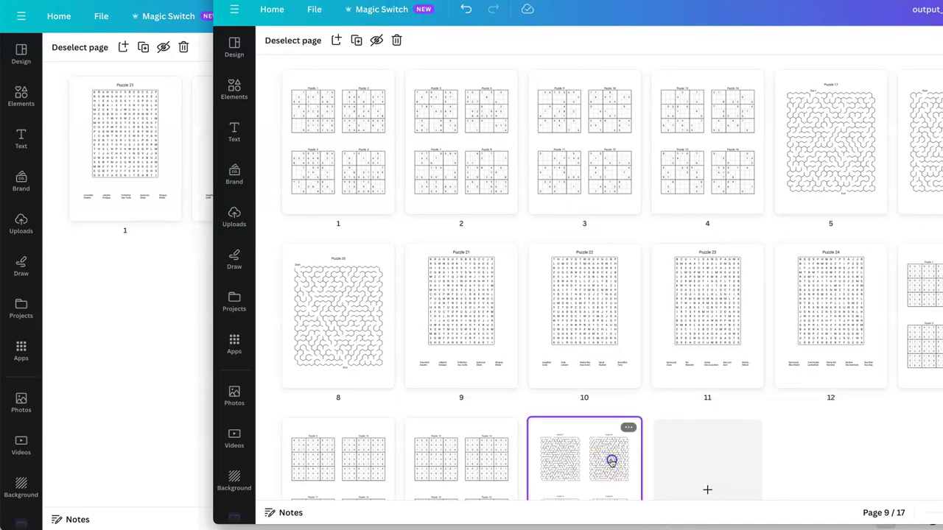
{"action": "key", "text": "ctrl+v"}
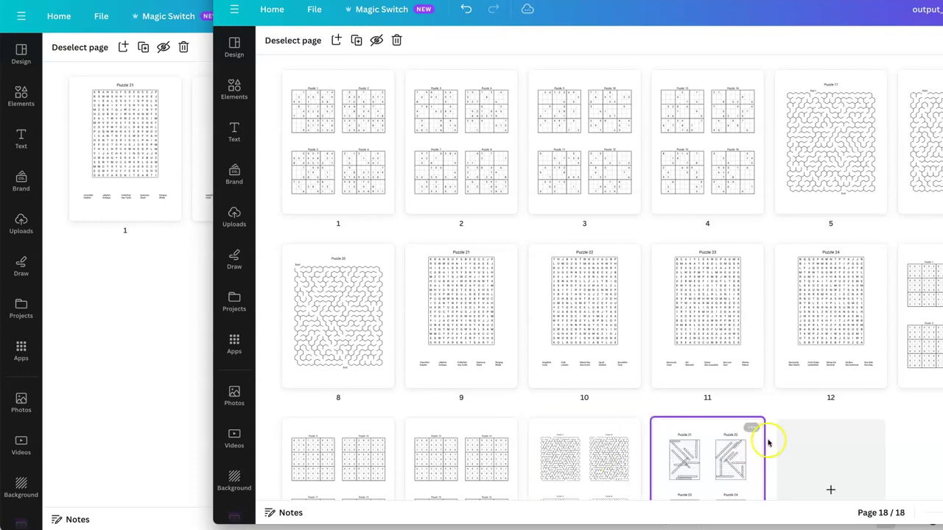
{"action": "left_click", "coordinate": [129, 288]}
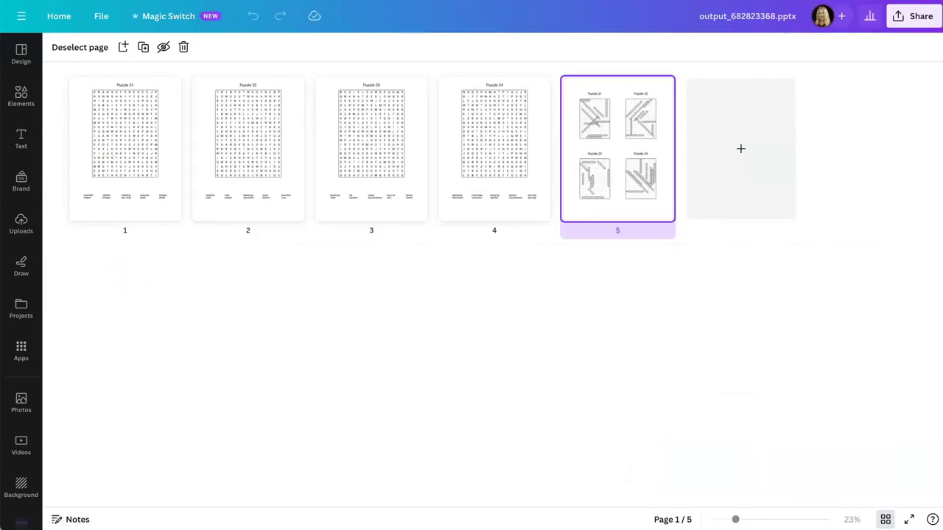
{"action": "key", "text": "alt+Tab"}
Step: Paste crossword pages 1–4 into the puzzle book after page 12
{"action": "left_click", "coordinate": [151, 195]}
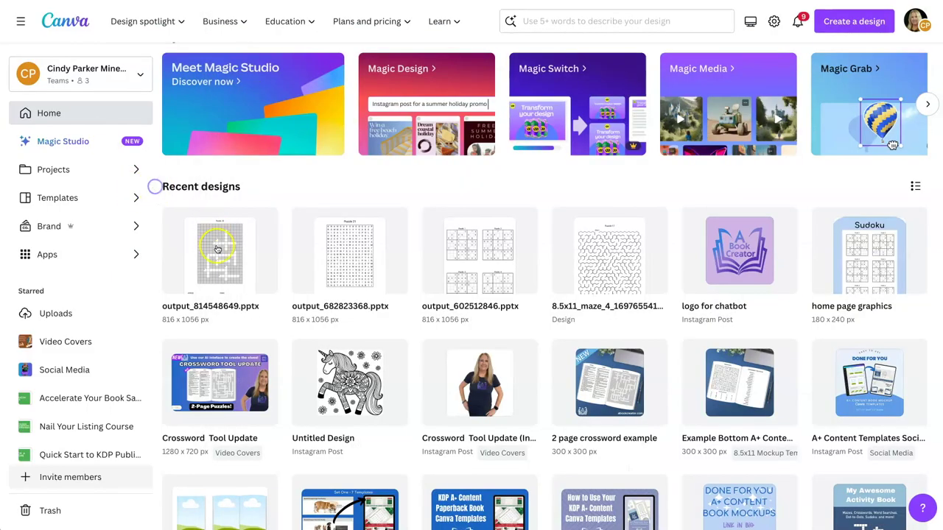
{"action": "left_click", "coordinate": [207, 259]}
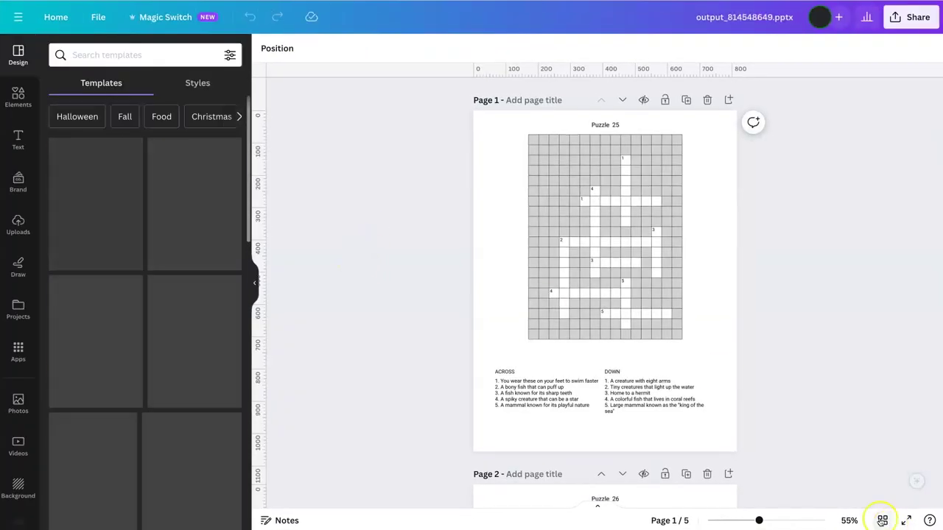
{"action": "left_click", "coordinate": [882, 520]}
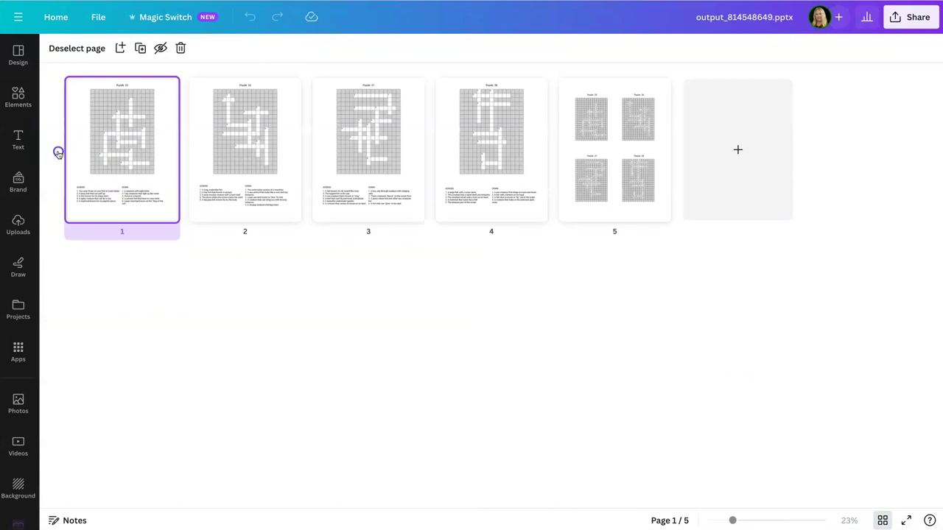
{"action": "left_click_drag", "start_coordinate": [41, 71], "coordinate": [501, 260]}
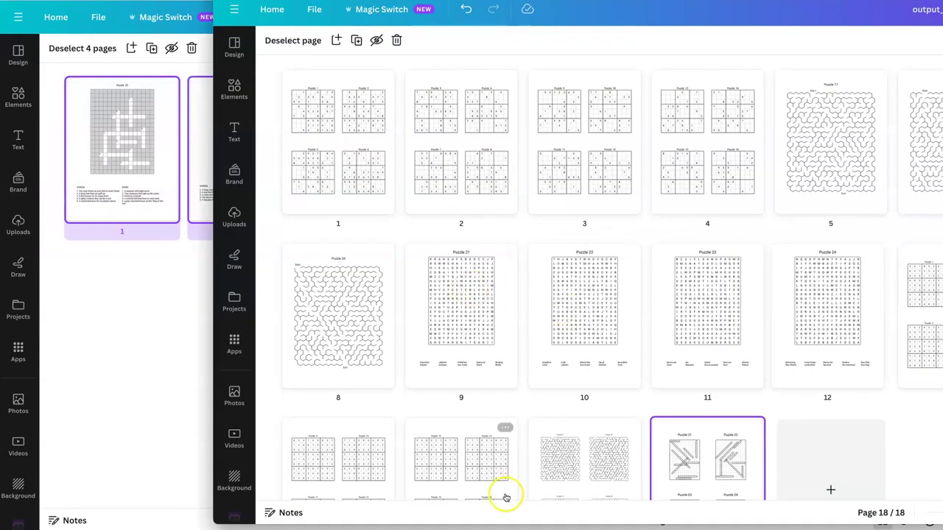
{"action": "left_click", "coordinate": [865, 313]}
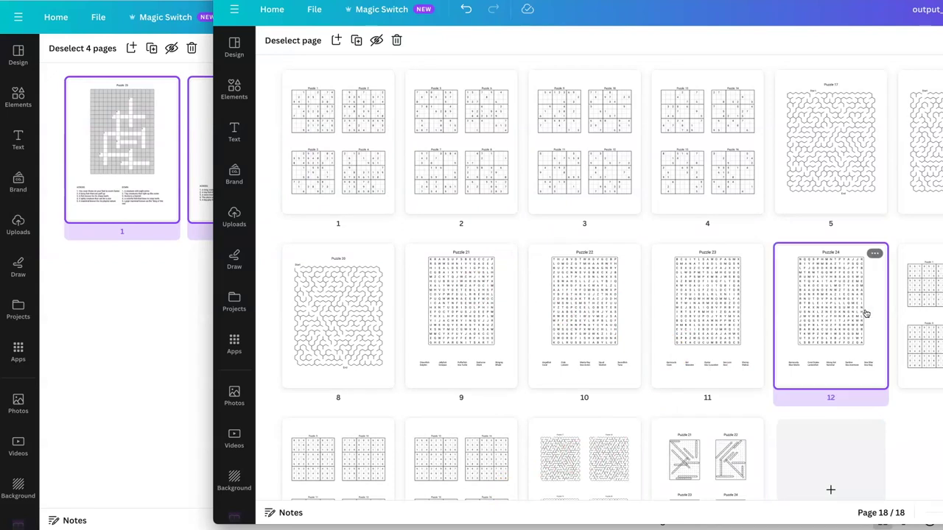
{"action": "key", "text": "ctrl+v"}
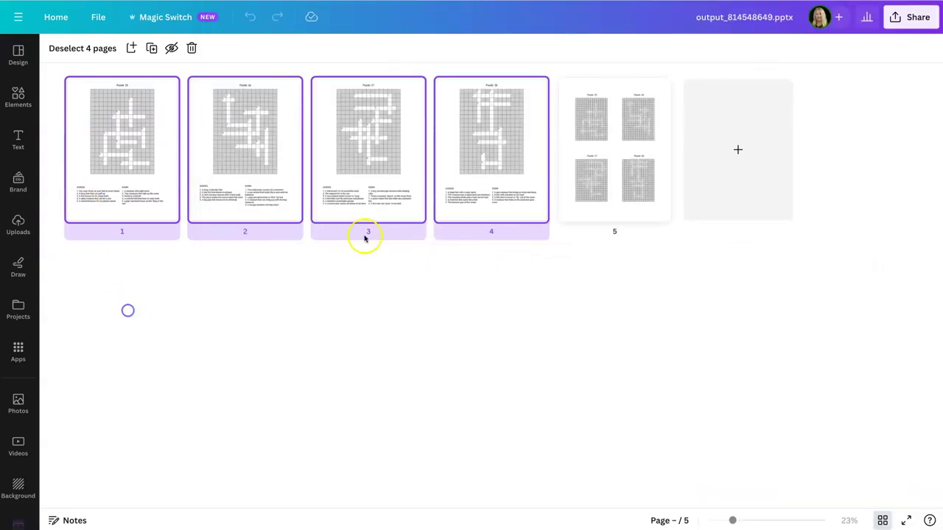
Step: Copy the crossword answer page and place it after the book's final page
{"action": "left_click", "coordinate": [603, 178]}
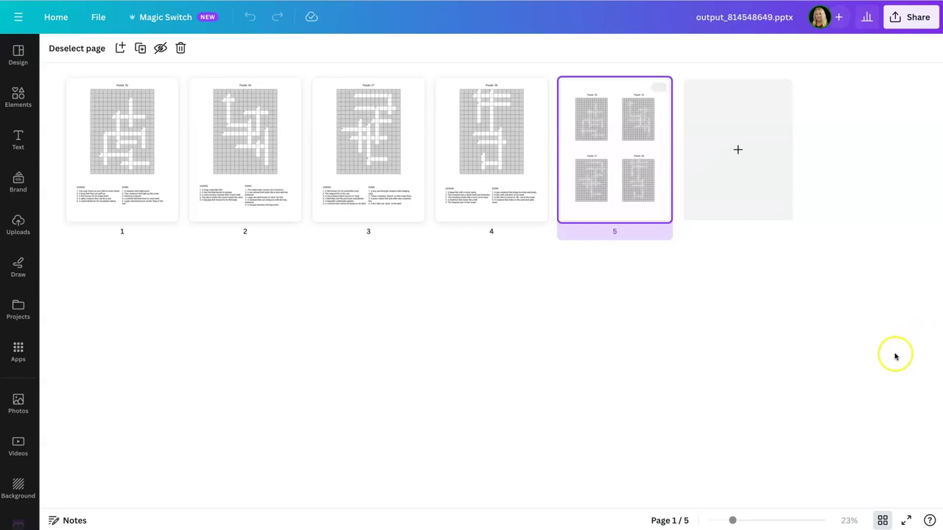
{"action": "key", "text": "alt+Tab"}
{"action": "scroll", "coordinate": [909, 250], "scroll_direction": "down", "scroll_amount": 3}
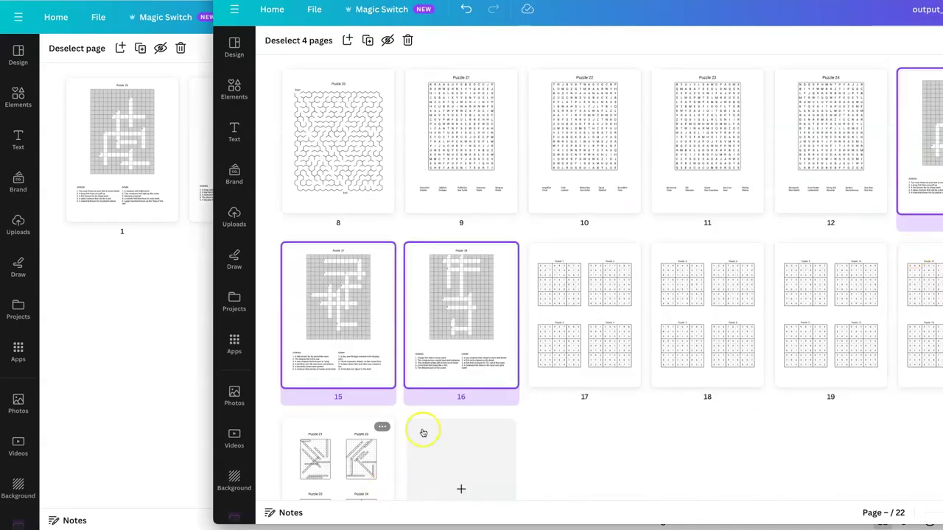
{"action": "left_click", "coordinate": [380, 446]}
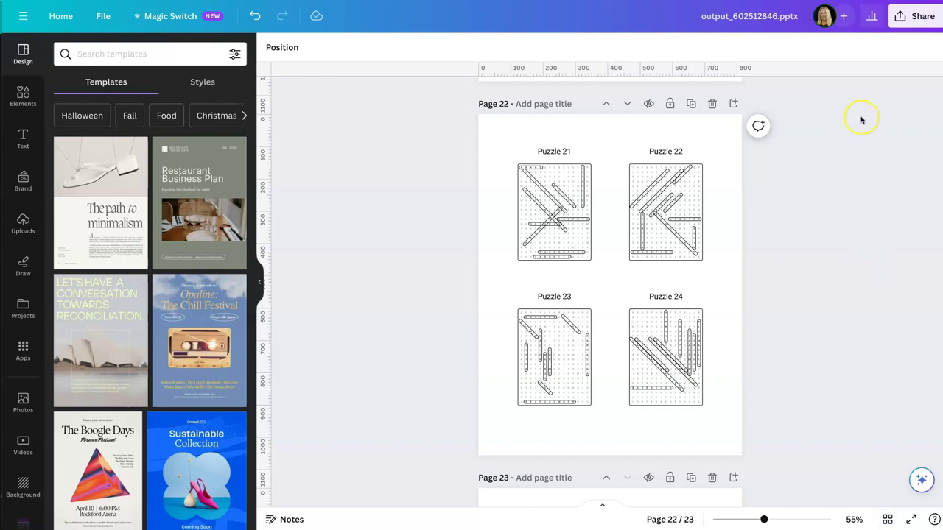
Step: Scroll through all 23 pages, sudoku through mazes and word searches to crossword answers
{"action": "scroll", "coordinate": [861, 120], "scroll_direction": "up", "scroll_amount": 20}
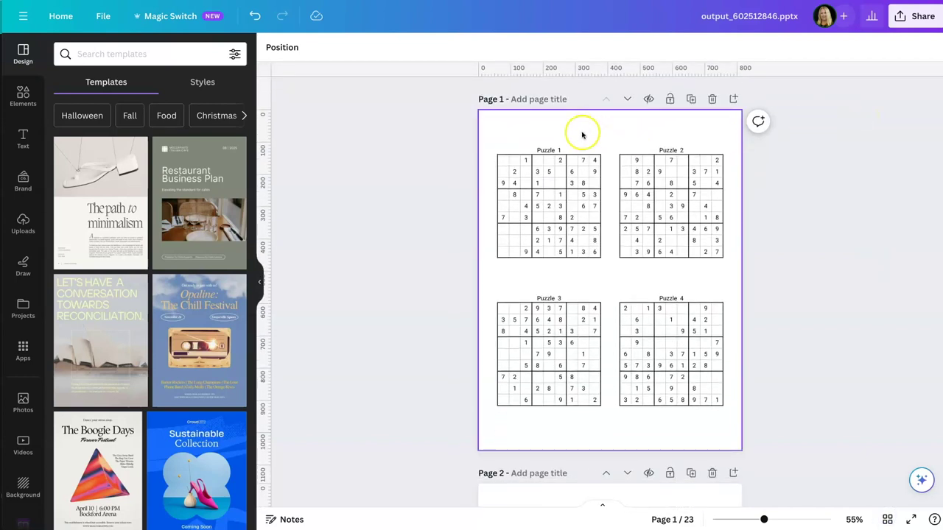
{"action": "scroll", "coordinate": [788, 213], "scroll_direction": "down", "scroll_amount": 6}
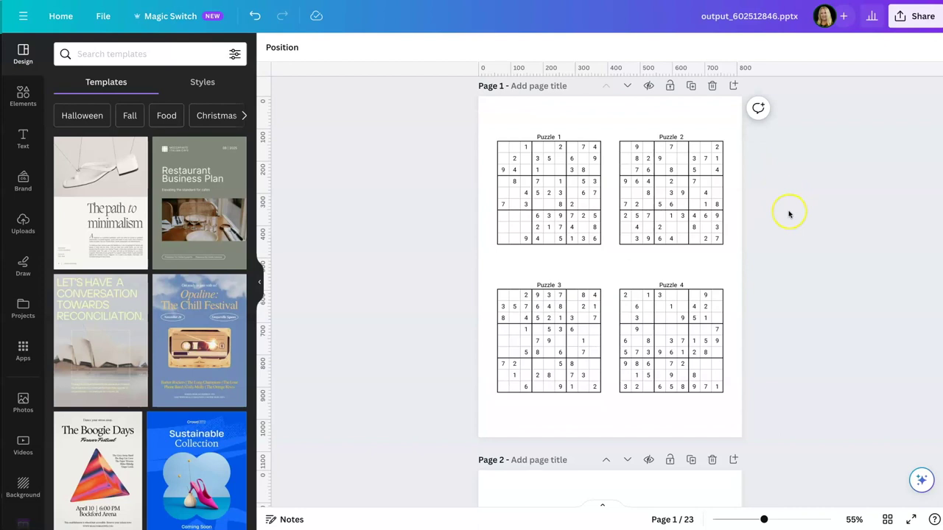
{"action": "scroll", "coordinate": [789, 213], "scroll_direction": "down", "scroll_amount": 12}
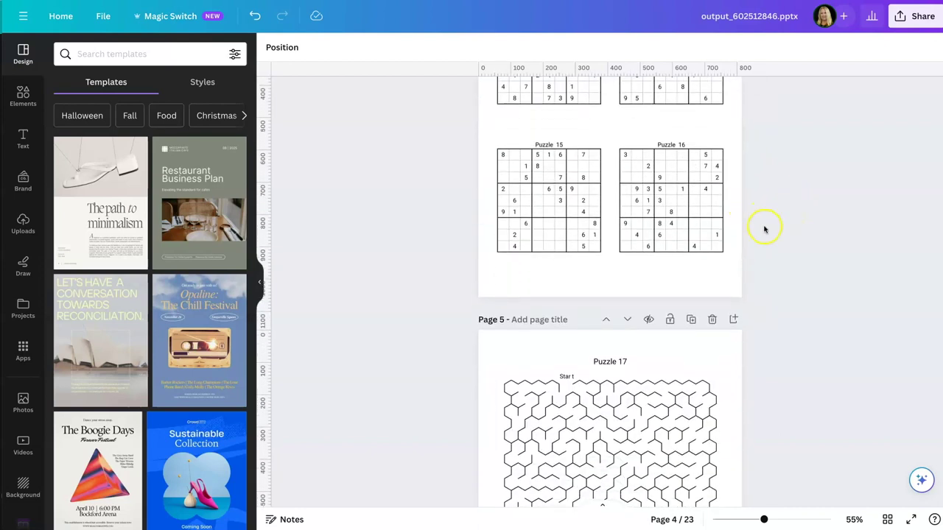
{"action": "scroll", "coordinate": [763, 229], "scroll_direction": "down", "scroll_amount": 12}
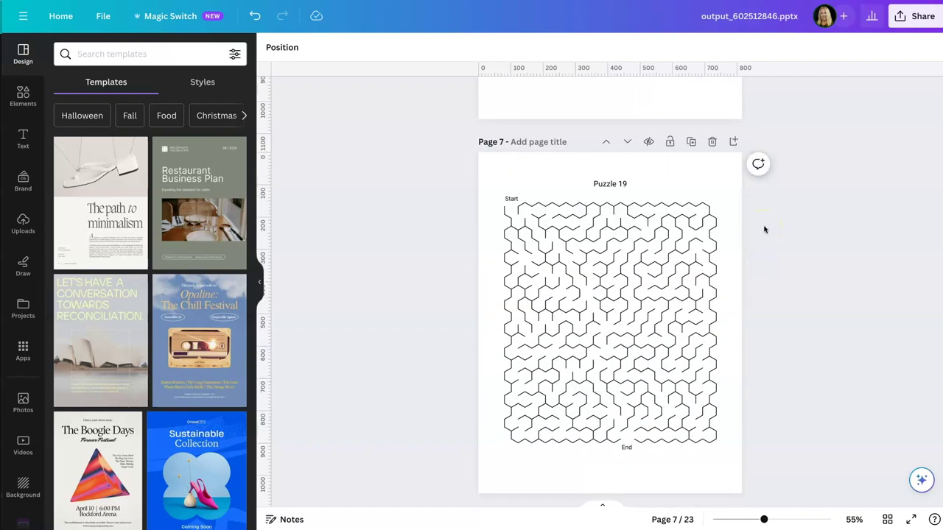
{"action": "scroll", "coordinate": [764, 229], "scroll_direction": "down", "scroll_amount": 10}
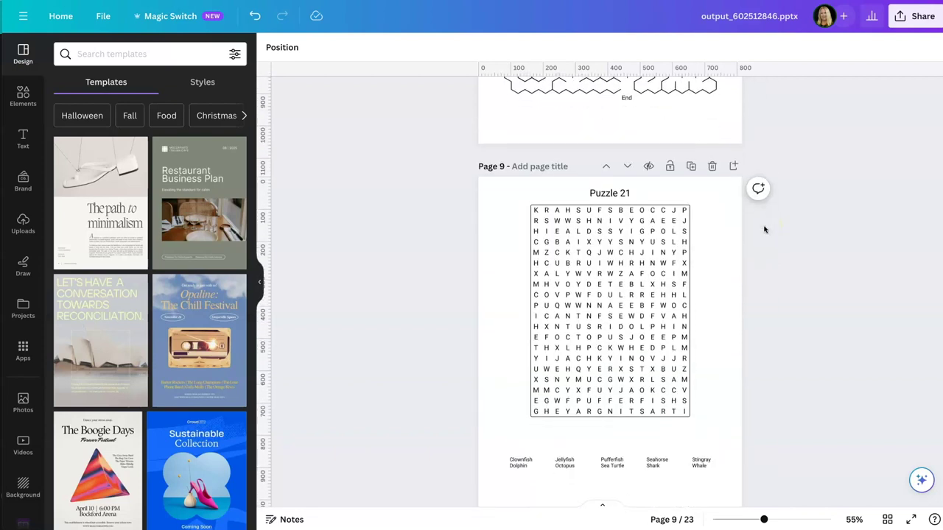
{"action": "scroll", "coordinate": [764, 229], "scroll_direction": "down", "scroll_amount": 15}
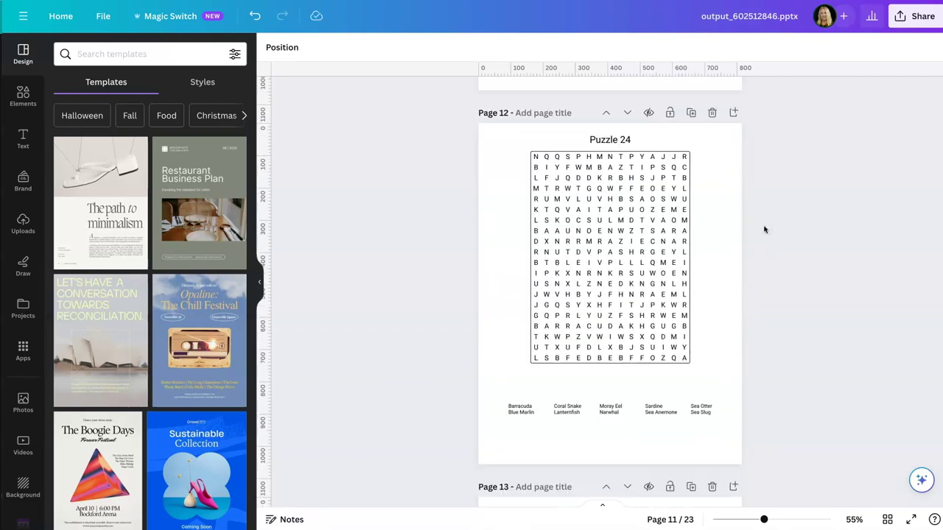
{"action": "scroll", "coordinate": [764, 229], "scroll_direction": "down", "scroll_amount": 6}
{"action": "scroll", "coordinate": [763, 229], "scroll_direction": "up", "scroll_amount": 2}
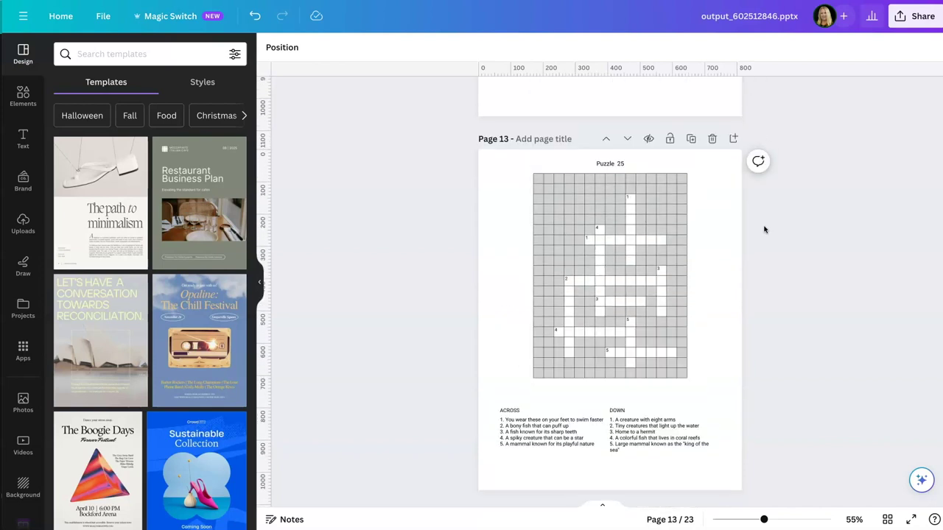
{"action": "scroll", "coordinate": [764, 229], "scroll_direction": "down", "scroll_amount": 14}
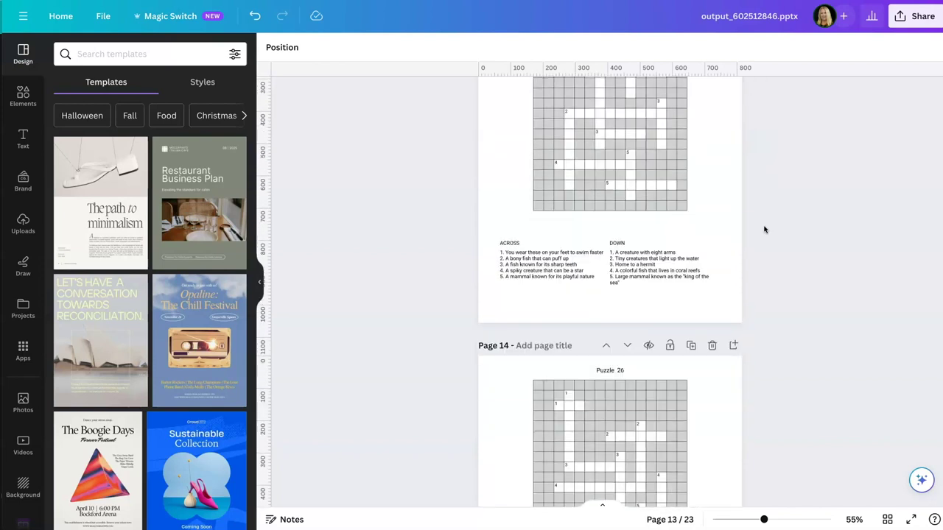
{"action": "scroll", "coordinate": [764, 229], "scroll_direction": "down", "scroll_amount": 15}
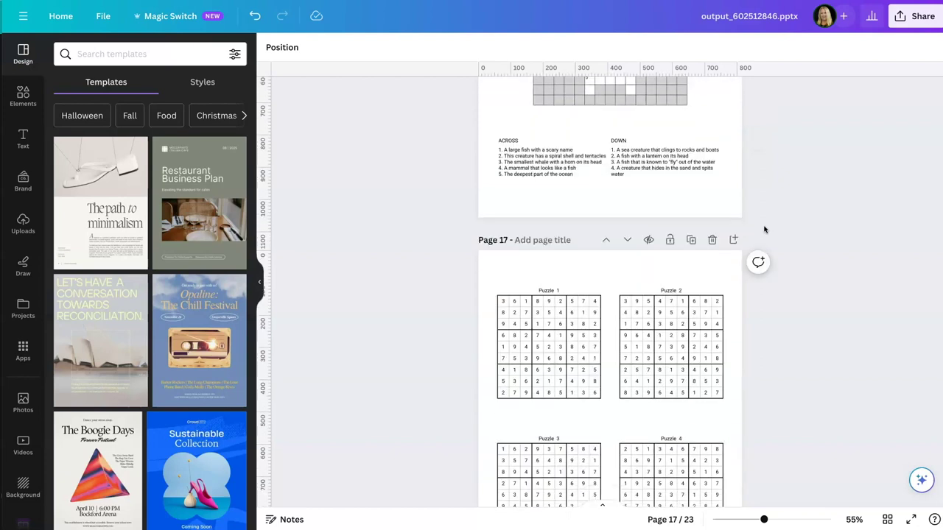
{"action": "scroll", "coordinate": [764, 229], "scroll_direction": "down", "scroll_amount": 15}
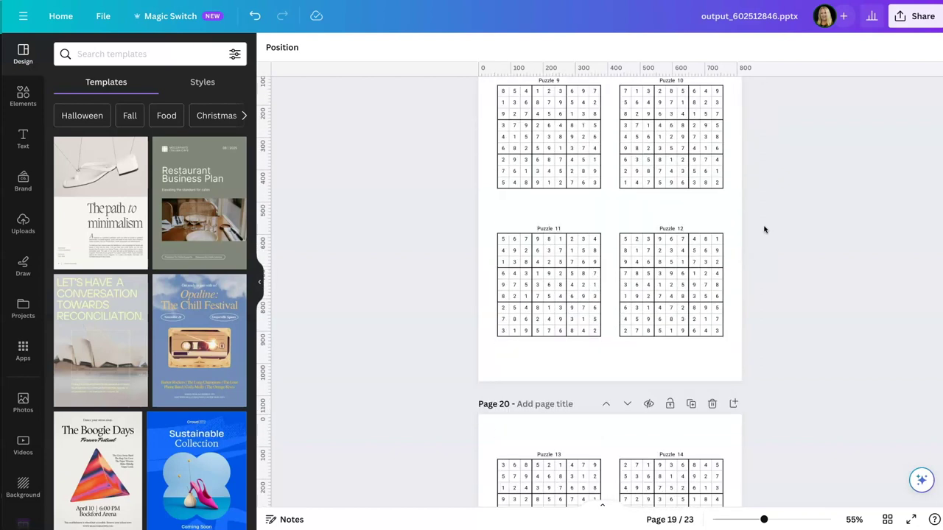
{"action": "scroll", "coordinate": [764, 229], "scroll_direction": "down", "scroll_amount": 10}
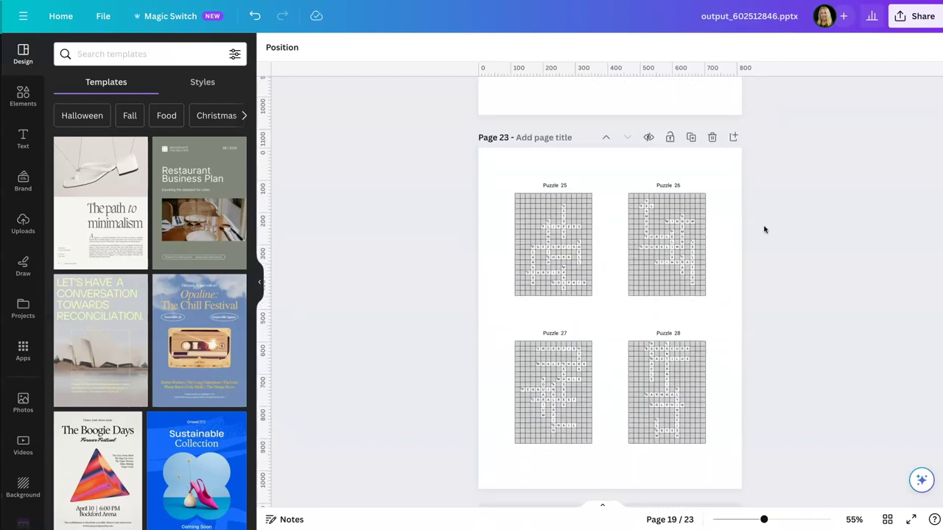
Step: Search Elements for 'ocean clipart' and shrink a fish between the page 1 sudoku puzzles
{"action": "left_click", "coordinate": [29, 106]}
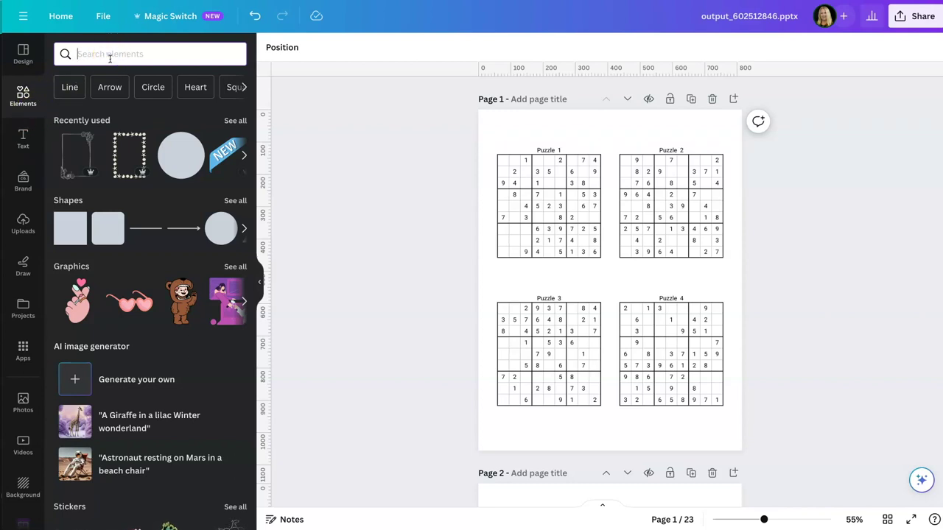
{"action": "type", "text": "ocean"}
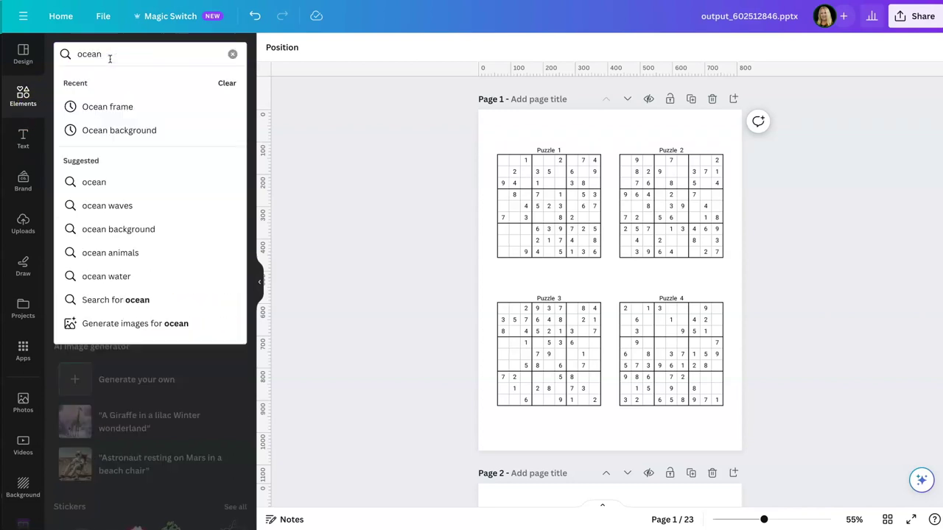
{"action": "type", "text": " clipart"}
{"action": "key", "text": "Return"}
{"action": "left_click", "coordinate": [164, 248]}
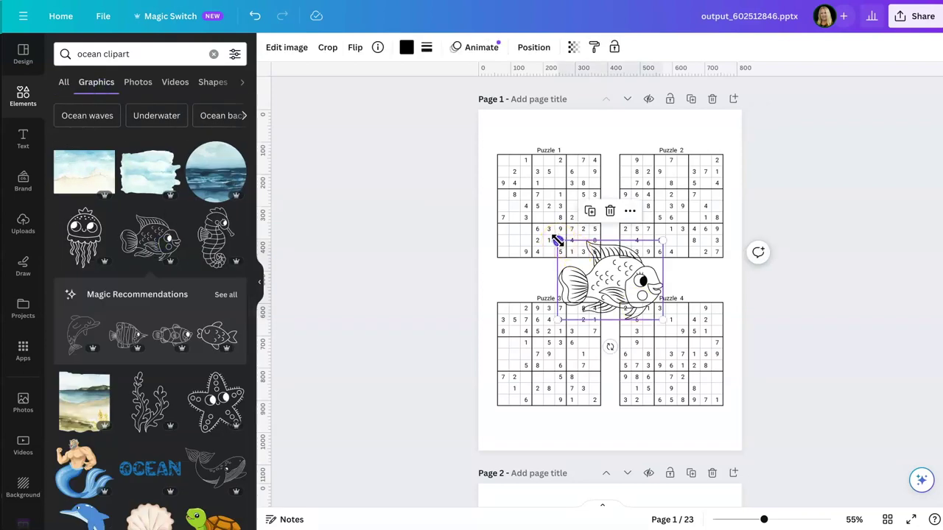
{"action": "left_click_drag", "start_coordinate": [558, 236], "coordinate": [618, 279]}
{"action": "left_click", "coordinate": [658, 282]}
{"action": "scroll", "coordinate": [657, 282], "scroll_direction": "down", "scroll_amount": 8}
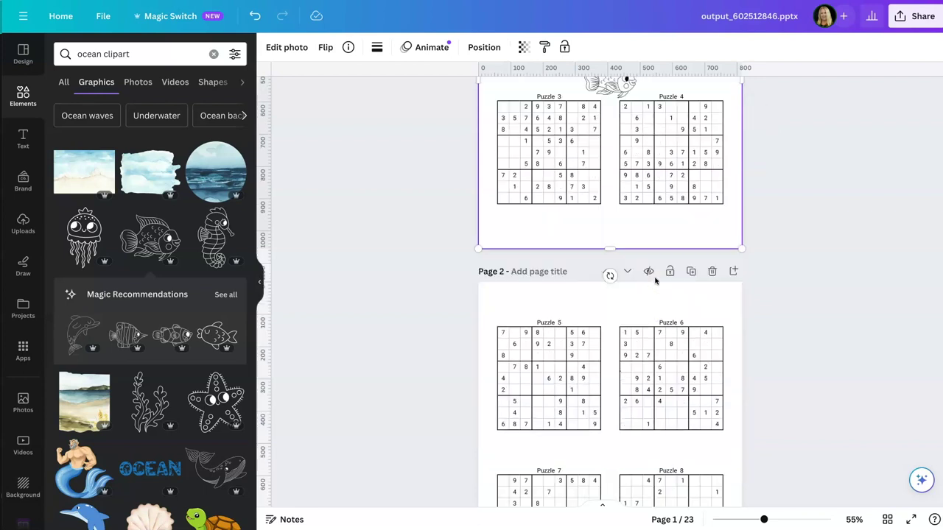
{"action": "scroll", "coordinate": [654, 279], "scroll_direction": "up", "scroll_amount": 2}
Step: Add a small seahorse clip art between the sudoku puzzles on page 2
{"action": "left_click", "coordinate": [217, 236]}
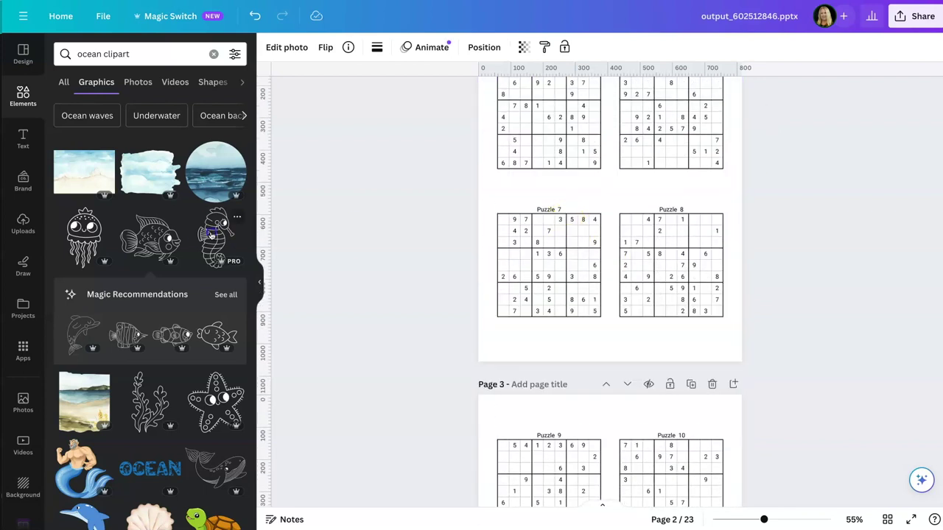
{"action": "left_click_drag", "start_coordinate": [568, 123], "coordinate": [608, 189]}
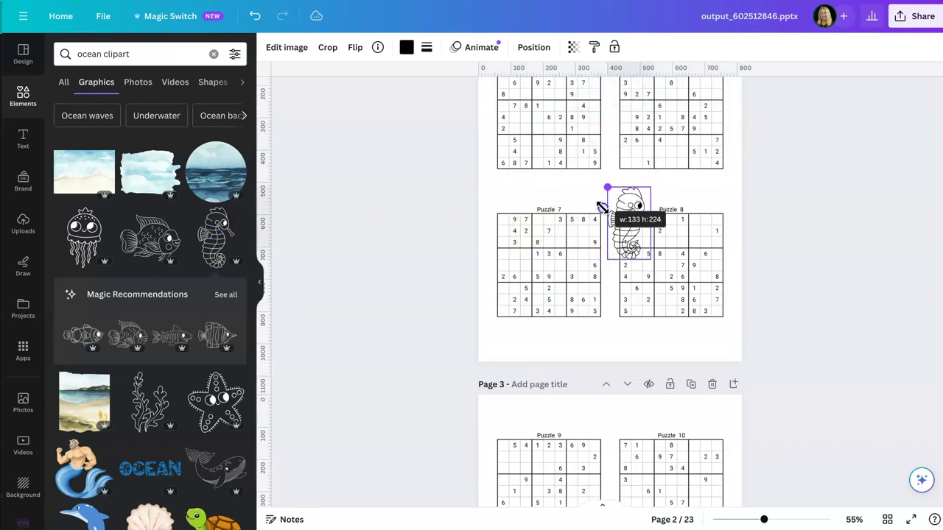
{"action": "left_click_drag", "start_coordinate": [648, 257], "coordinate": [622, 215]}
{"action": "left_click", "coordinate": [814, 263]}
{"action": "scroll", "coordinate": [813, 262], "scroll_direction": "up", "scroll_amount": 3}
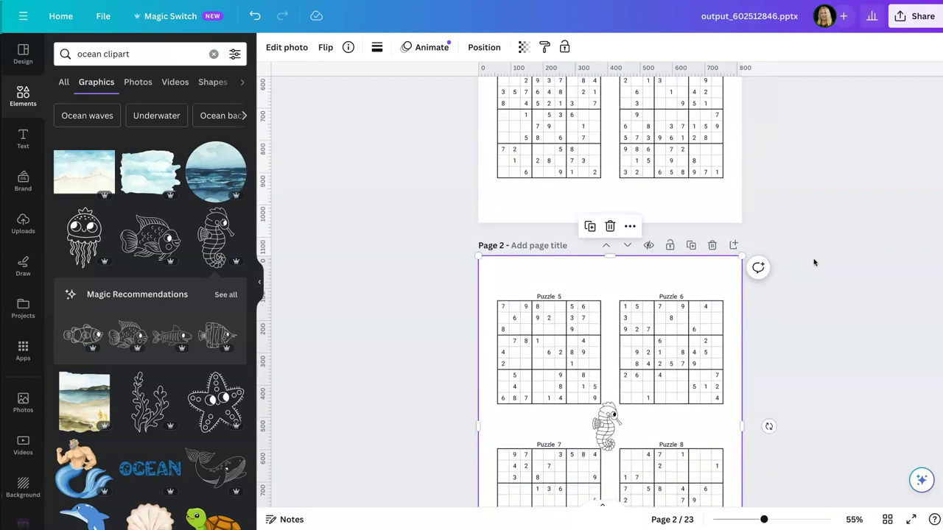
{"action": "scroll", "coordinate": [814, 263], "scroll_direction": "down", "scroll_amount": 2}
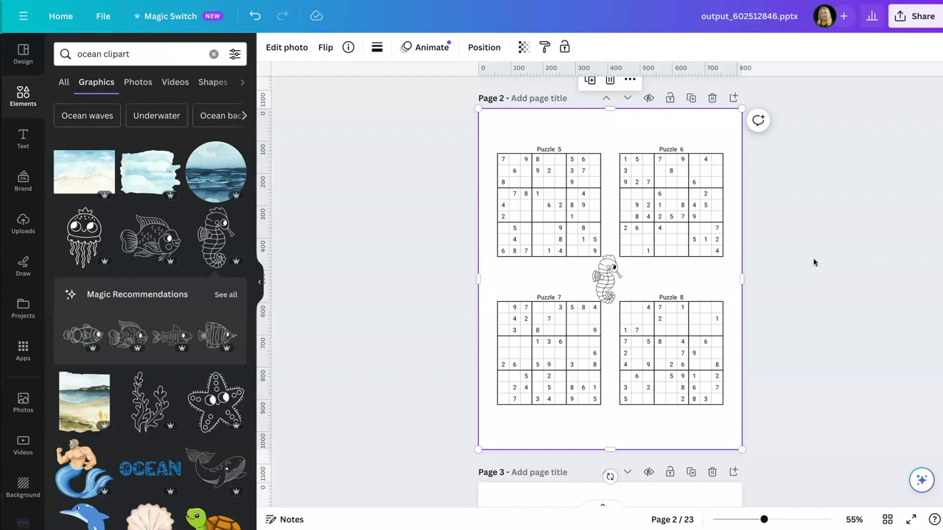
{"action": "left_click", "coordinate": [916, 15]}
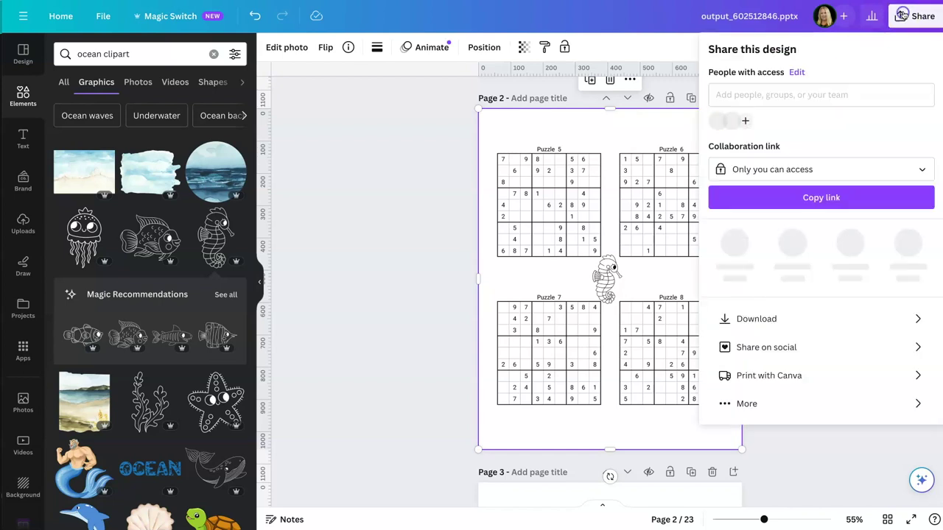
{"action": "left_click", "coordinate": [764, 313]}
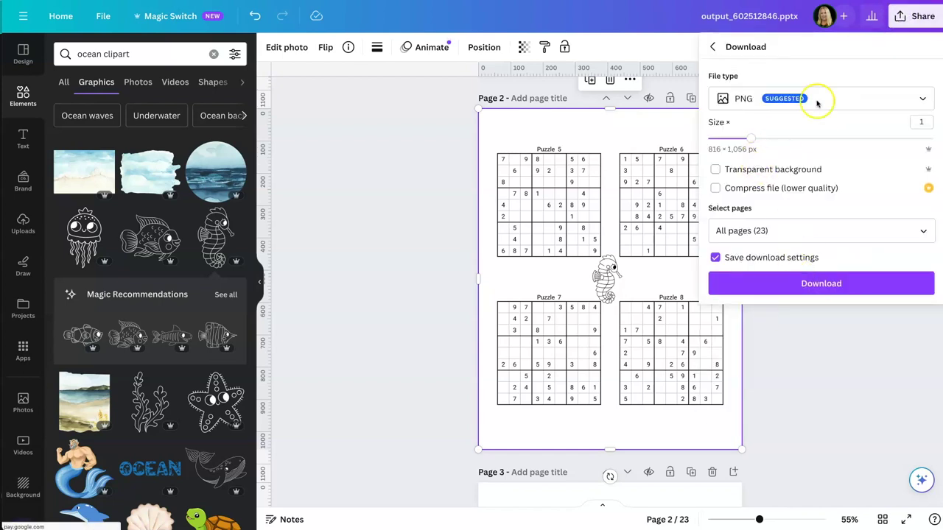
{"action": "left_click", "coordinate": [856, 98]}
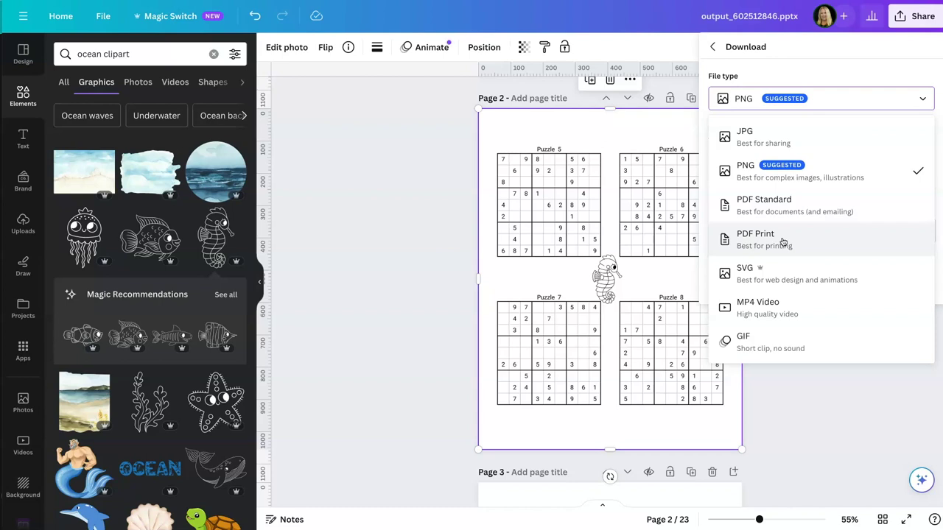
{"action": "left_click", "coordinate": [793, 386]}
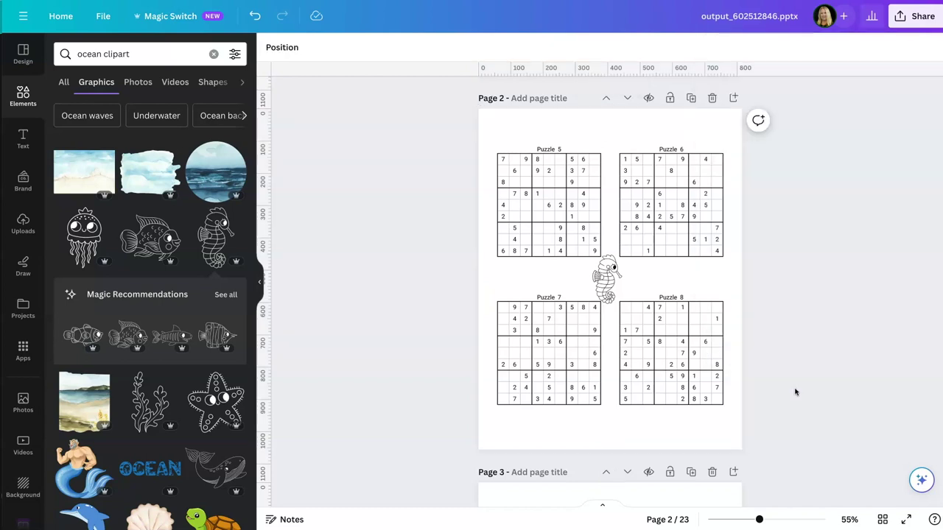